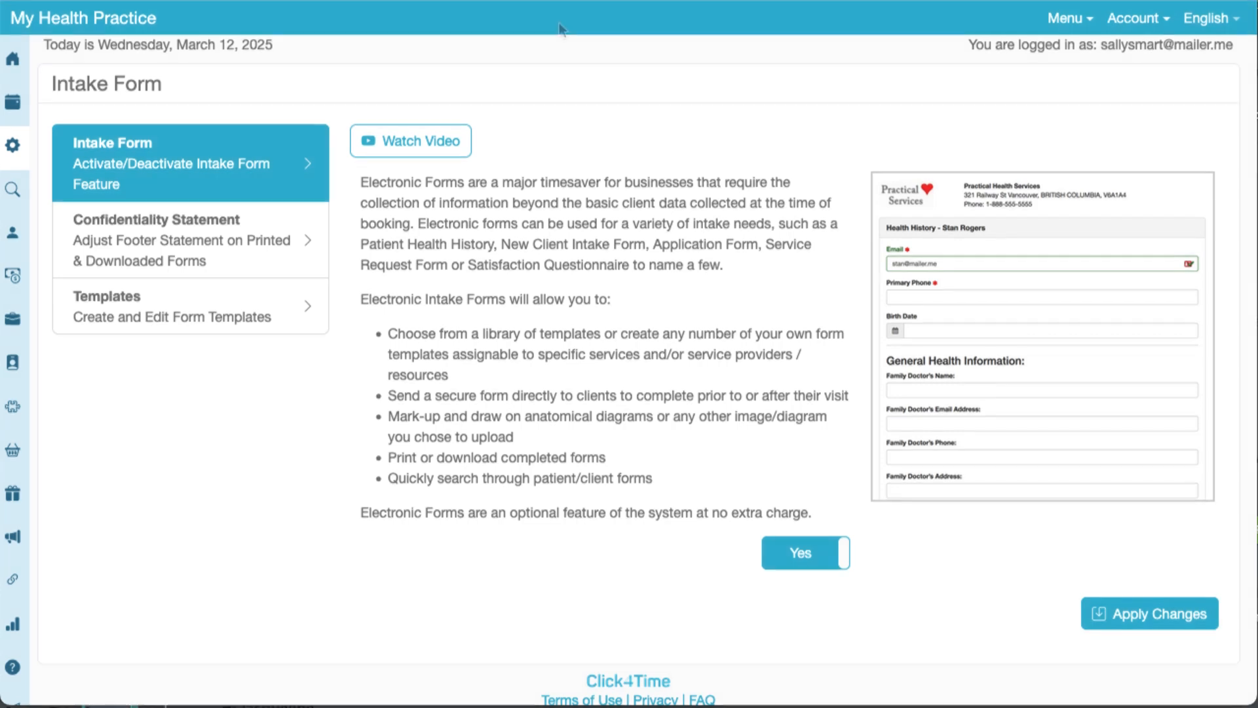
# Review the ready-made Click4Time form templates and return to the Intake Form activation page.
pyautogui.click(207, 328)
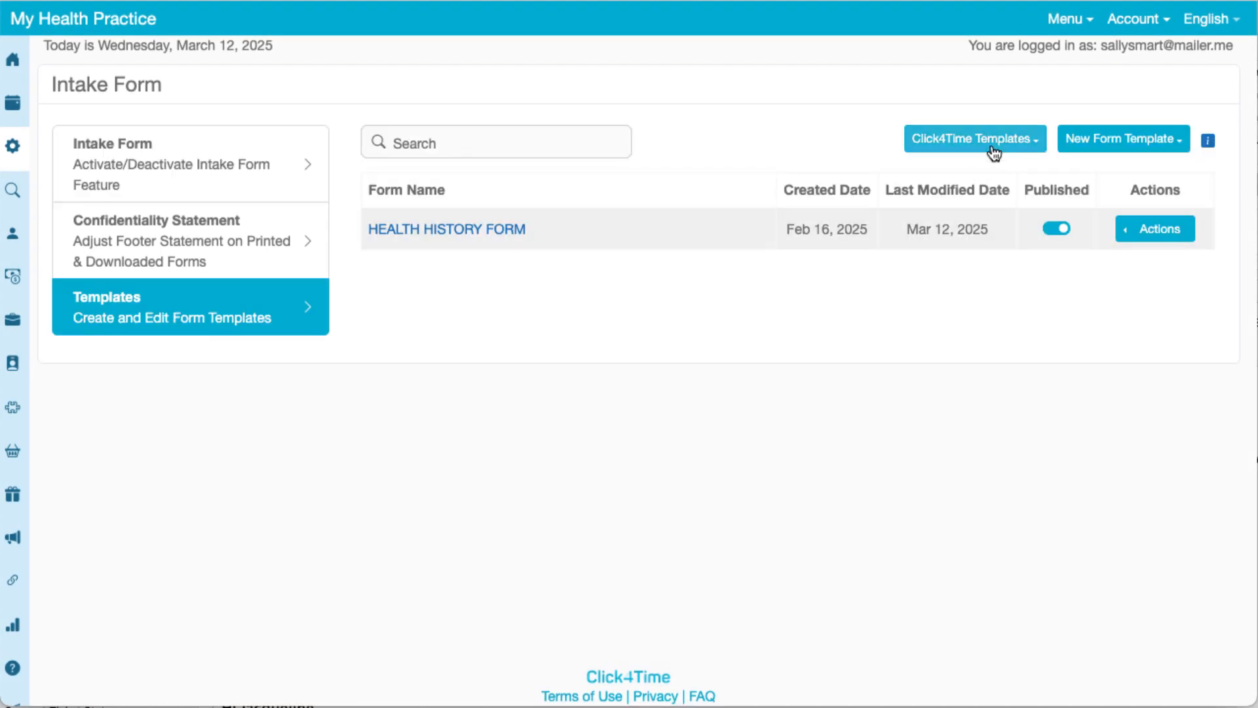
pyautogui.click(992, 148)
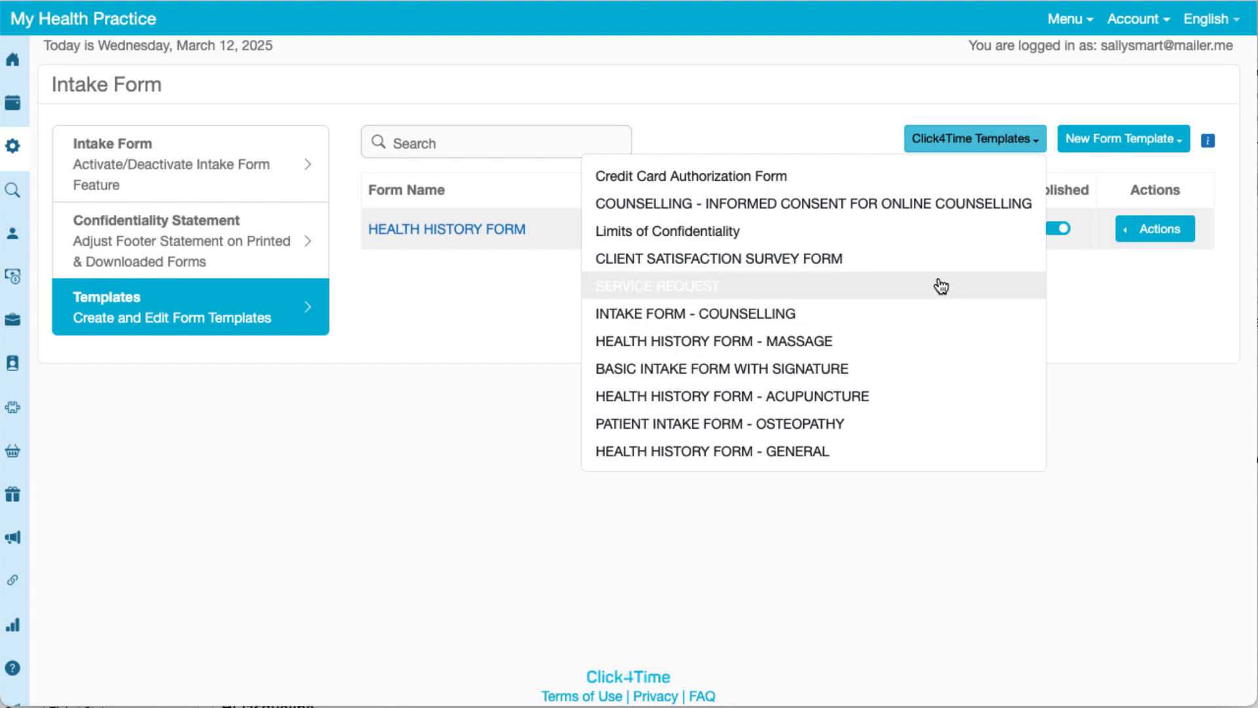
pyautogui.click(1015, 137)
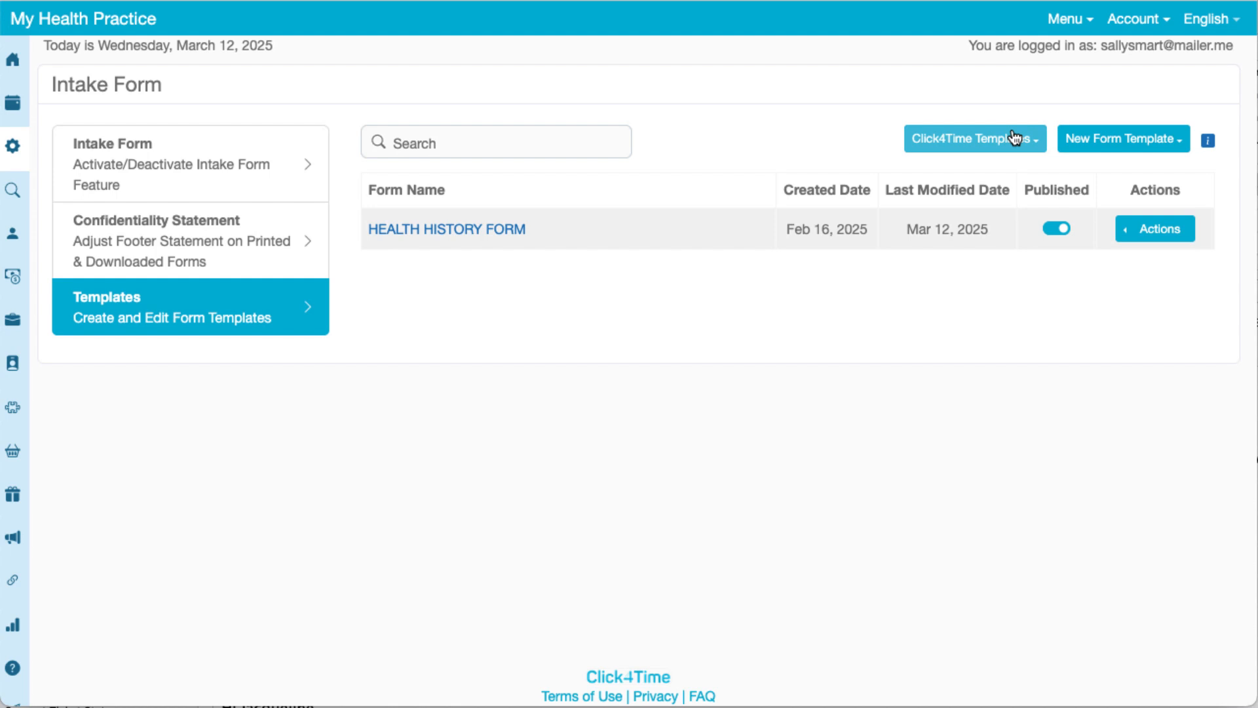
pyautogui.click(266, 171)
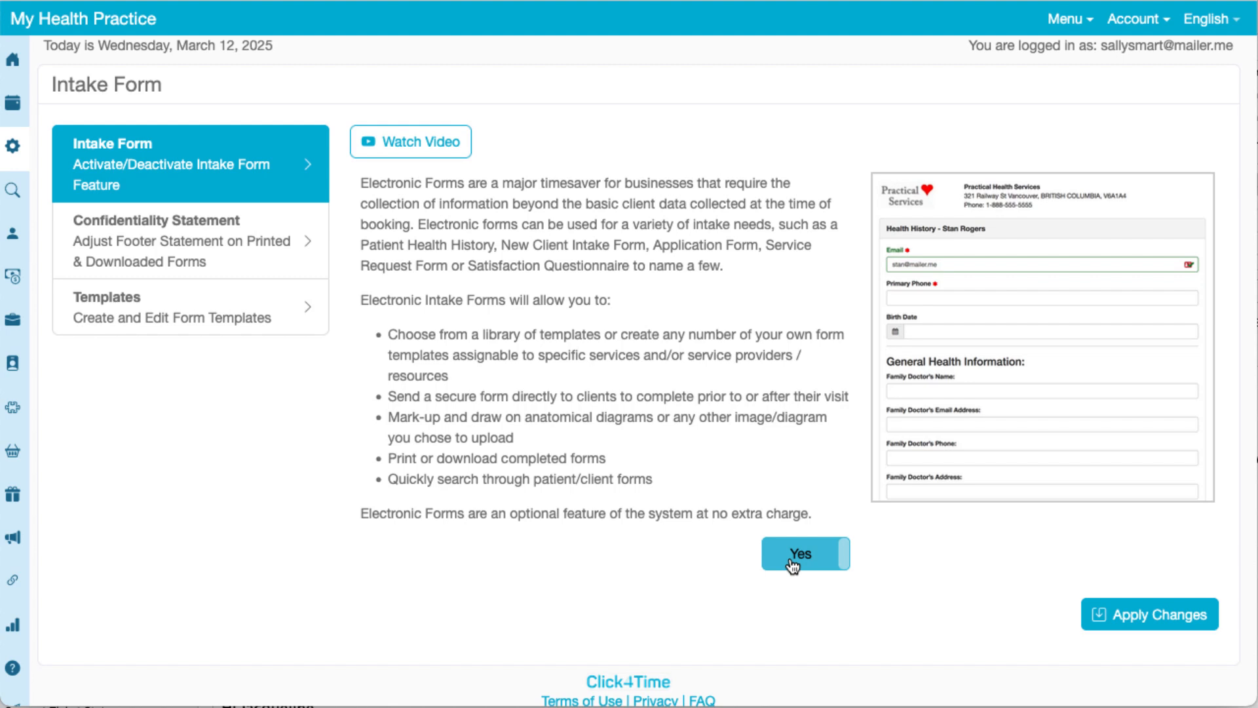
pyautogui.moveTo(17, 160)
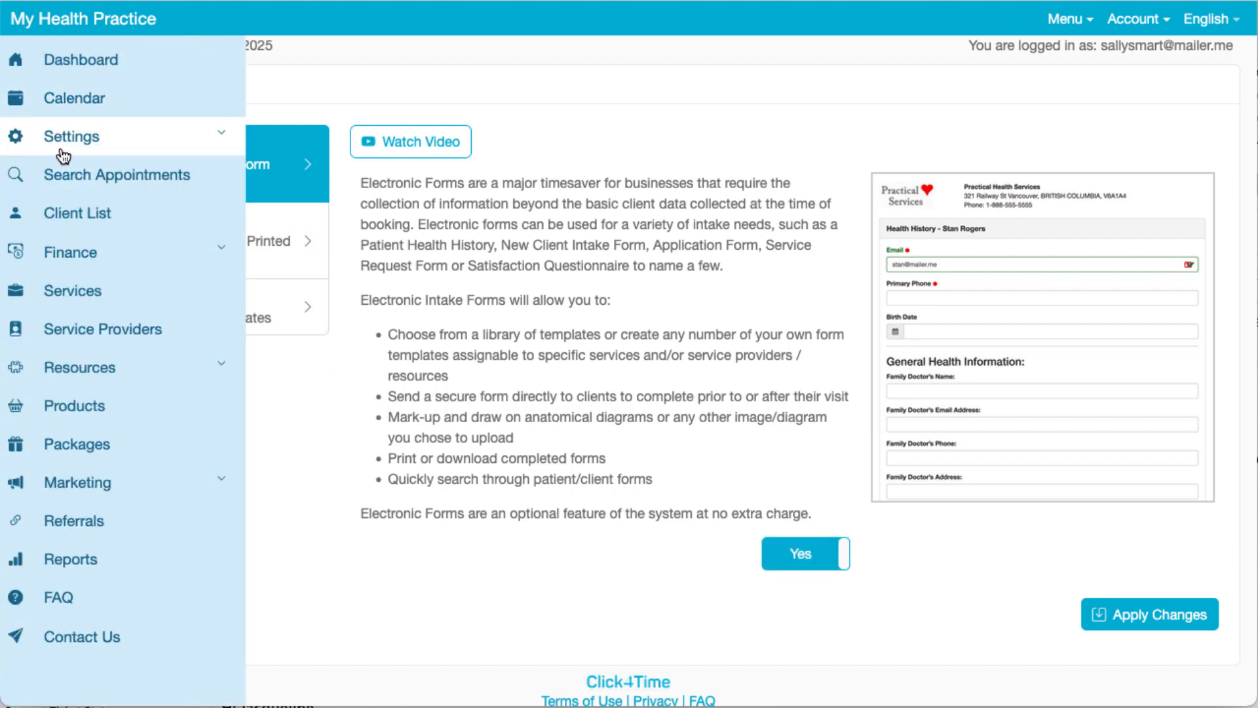
pyautogui.click(62, 151)
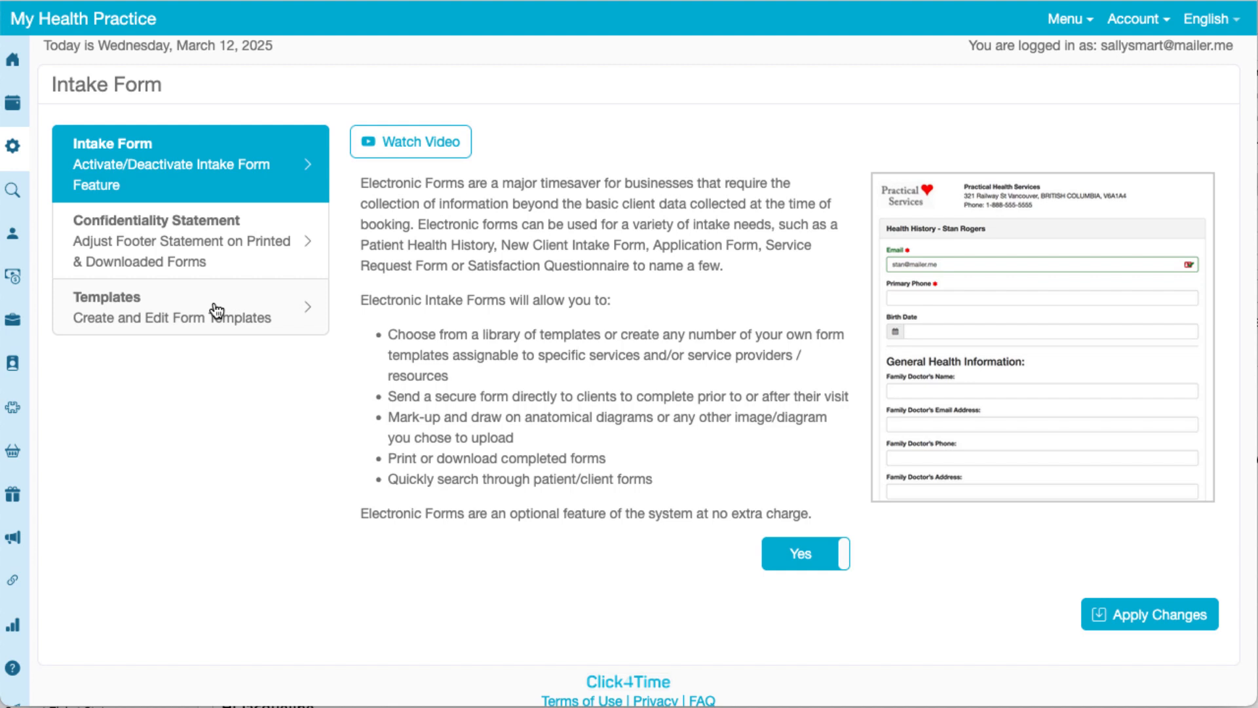
# Create a form template from the Blank Template and name it "New Form".
pyautogui.click(217, 311)
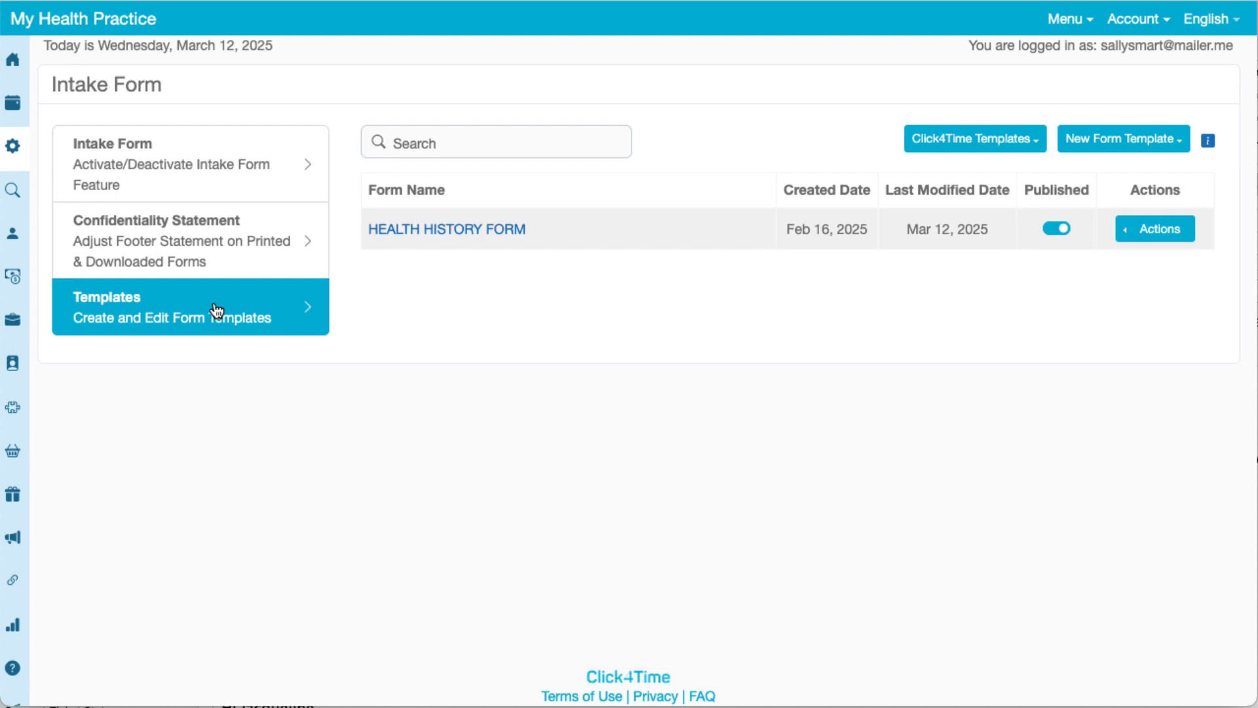
pyautogui.click(1117, 141)
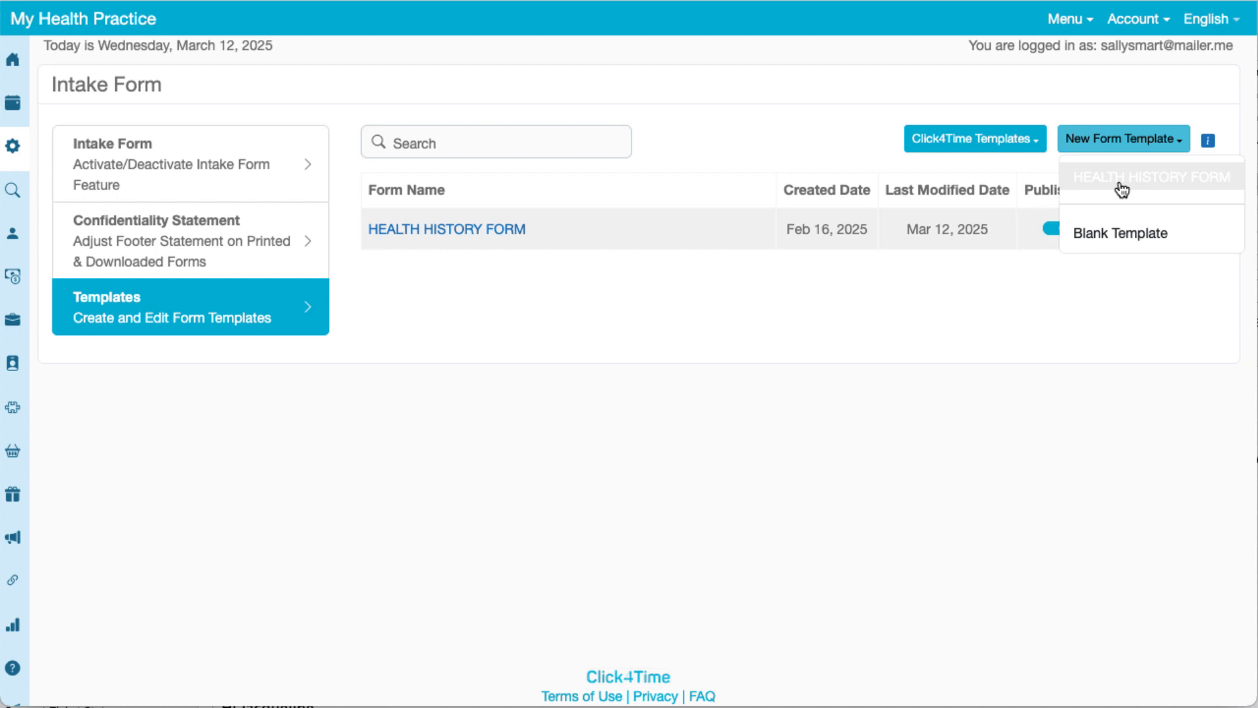
pyautogui.click(1034, 143)
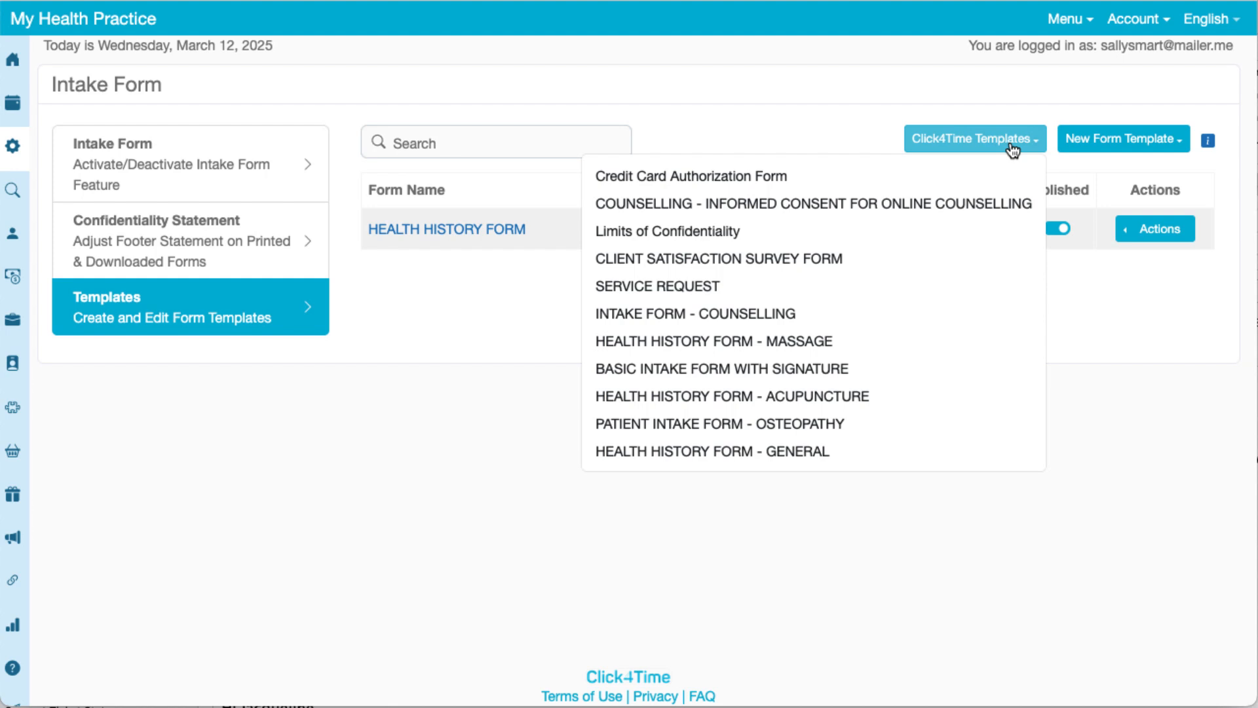
pyautogui.click(1011, 146)
pyautogui.click(1092, 147)
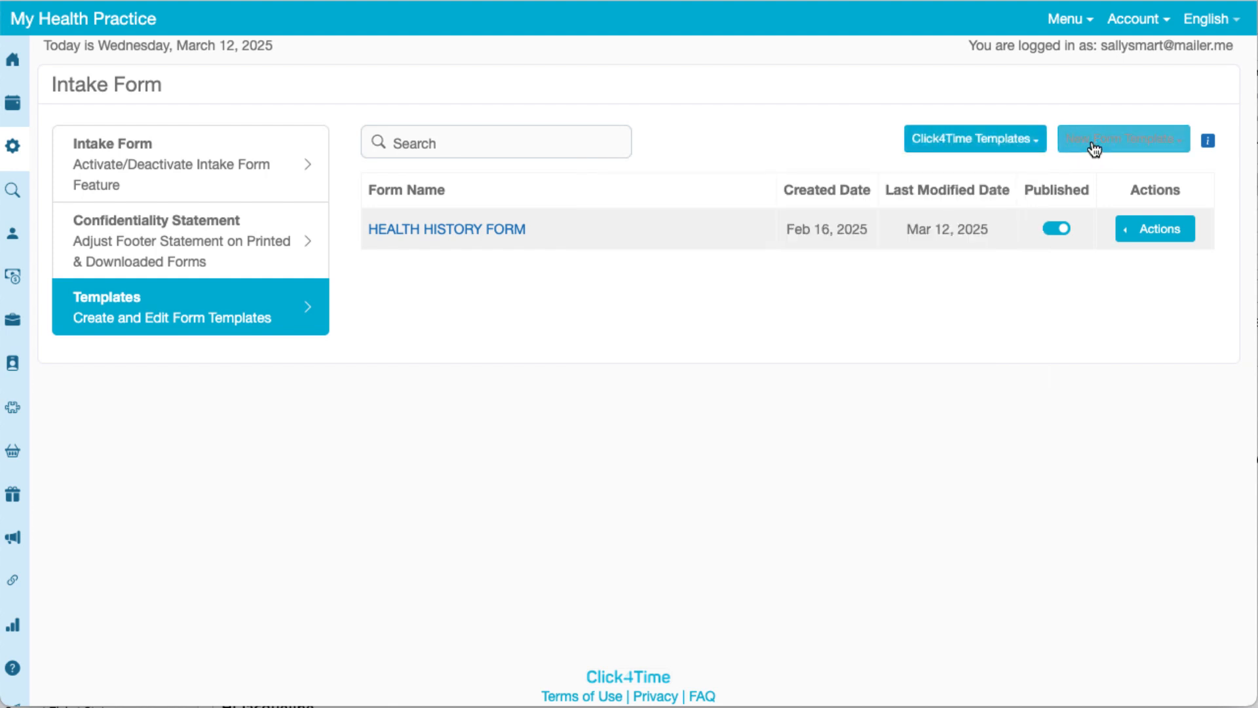
pyautogui.click(1100, 243)
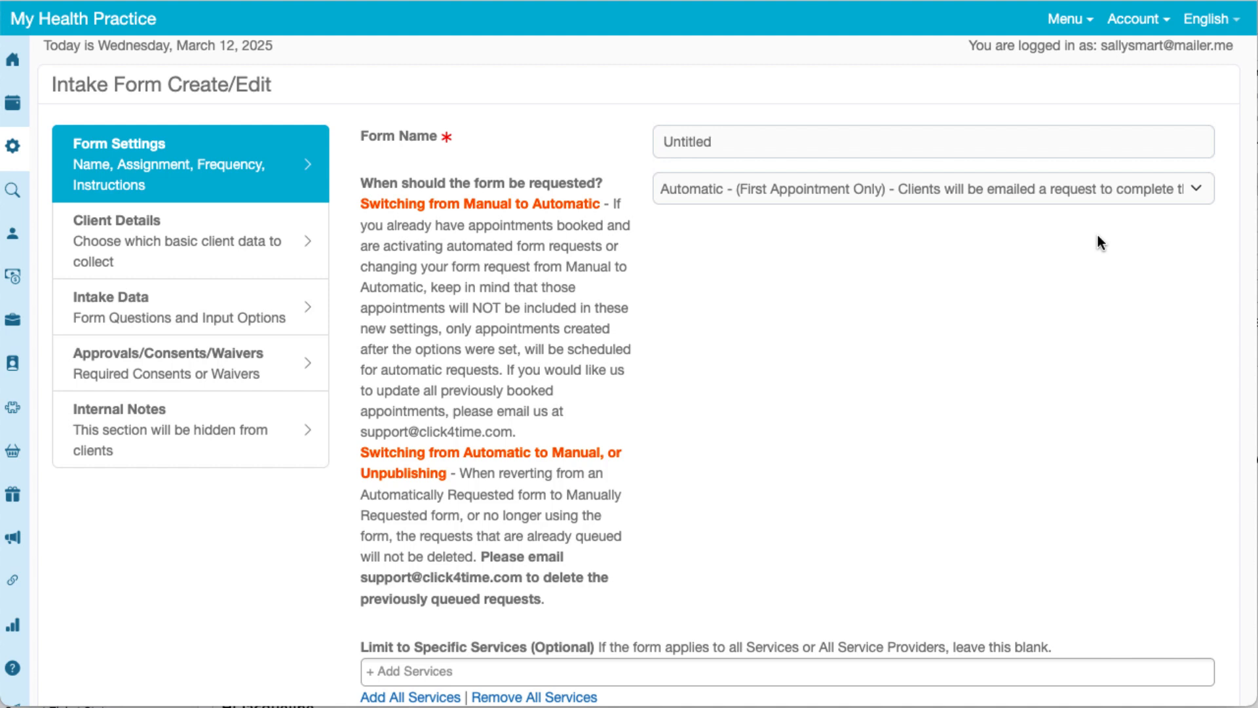
pyautogui.doubleClick(716, 138)
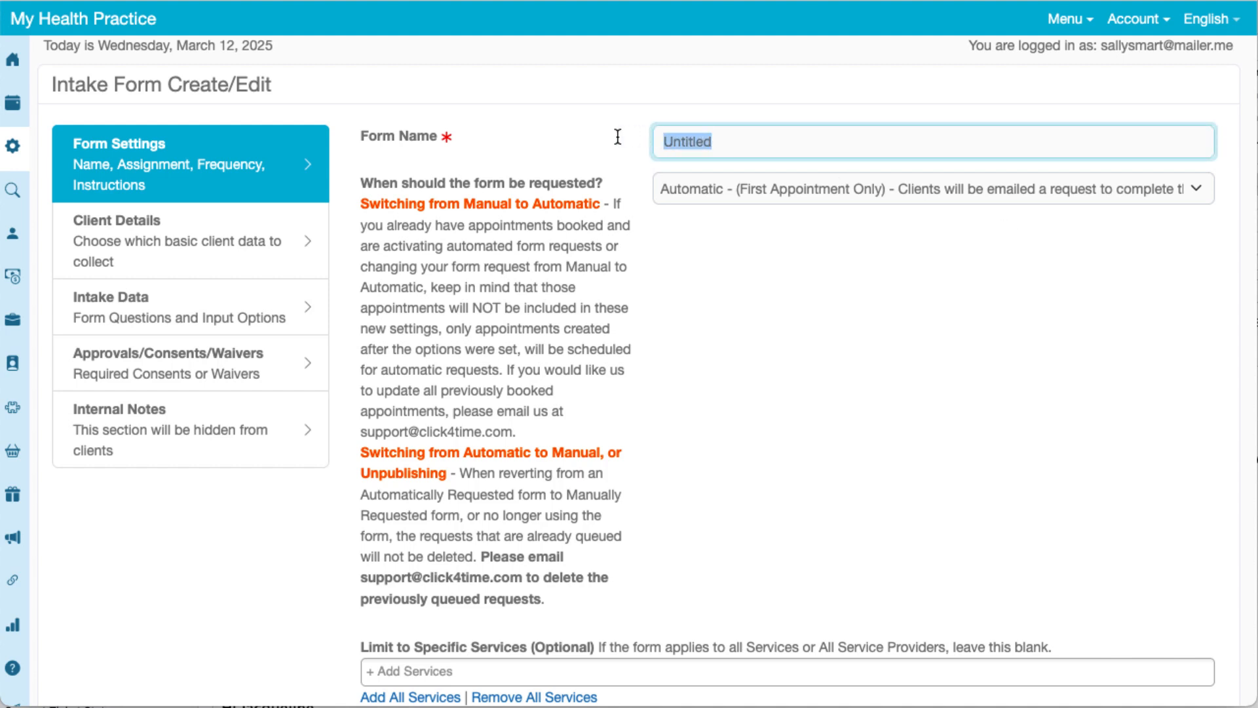
pyautogui.write('New Form')
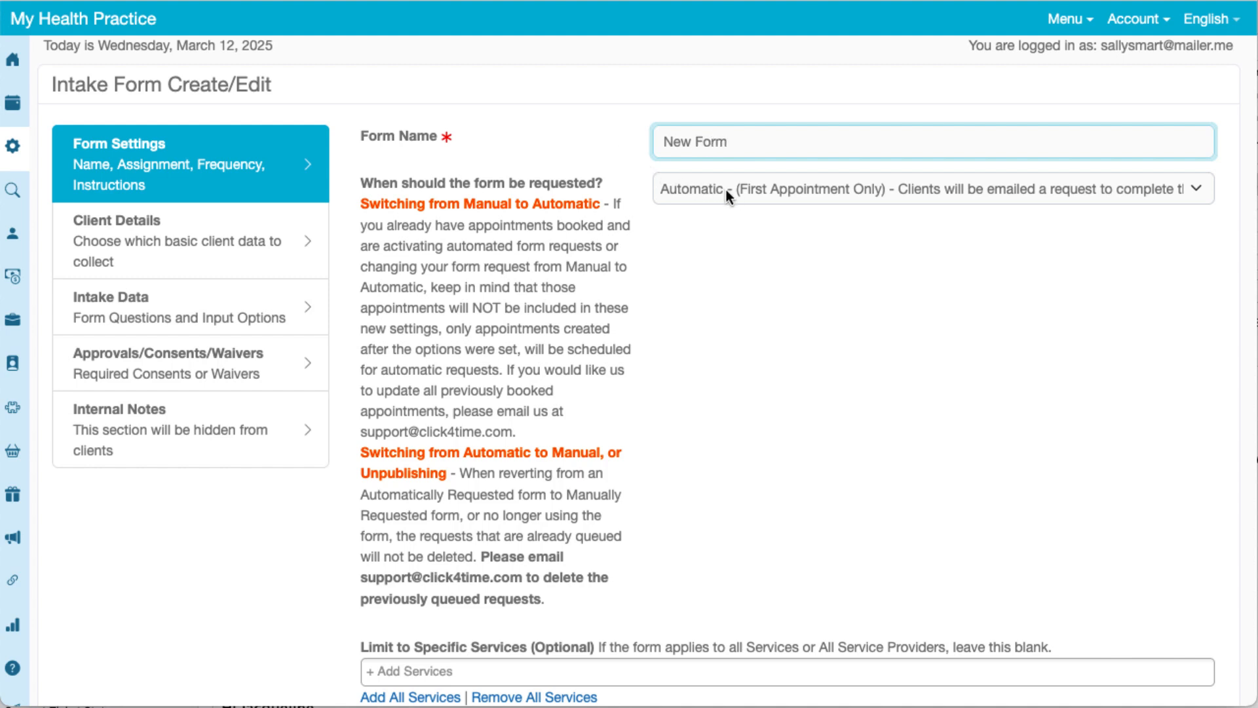
# Set the form request to Automatic (First Appointment & Every Year) and open the calendar for the annual update request date.
pyautogui.click(767, 187)
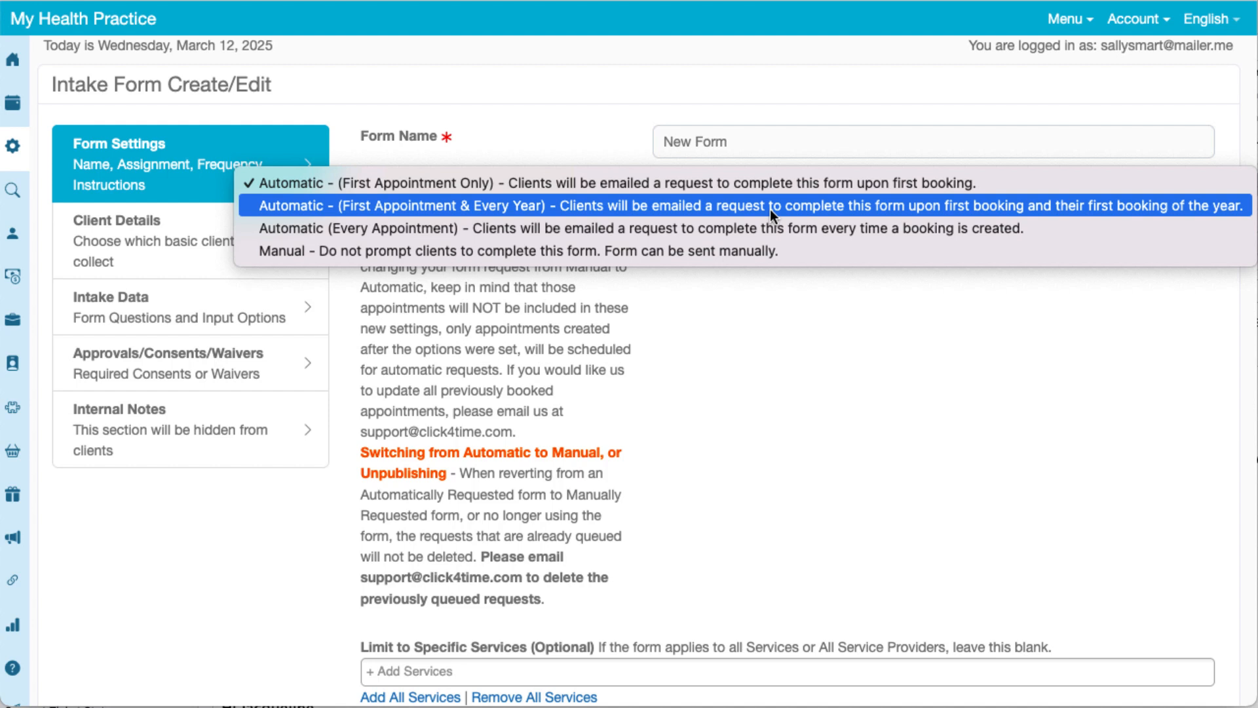
pyautogui.click(769, 210)
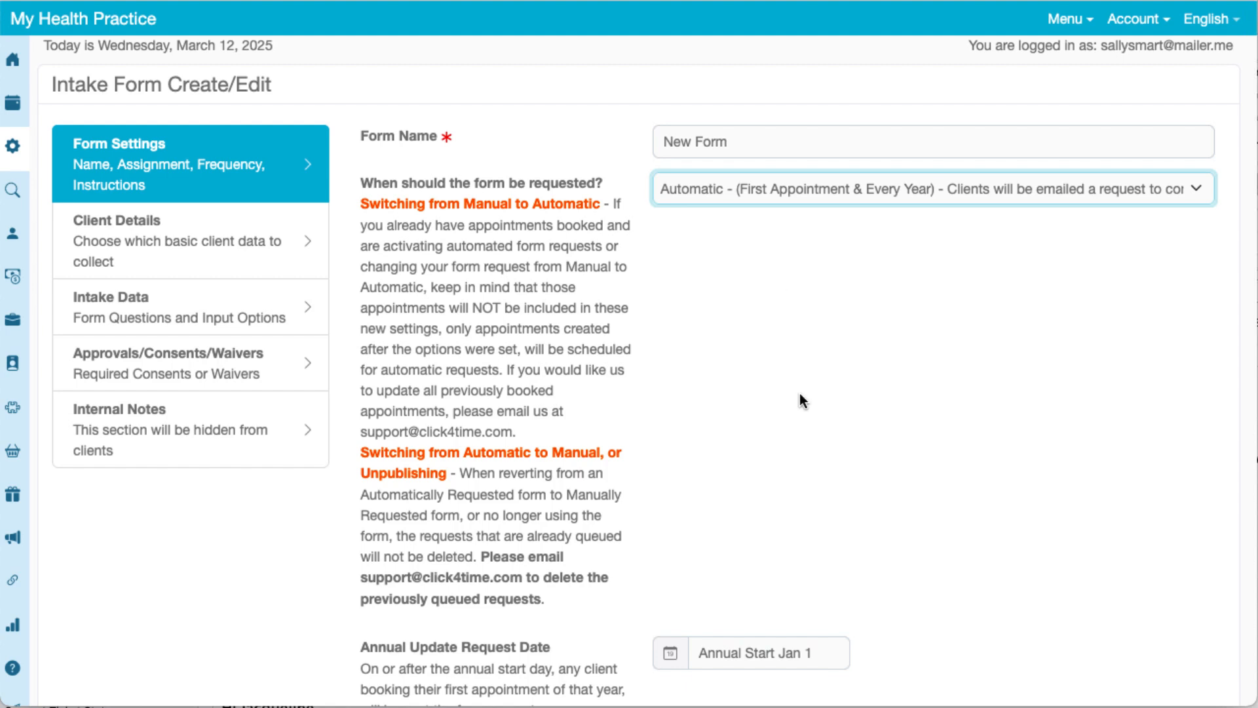
pyautogui.scroll(-3, 800, 400)
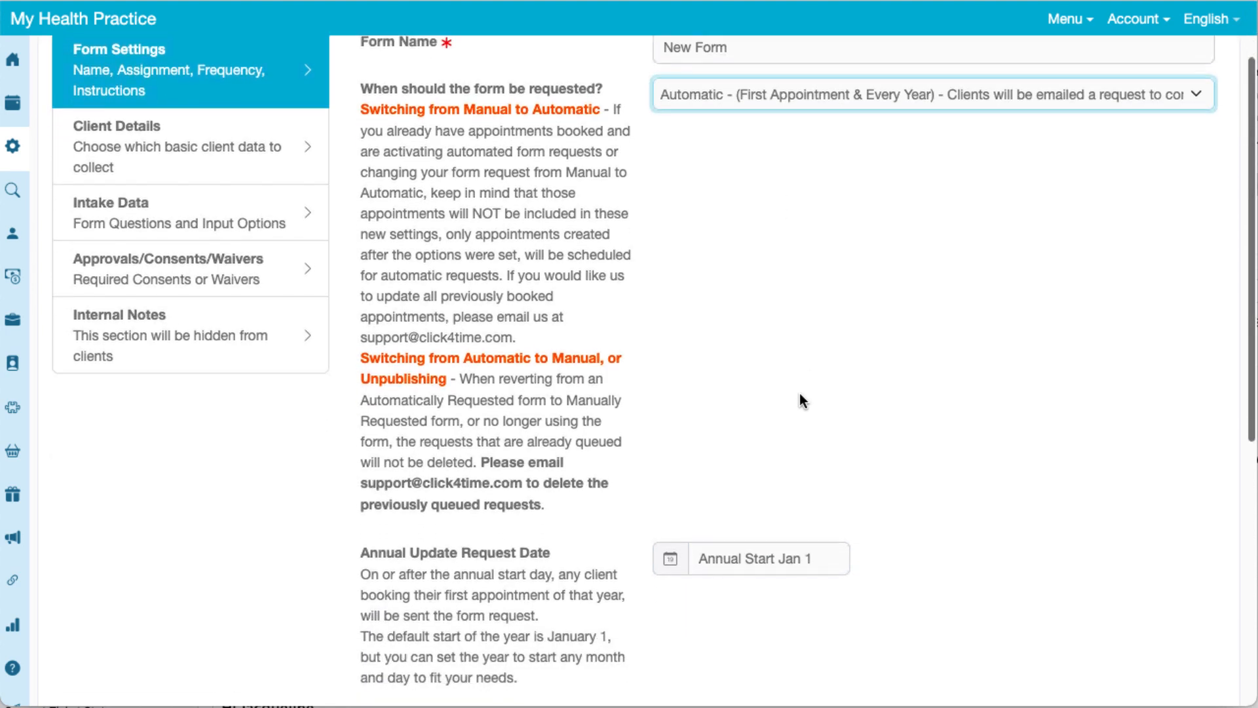
pyautogui.click(668, 556)
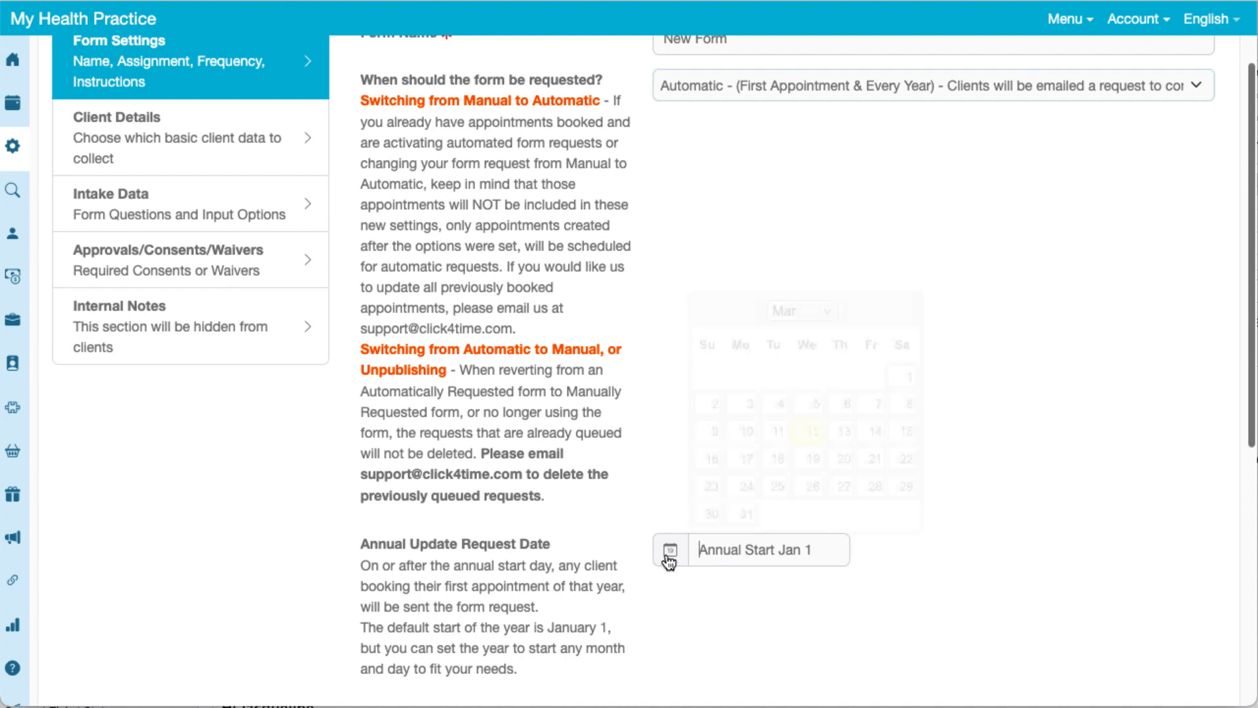
# Set the form to be requested with the Automatic (Every Appointment) option.
pyautogui.scroll(3, 776, 183)
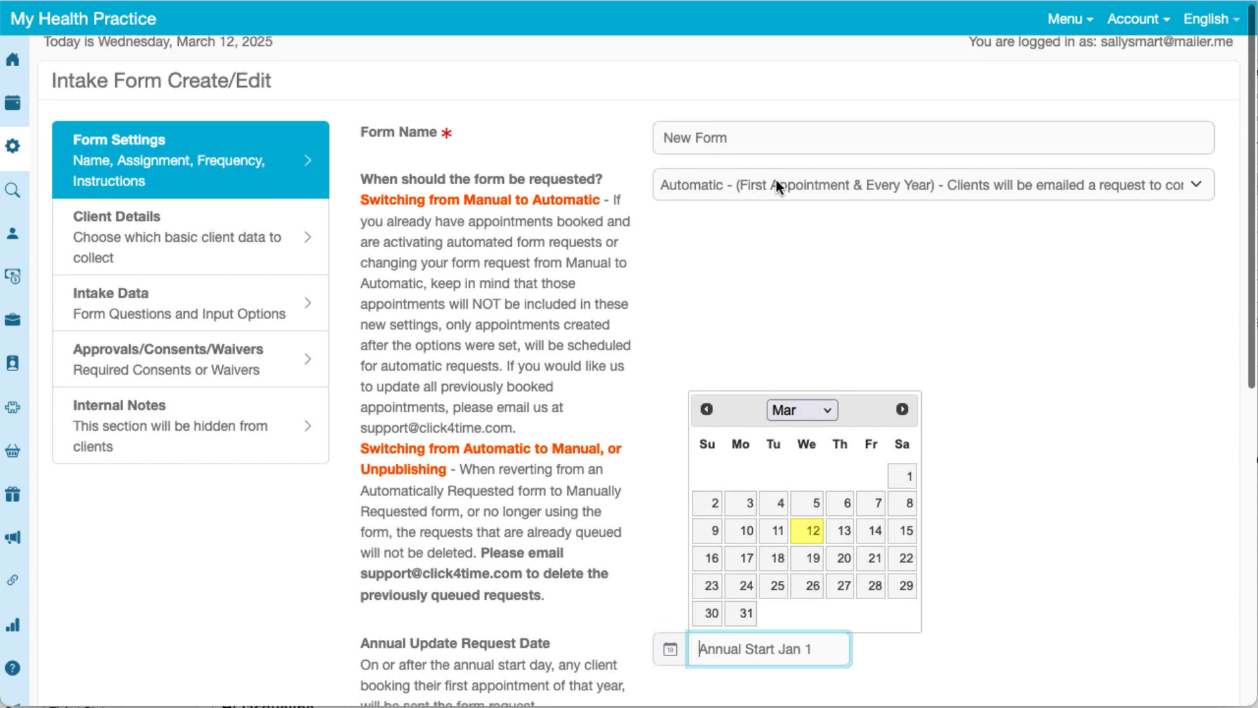
pyautogui.click(778, 185)
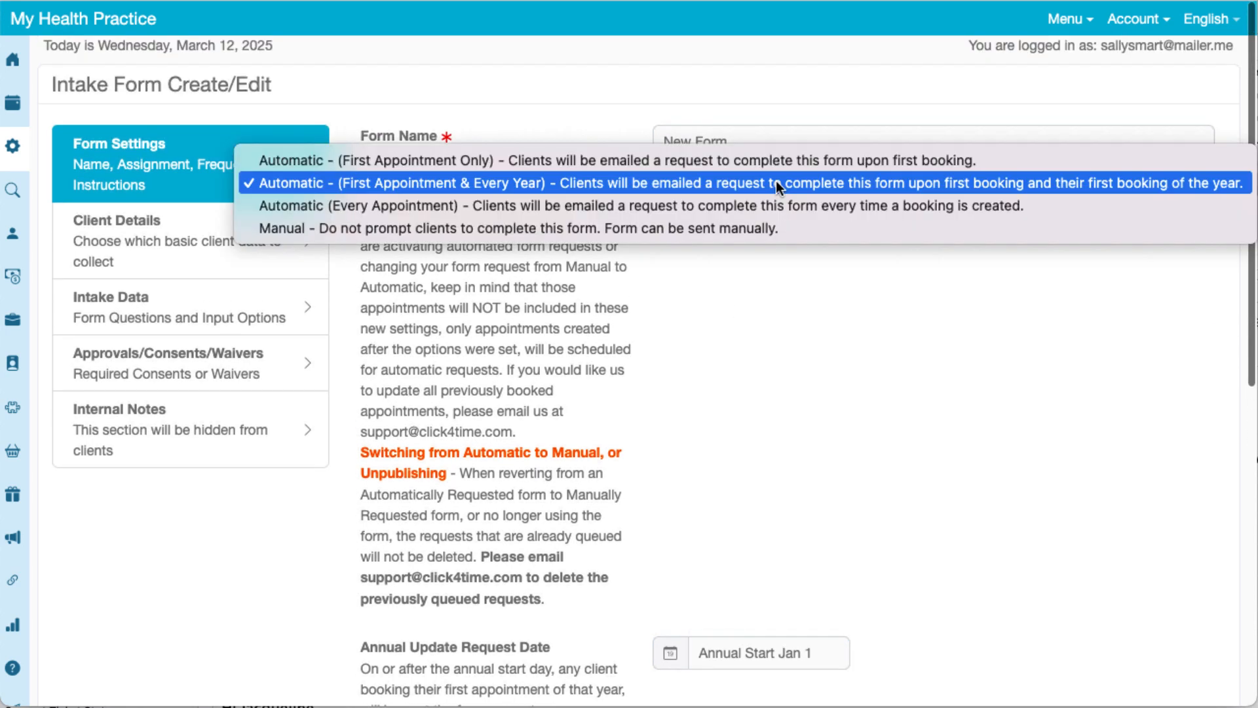
pyautogui.click(738, 207)
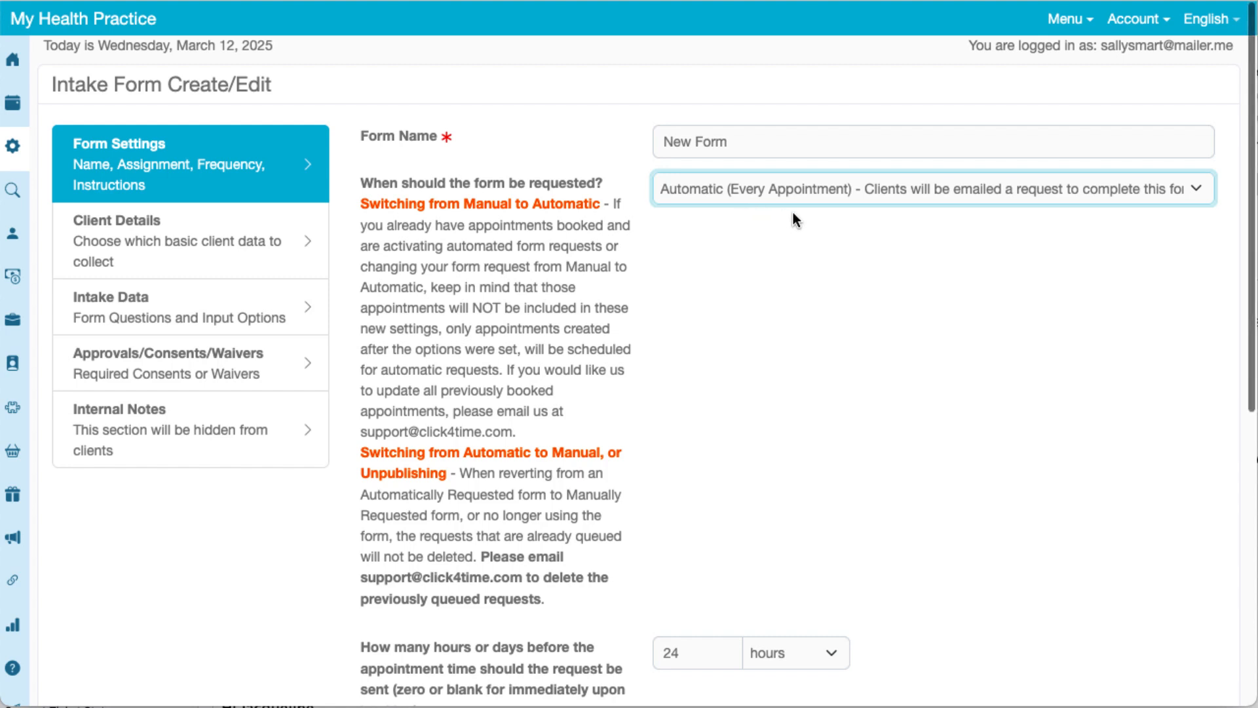
# Check the request lead time and the services, providers and resources the form can be limited to.
pyautogui.scroll(-5, 794, 215)
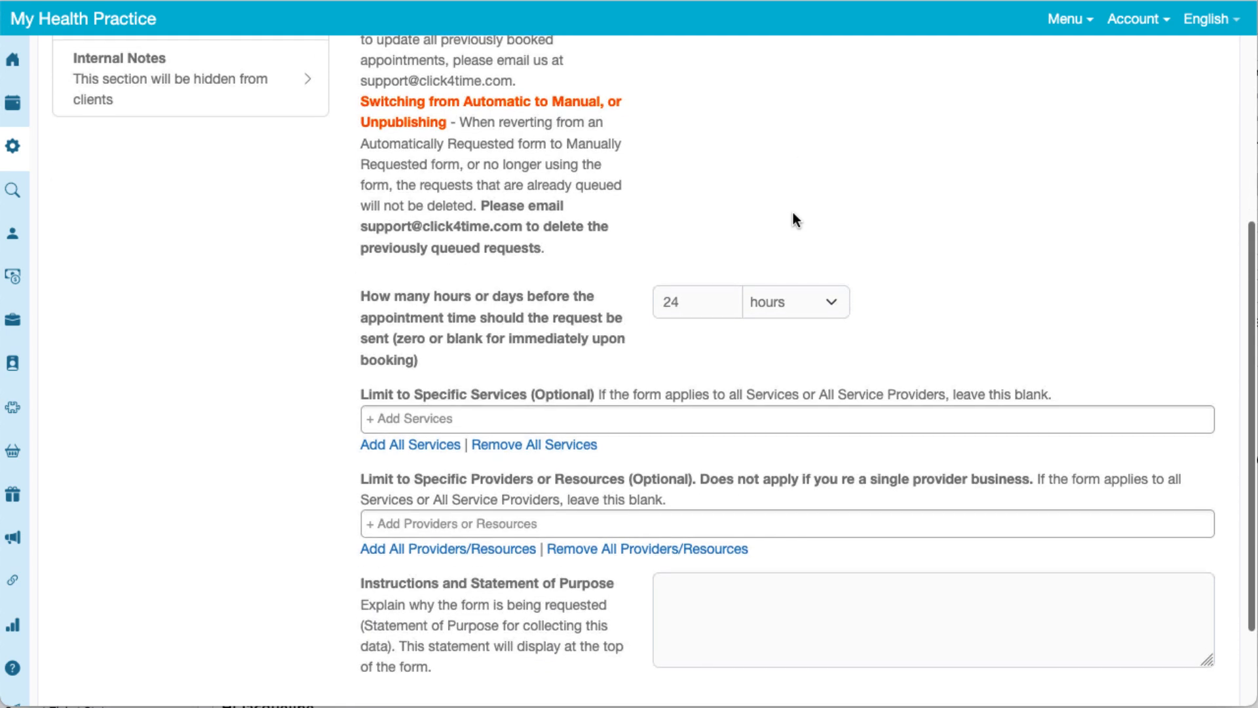
pyautogui.scroll(-2, 793, 213)
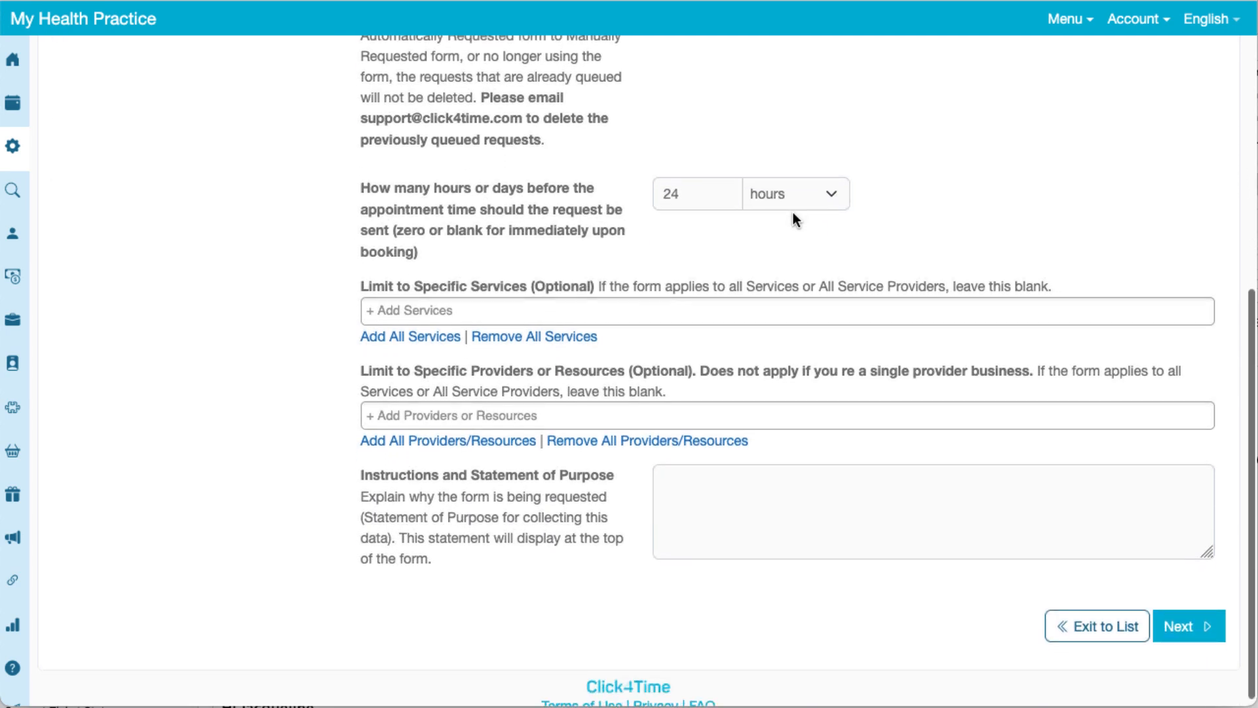
pyautogui.click(423, 306)
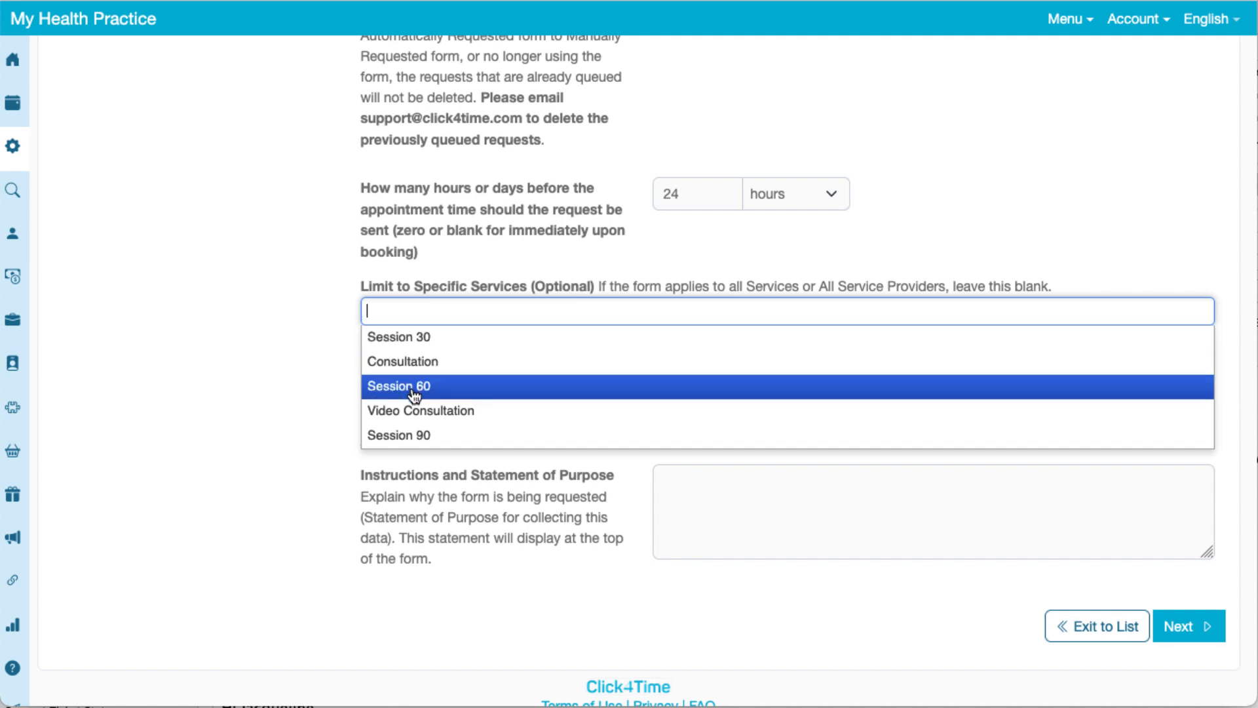
pyautogui.click(302, 365)
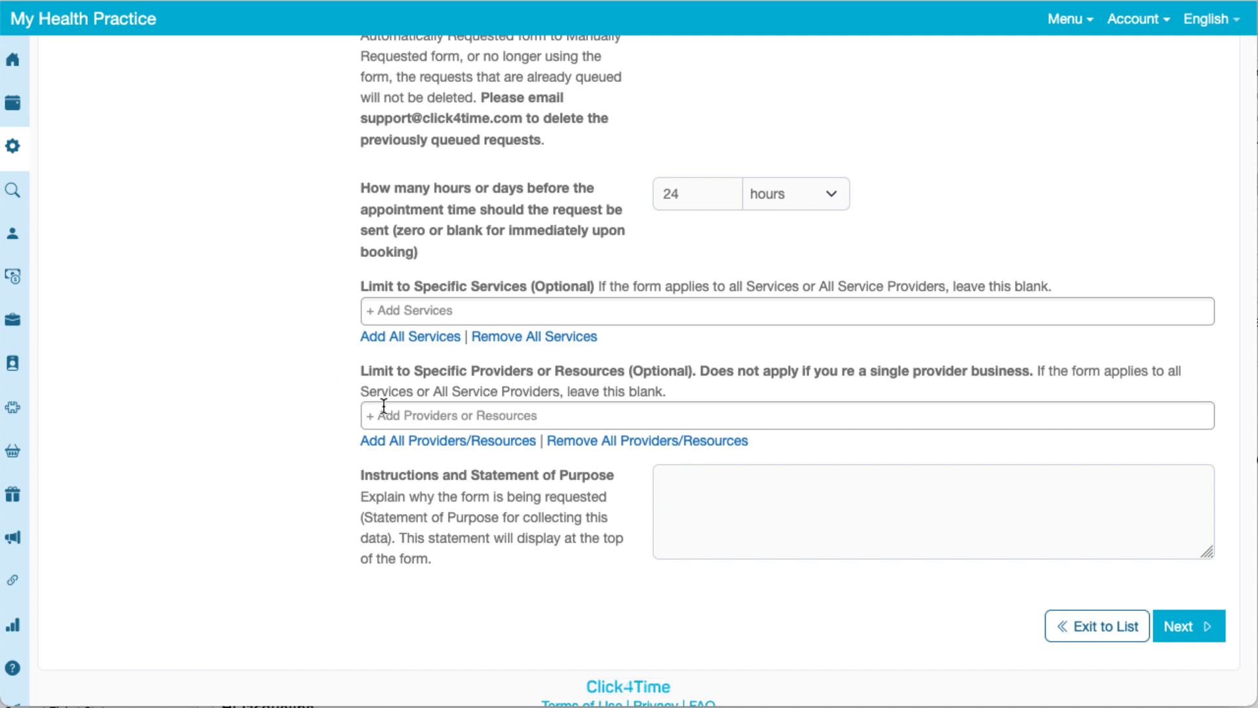
pyautogui.click(389, 410)
pyautogui.click(317, 379)
# Enter "I need this info..." as the form's Instructions and Statement of Purpose.
pyautogui.click(697, 486)
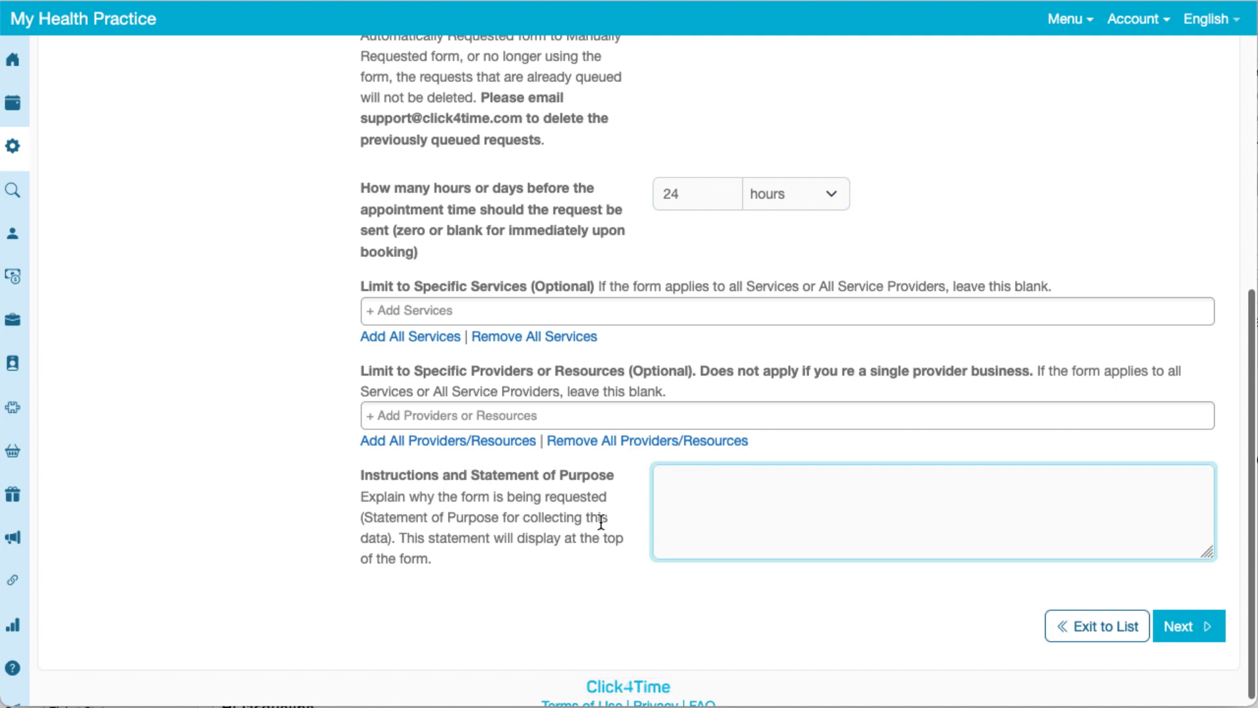
pyautogui.write('I')
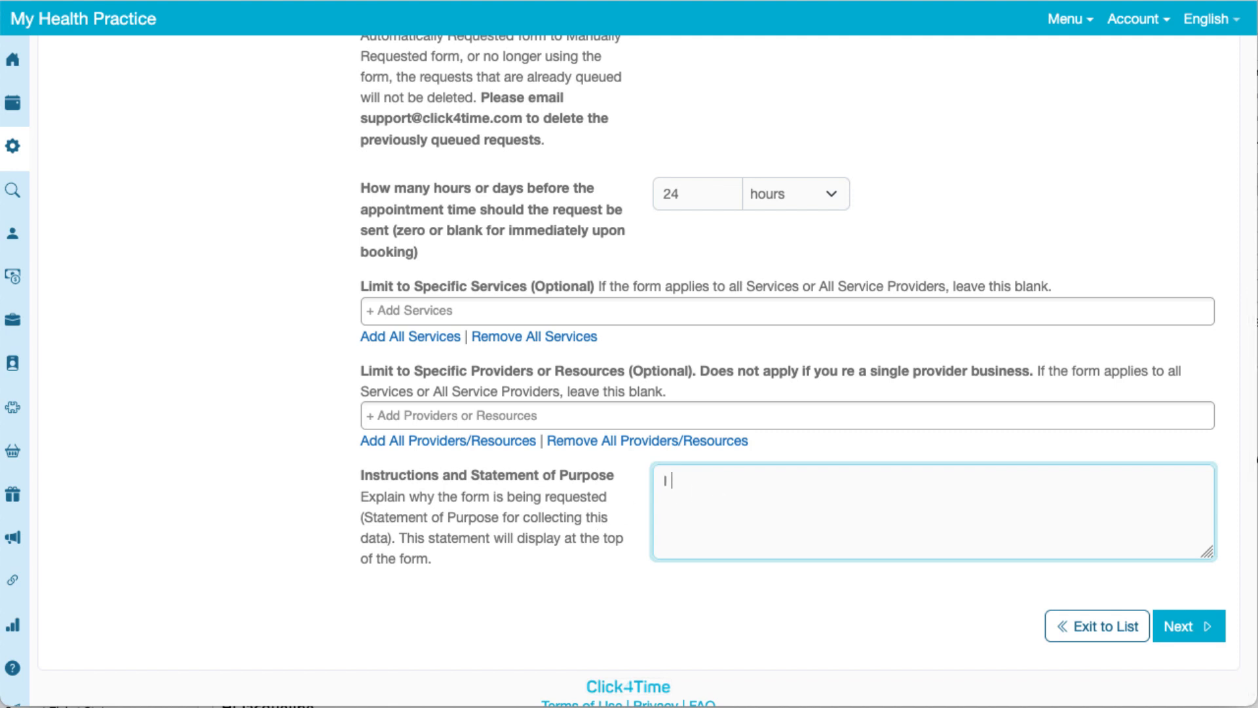
pyautogui.write(' need this info...')
# In Client Details, make Email and Primary Phone required and include Mobile Phone as optional.
pyautogui.scroll(6, 201, 423)
pyautogui.click(191, 260)
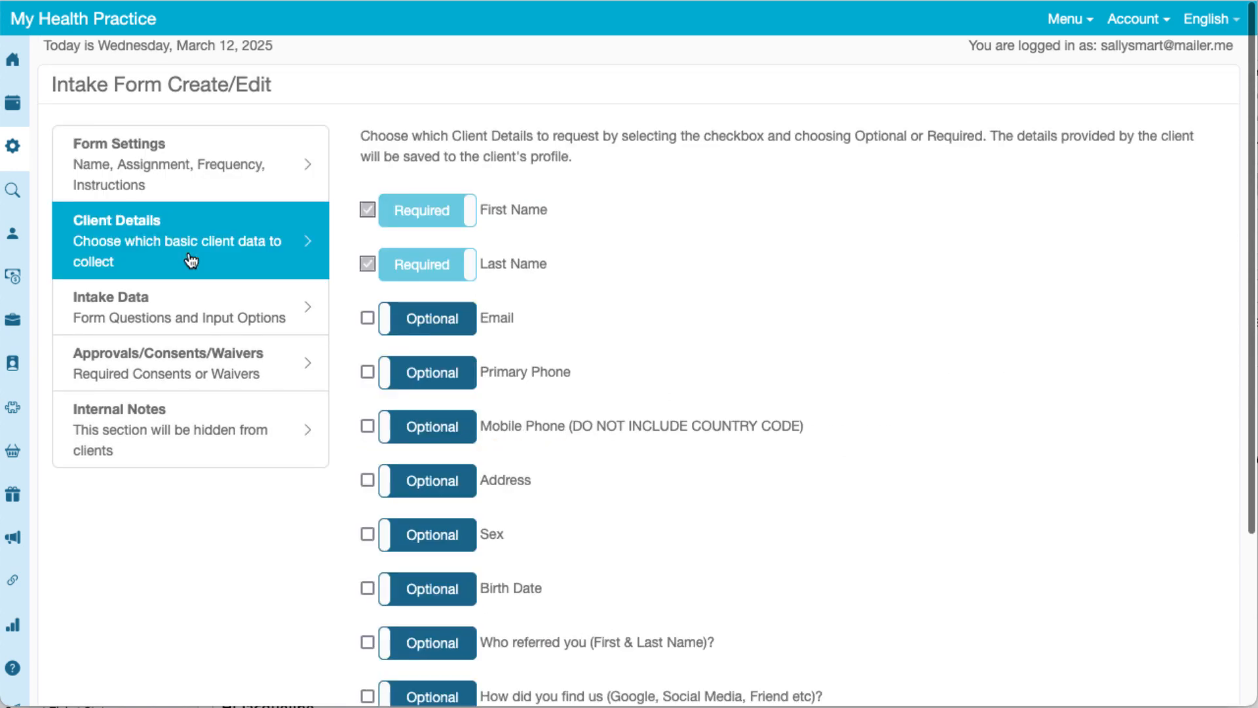
pyautogui.scroll(-3, 748, 249)
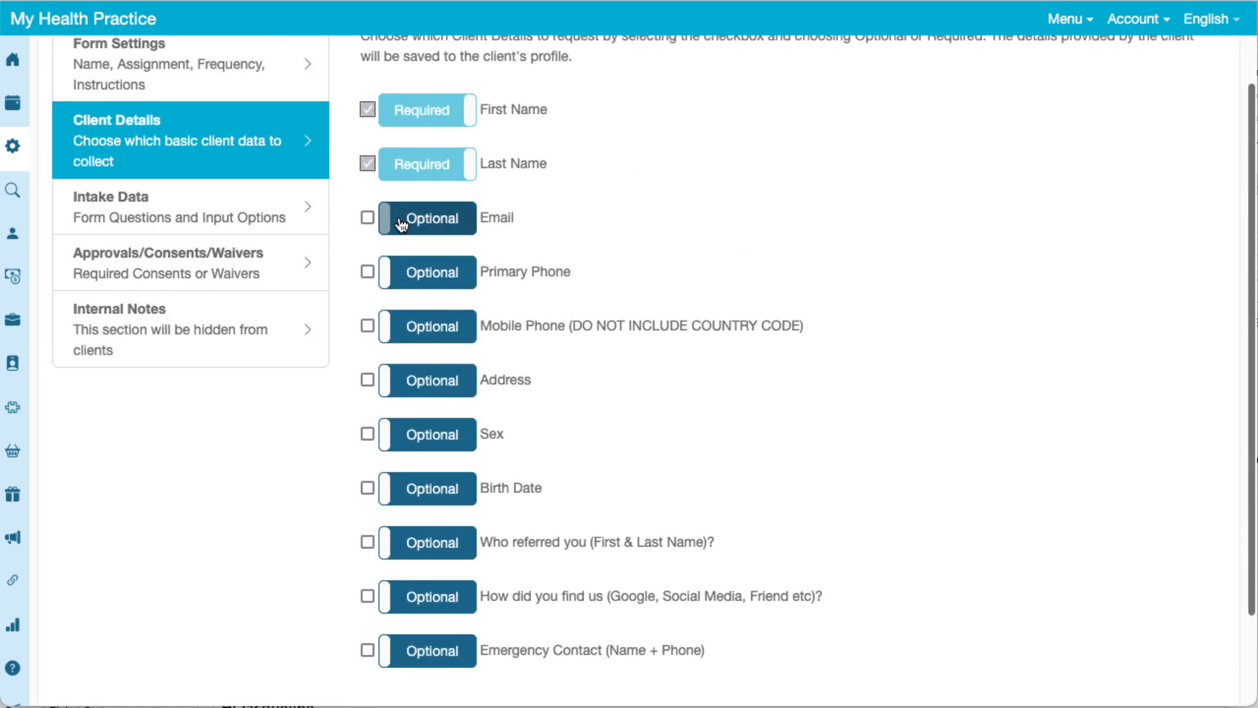
pyautogui.click(433, 226)
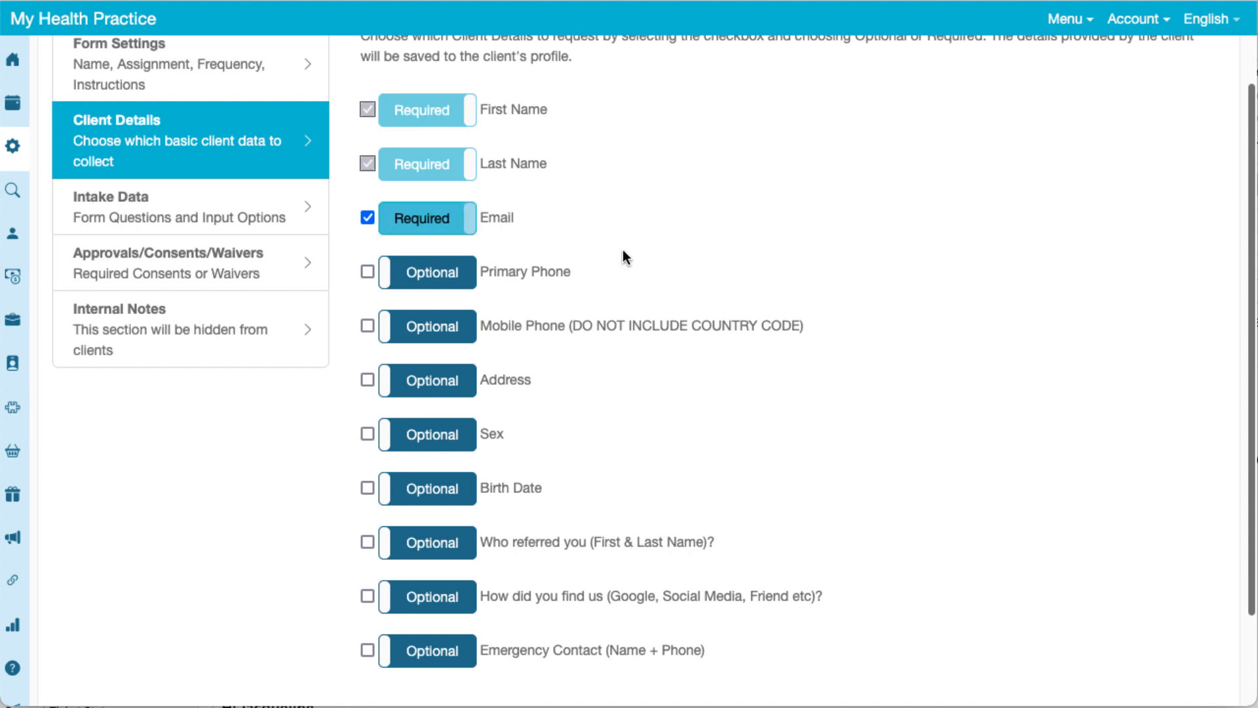
pyautogui.scroll(-2, 623, 249)
pyautogui.click(385, 221)
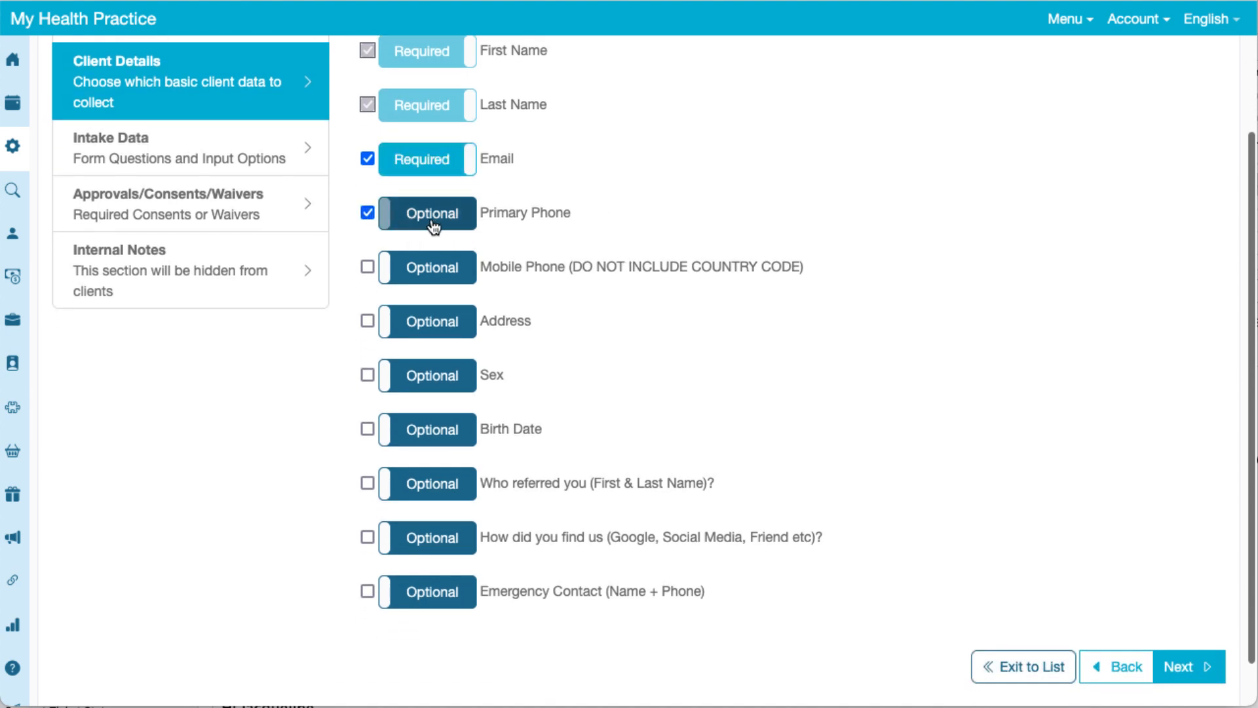
pyautogui.click(367, 266)
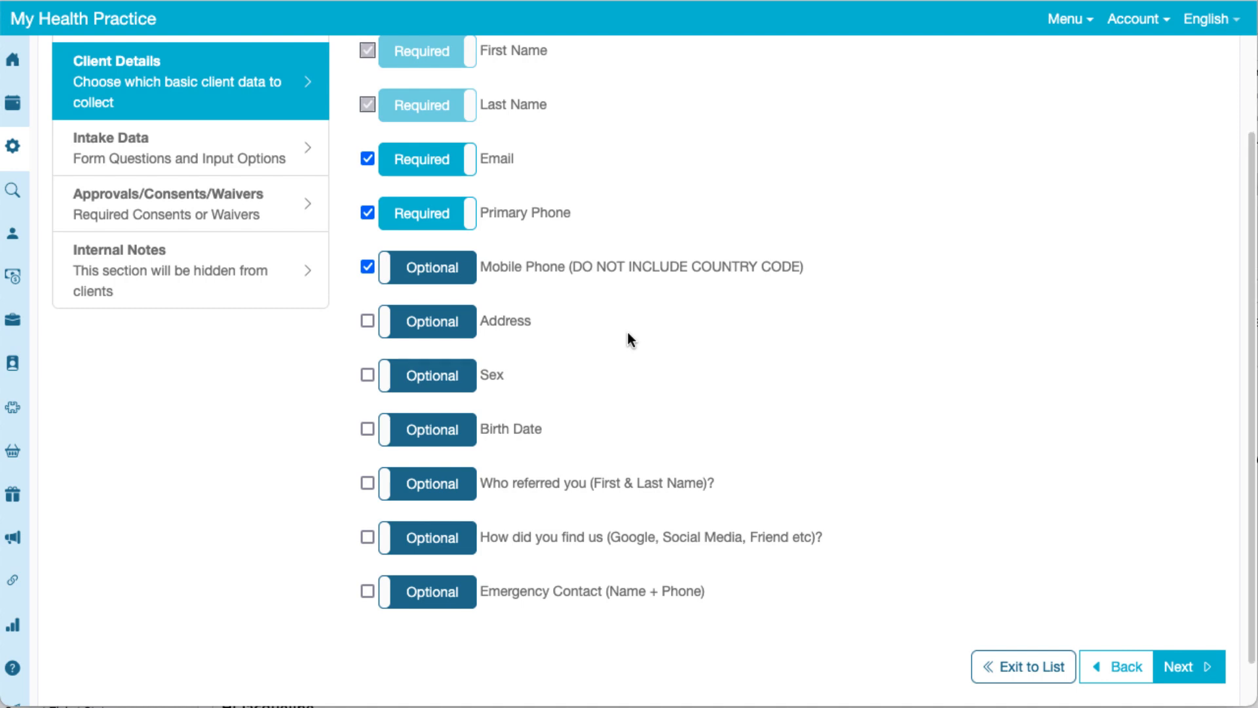
pyautogui.scroll(-1, 628, 336)
pyautogui.scroll(-2, 628, 335)
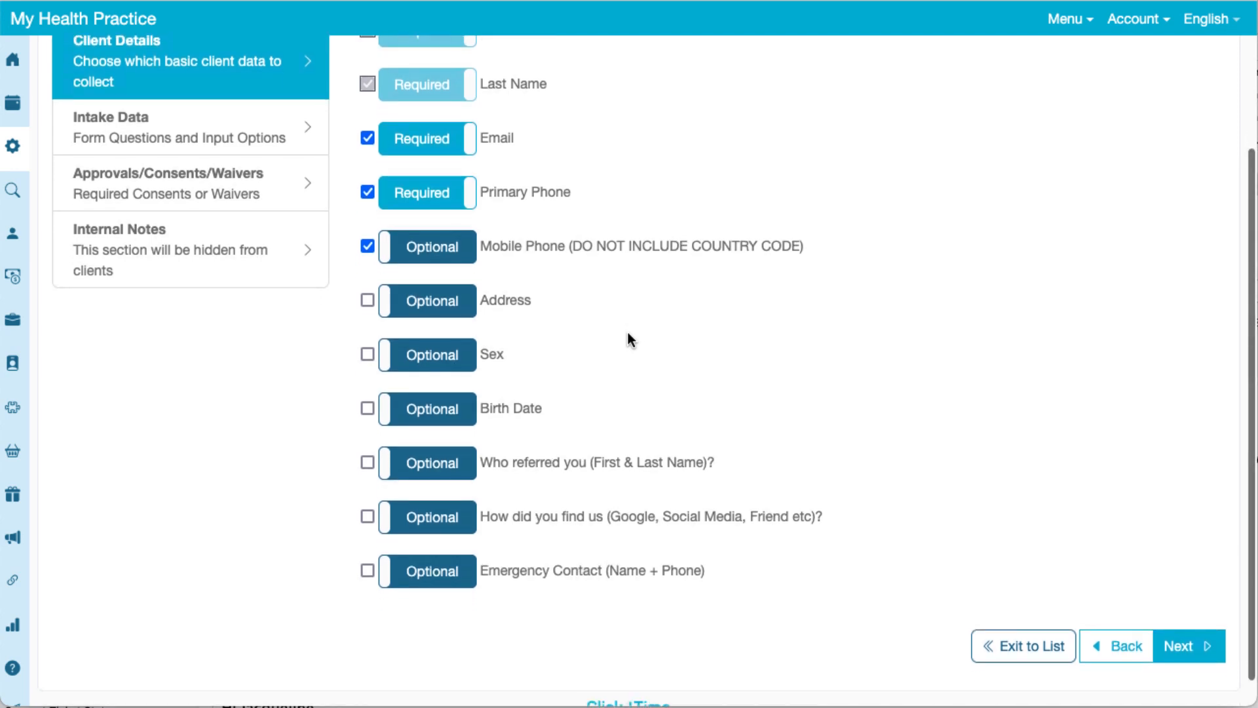
pyautogui.scroll(-2, 628, 335)
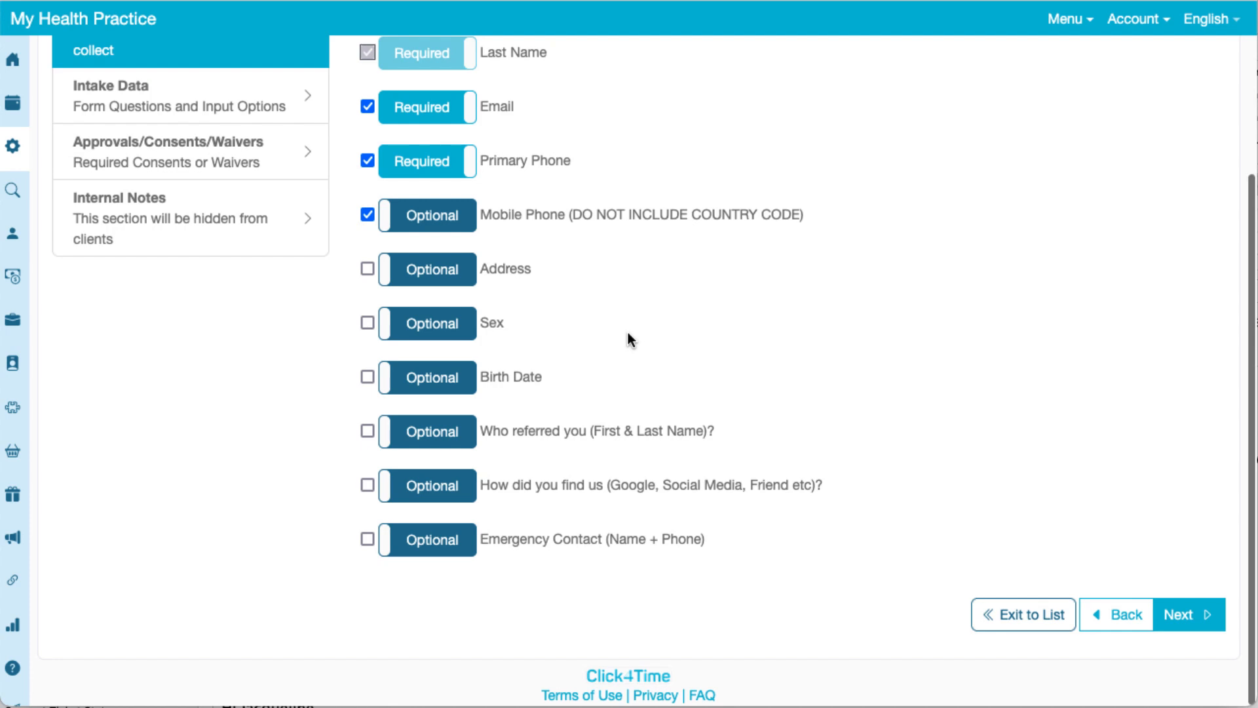
pyautogui.scroll(-1, 628, 334)
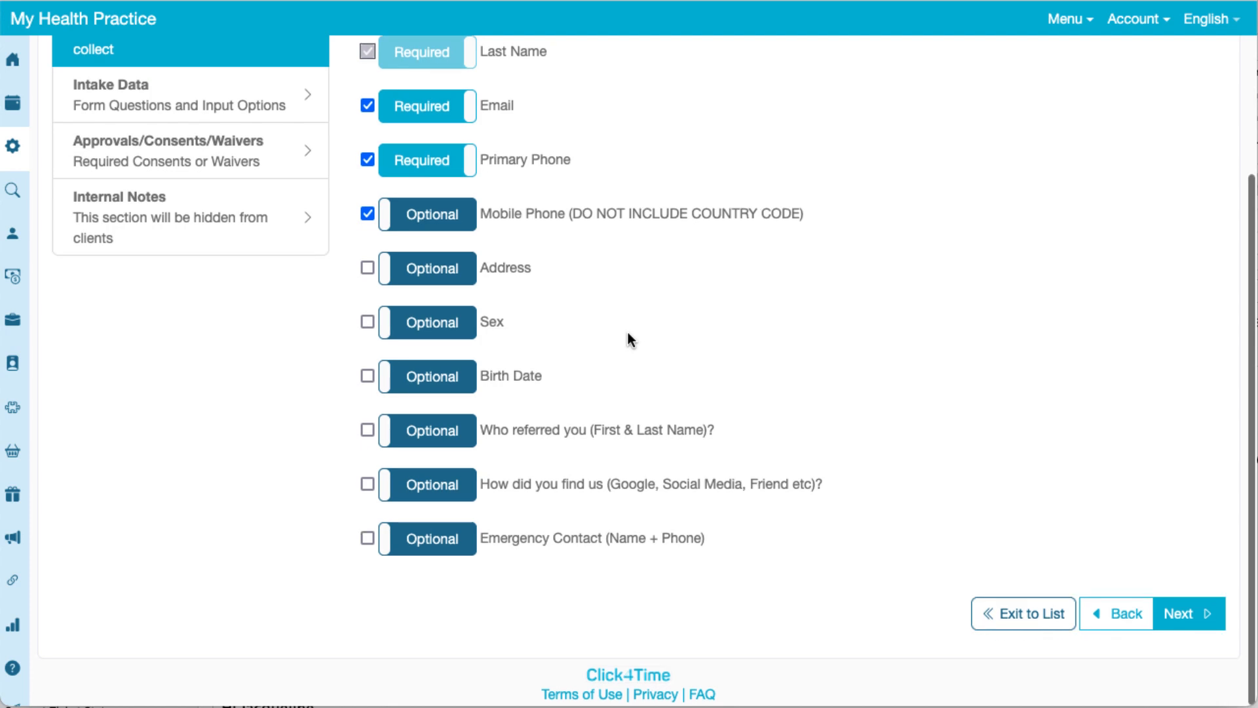
pyautogui.scroll(1, 628, 334)
pyautogui.scroll(1, 627, 338)
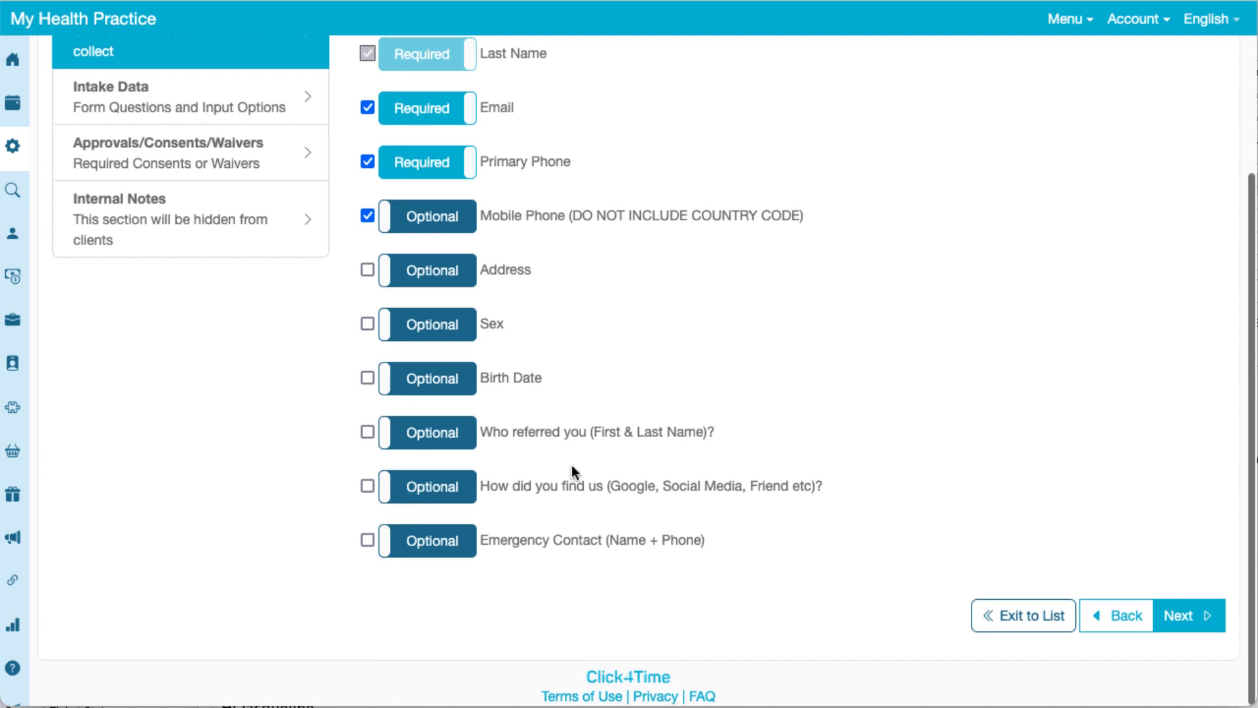
# Include Emergency Contact (Name + Phone) as an optional client detail and look at the Custom Data Fields settings.
pyautogui.click(367, 541)
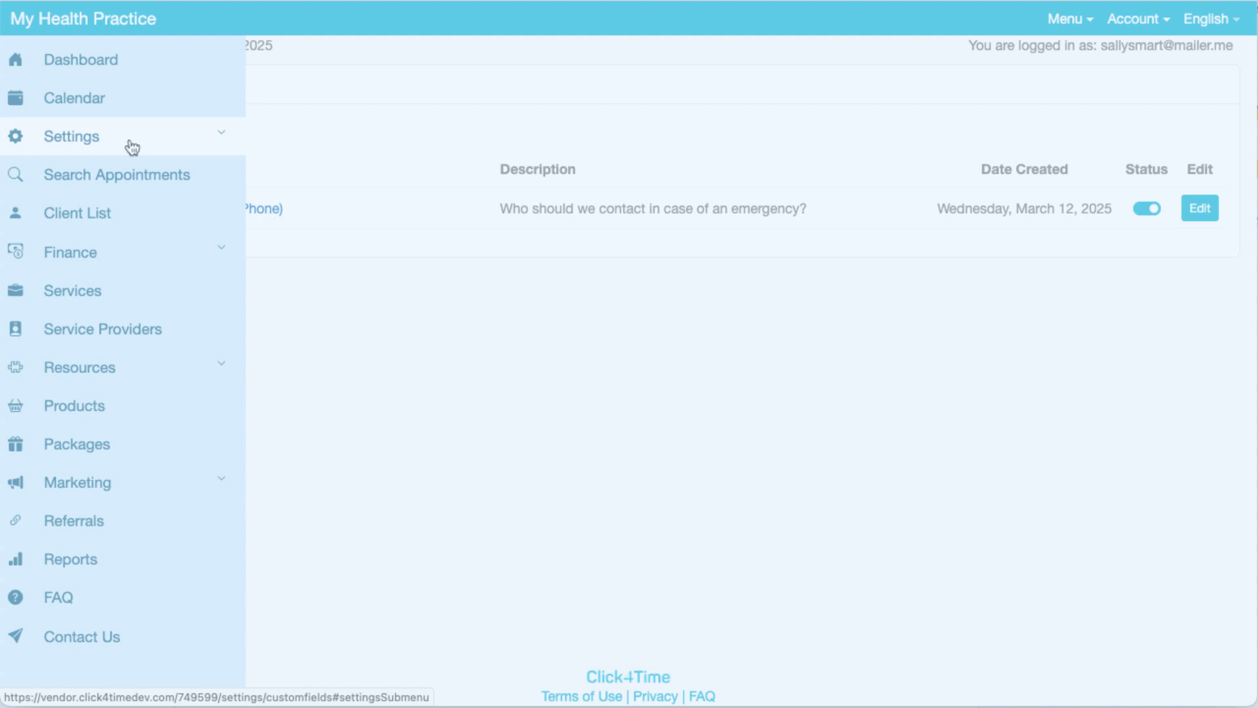
pyautogui.click(127, 145)
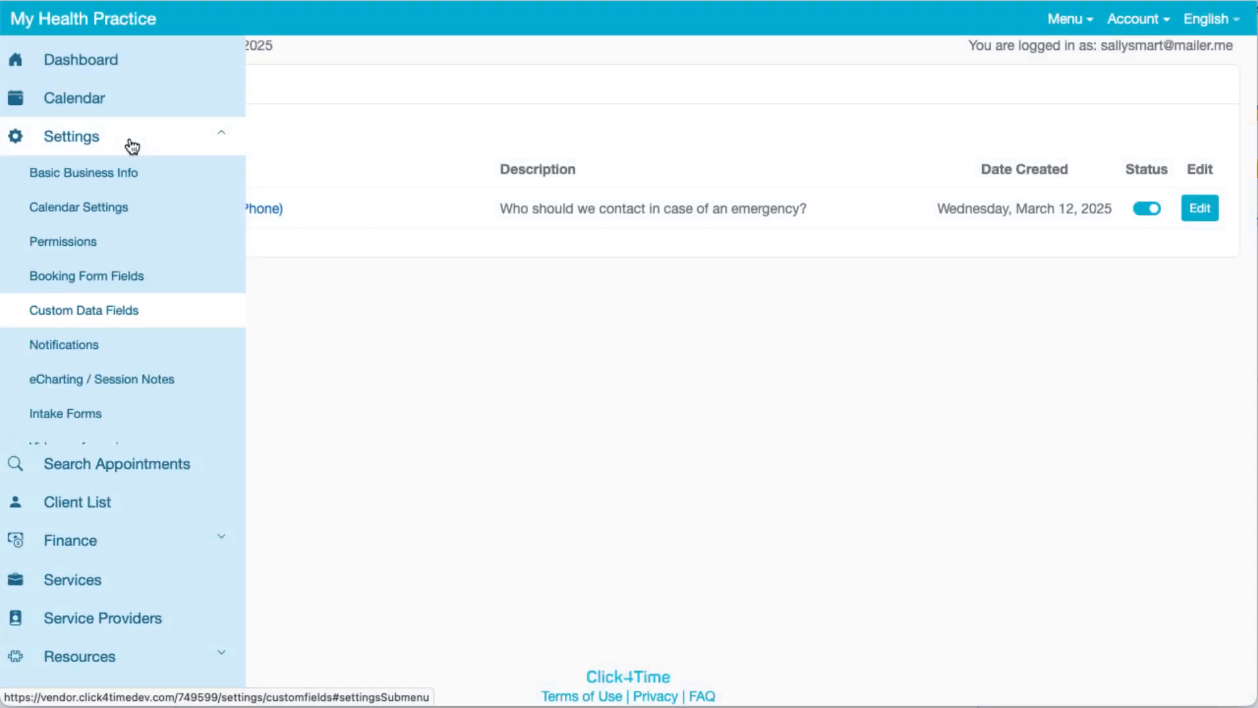
pyautogui.click(109, 306)
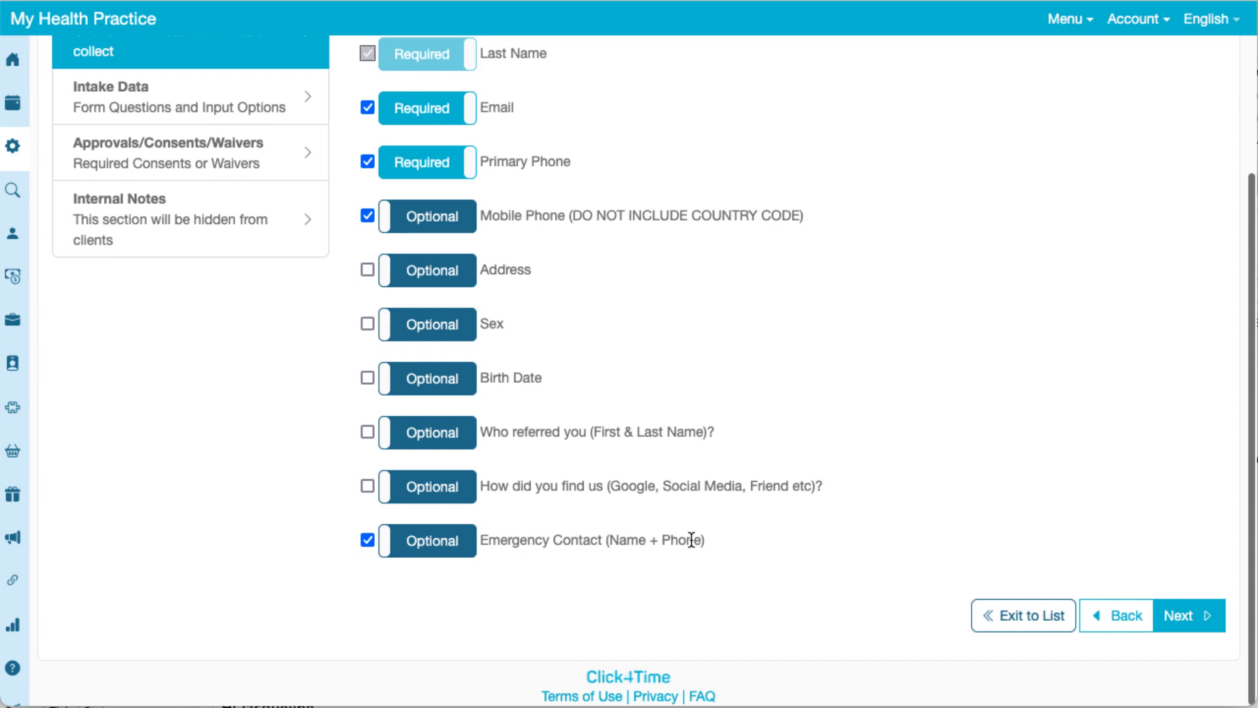
# Add a section to the form's Intake Data and name it "Section A".
pyautogui.scroll(5, 689, 539)
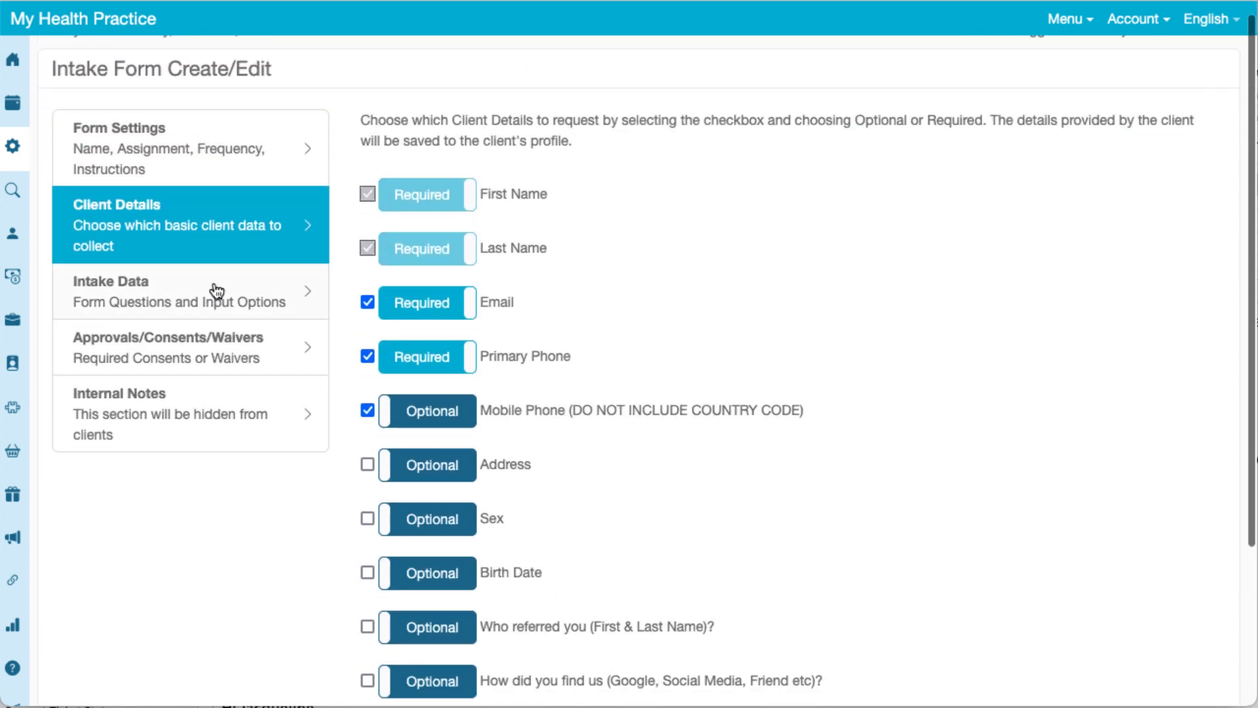
pyautogui.click(217, 291)
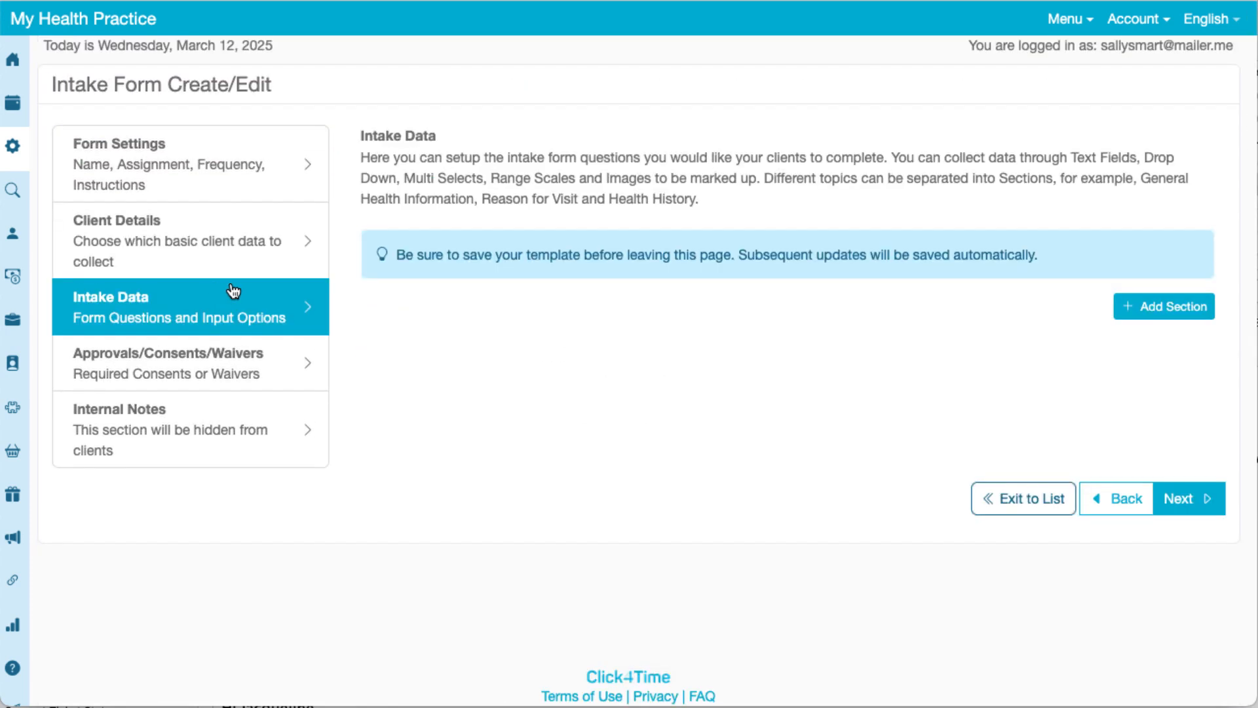
pyautogui.click(1135, 315)
pyautogui.moveTo(488, 436); pyautogui.dragTo(352, 430)
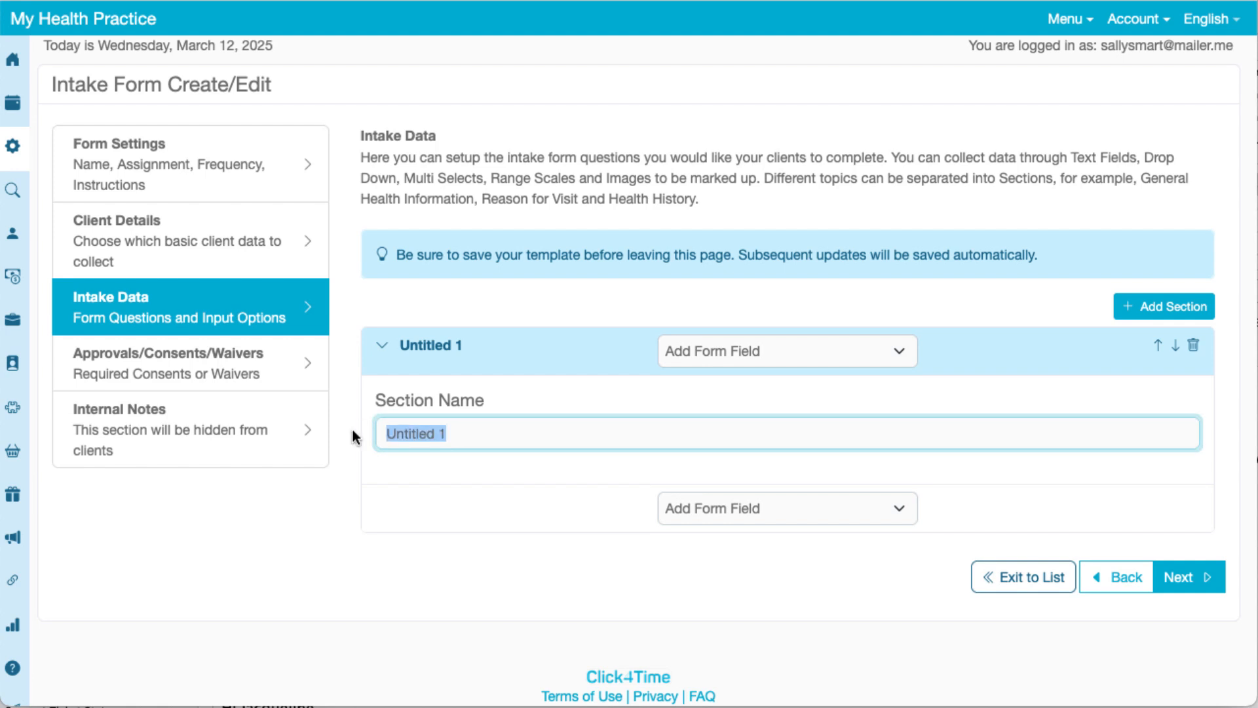
pyautogui.write('Section')
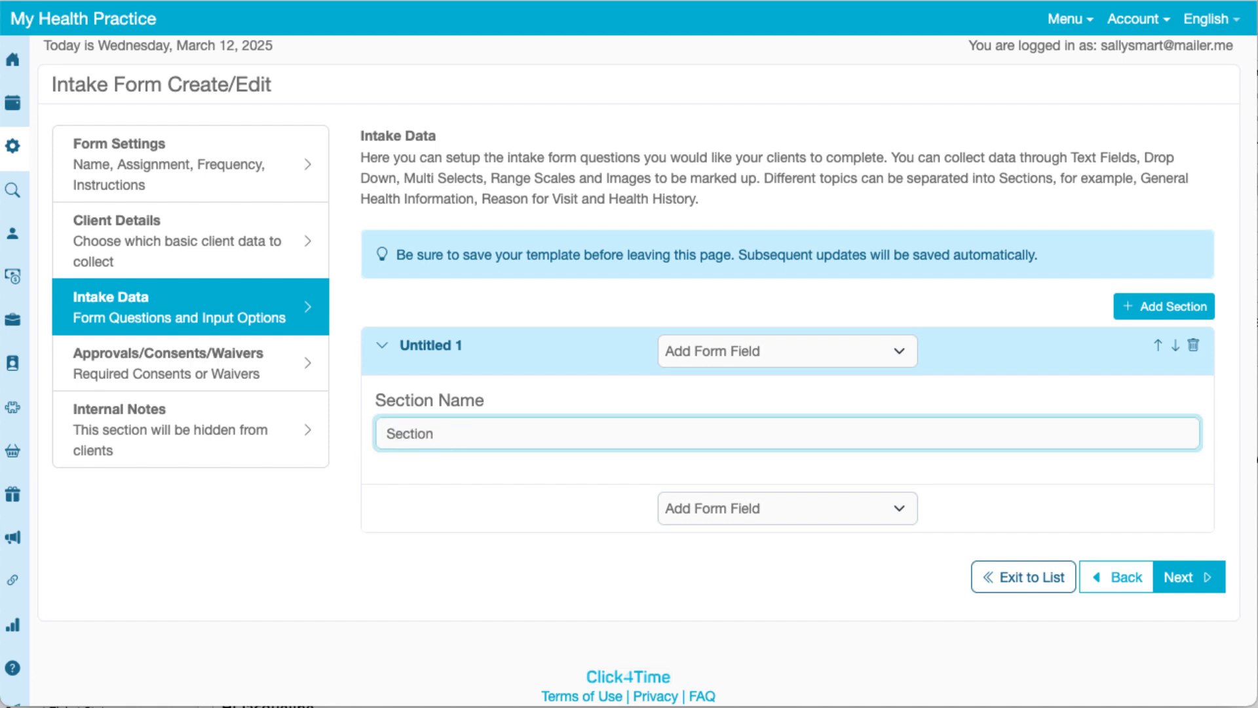
pyautogui.write(' A')
# Add a Text Input Field to Section A, plus a Header/Title field above it with the title "Header".
pyautogui.click(784, 349)
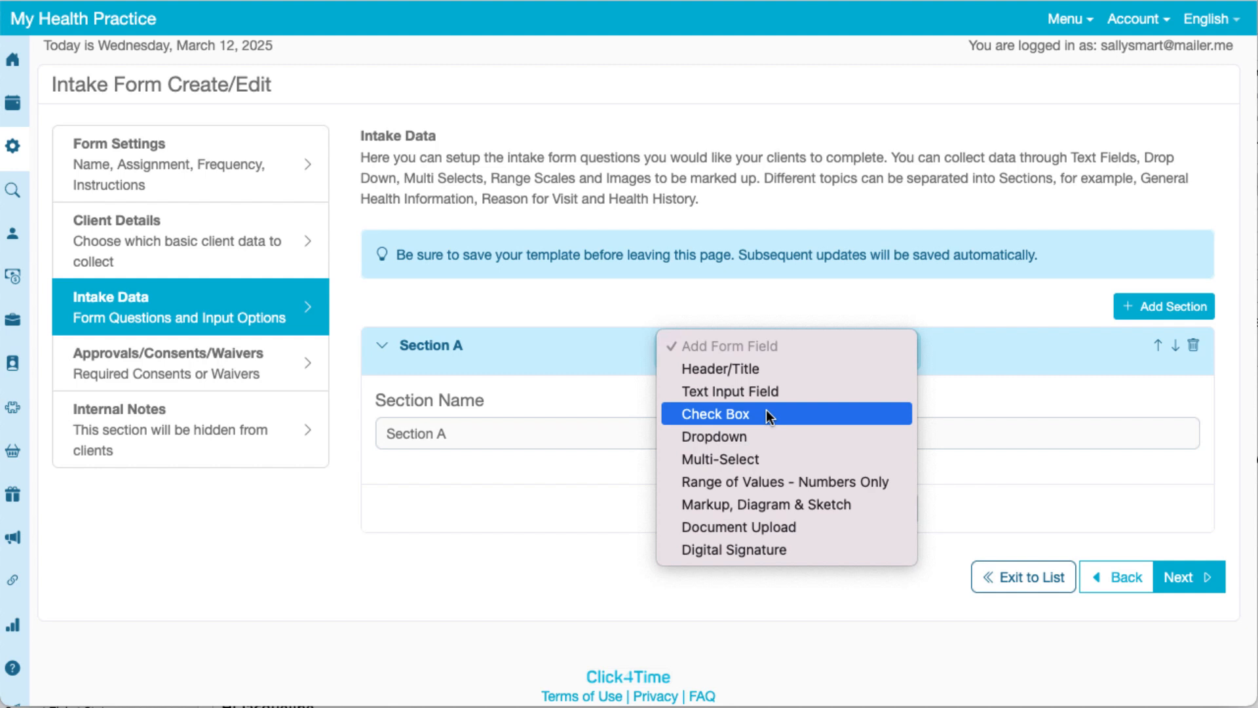
pyautogui.click(762, 392)
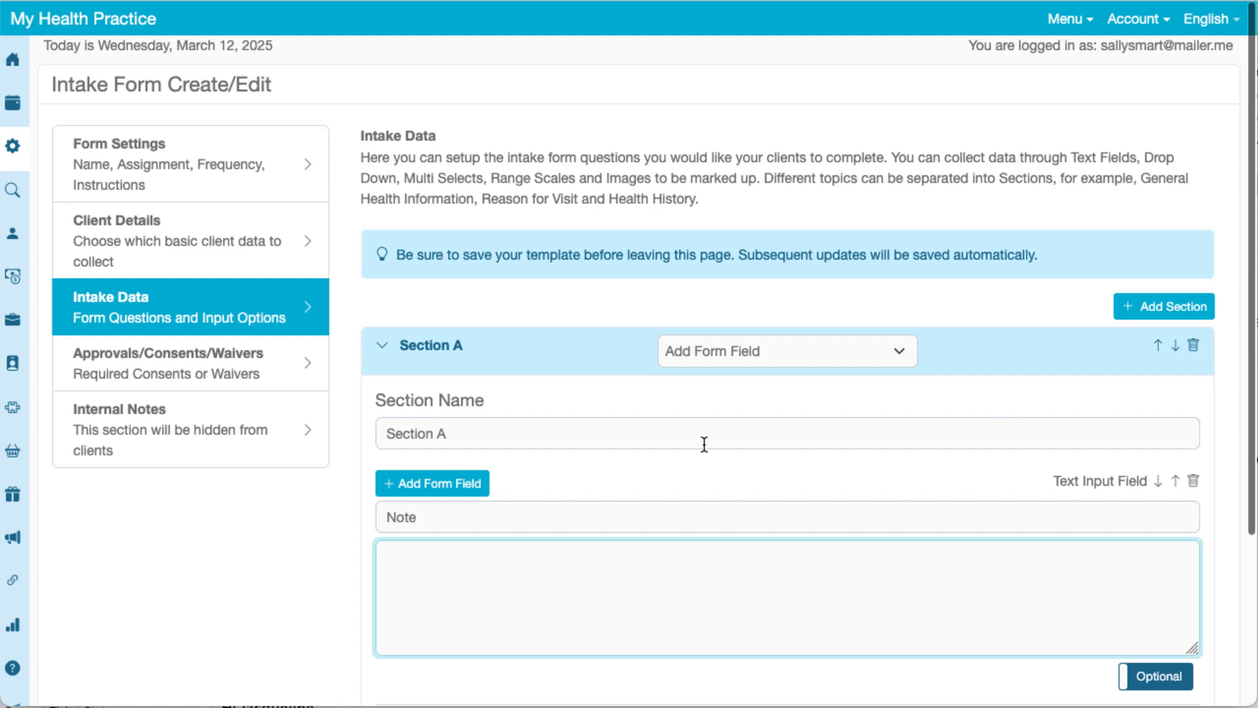
pyautogui.scroll(-2, 702, 443)
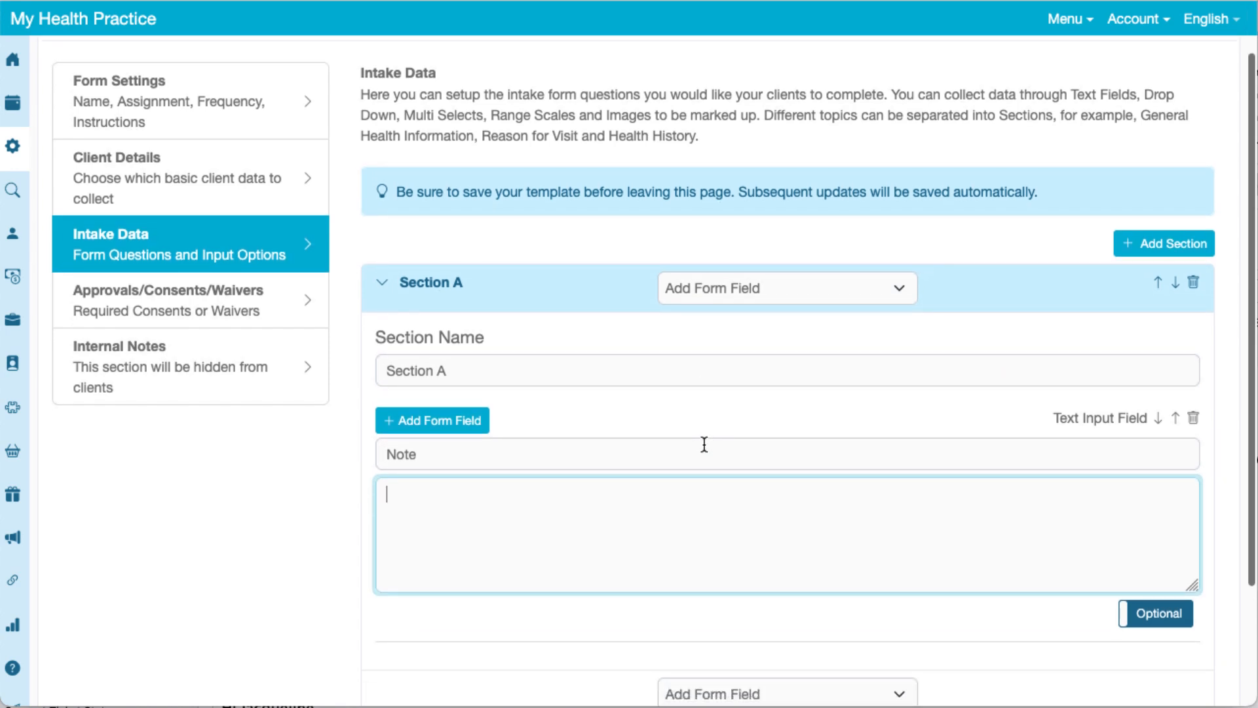
pyautogui.click(831, 298)
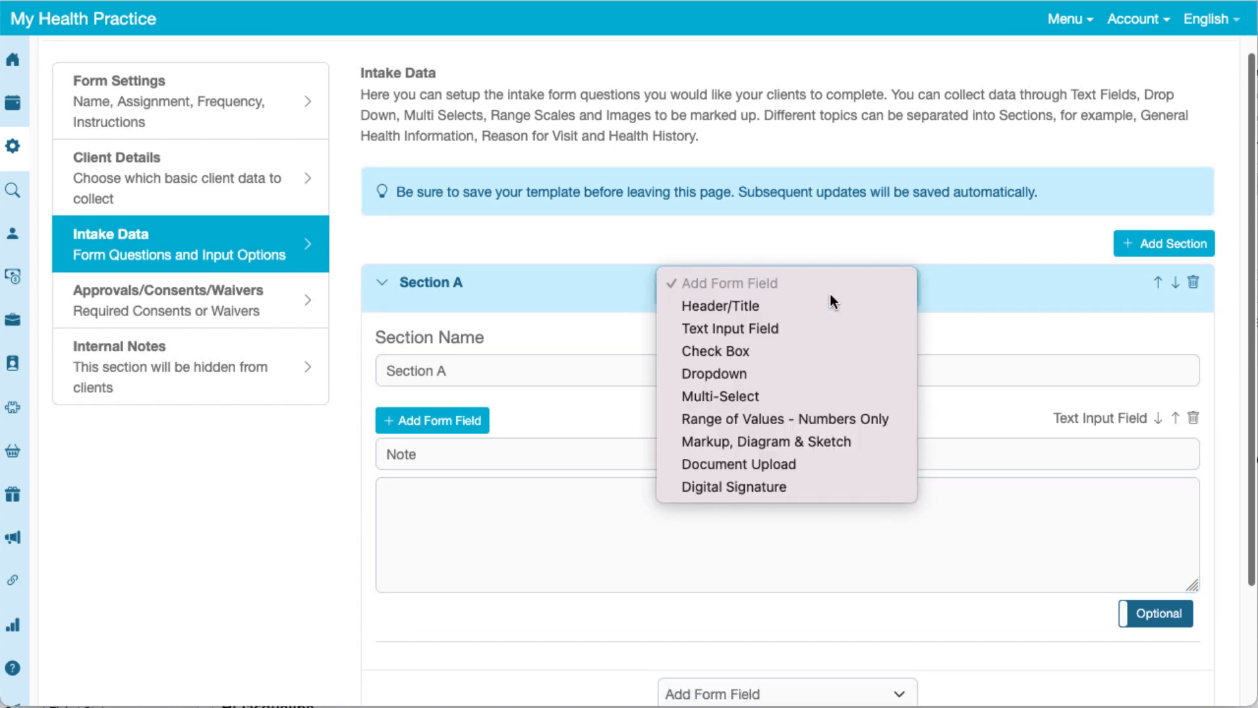
pyautogui.click(761, 305)
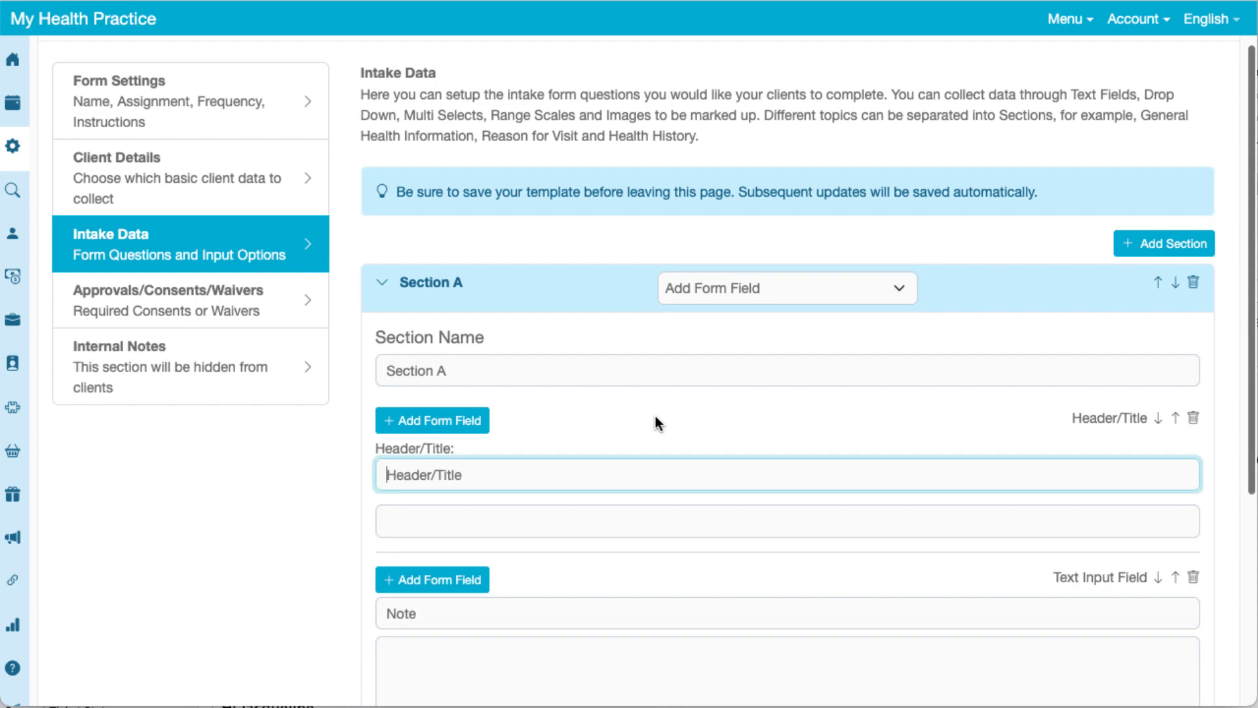
pyautogui.write('Header')
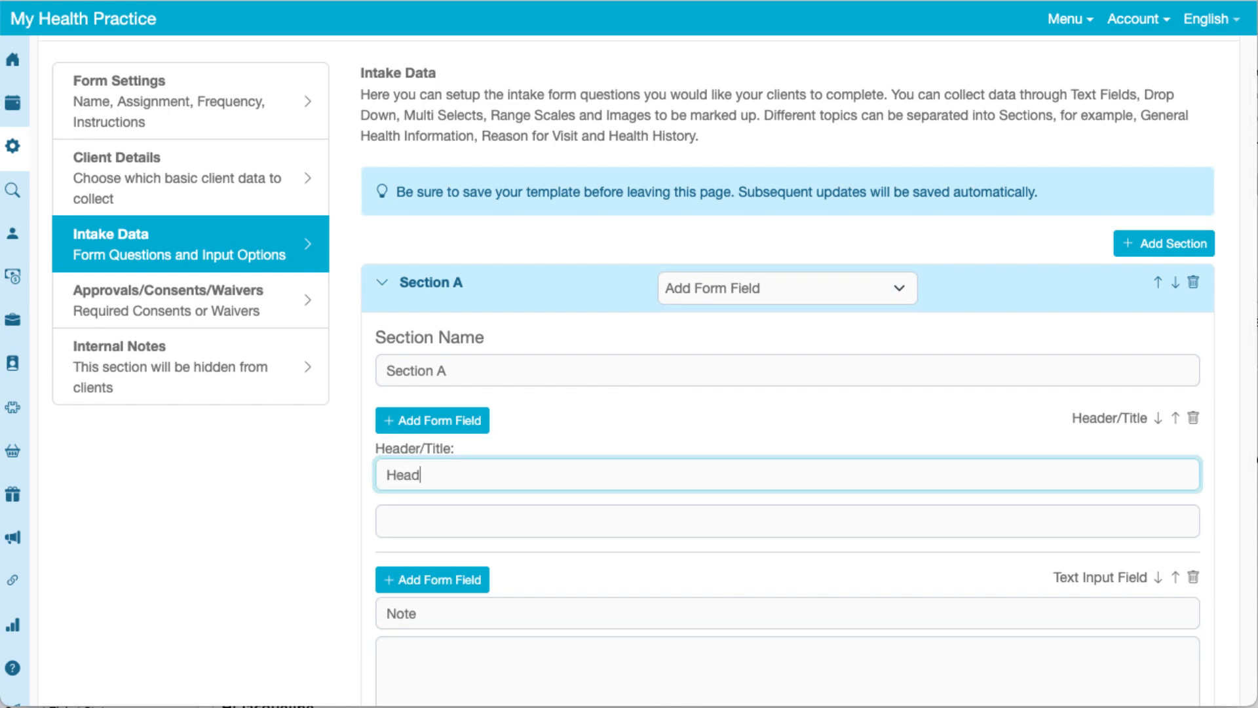
pyautogui.press('BackSpace')
pyautogui.write('er')
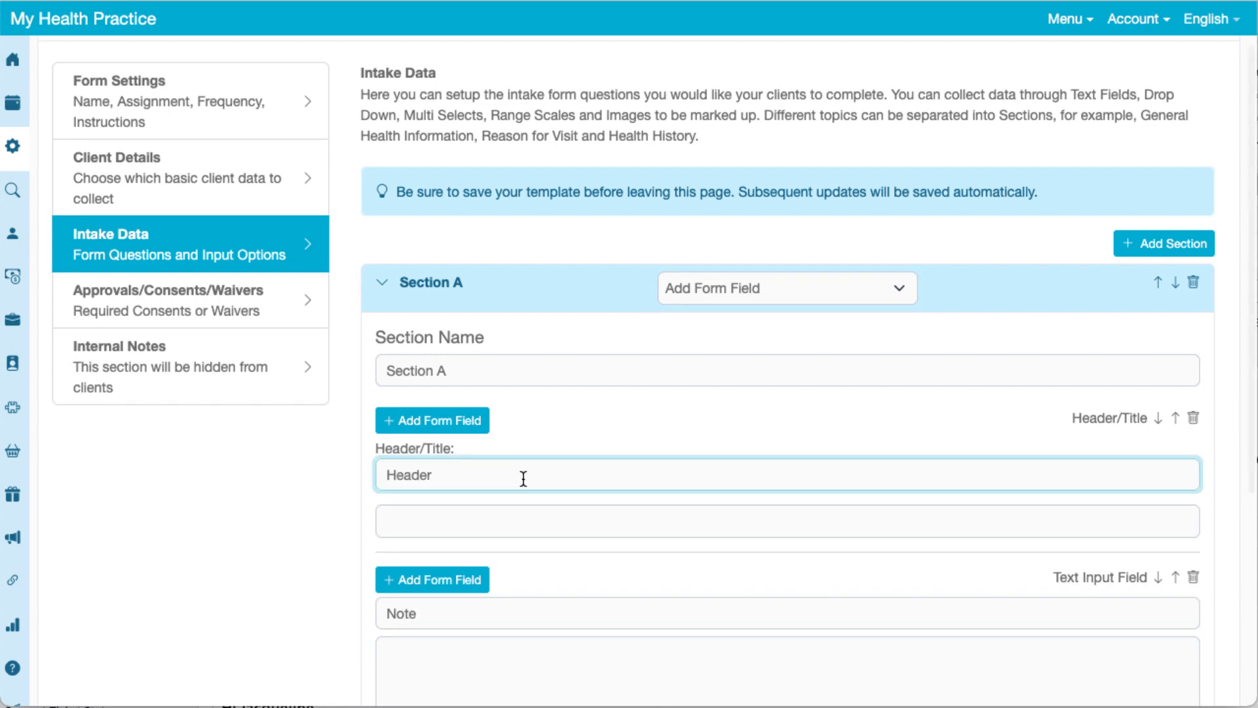
# Add a Check Box field below the Note field in Section A and name it "Title".
pyautogui.scroll(-3, 521, 477)
pyautogui.scroll(-1, 524, 478)
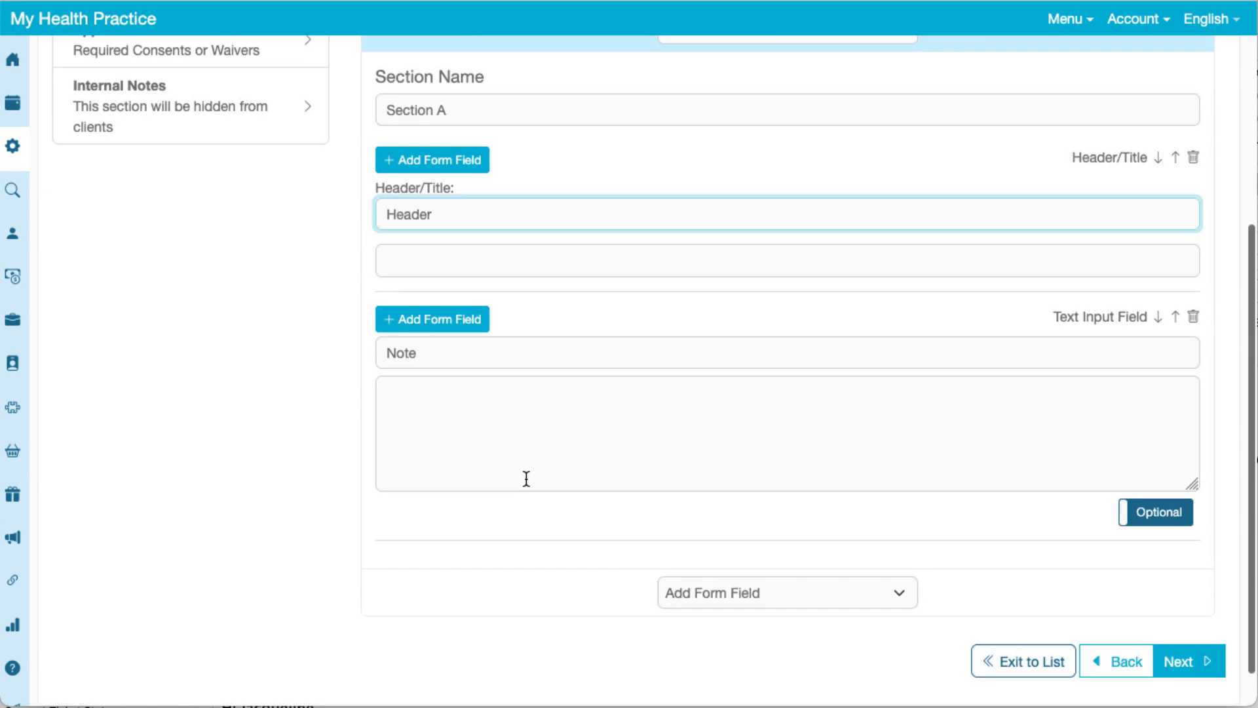
pyautogui.click(786, 593)
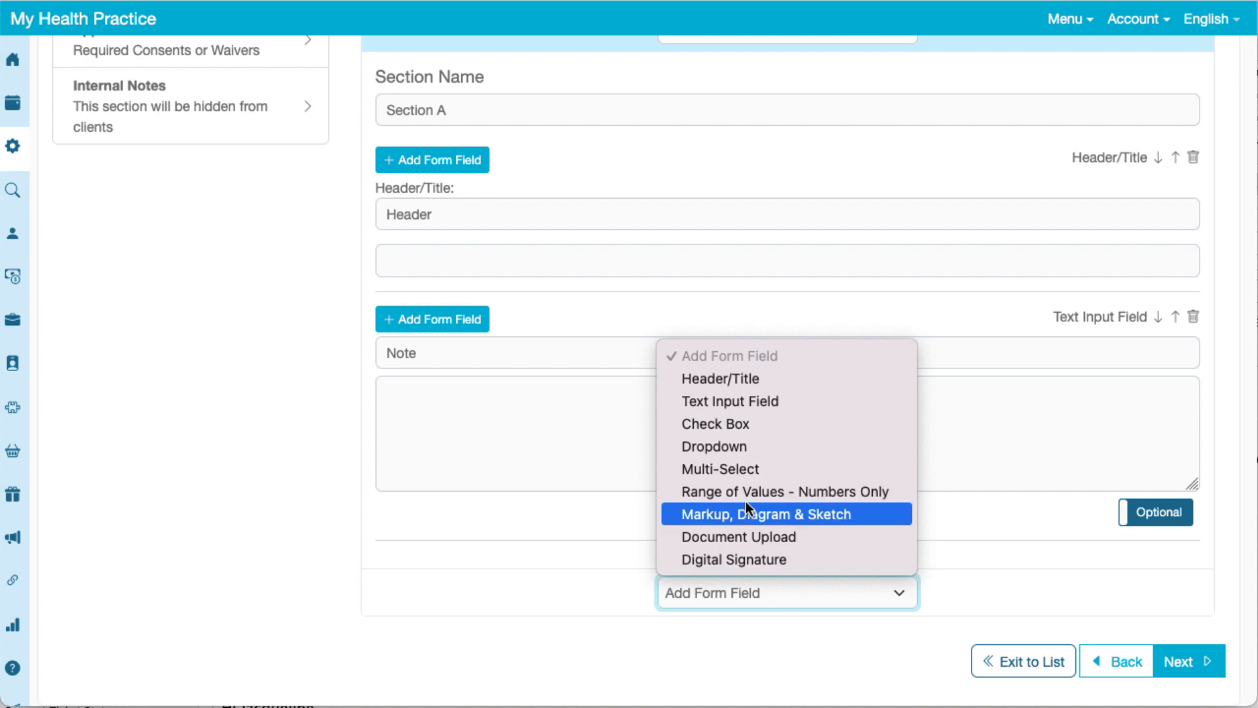
pyautogui.click(744, 426)
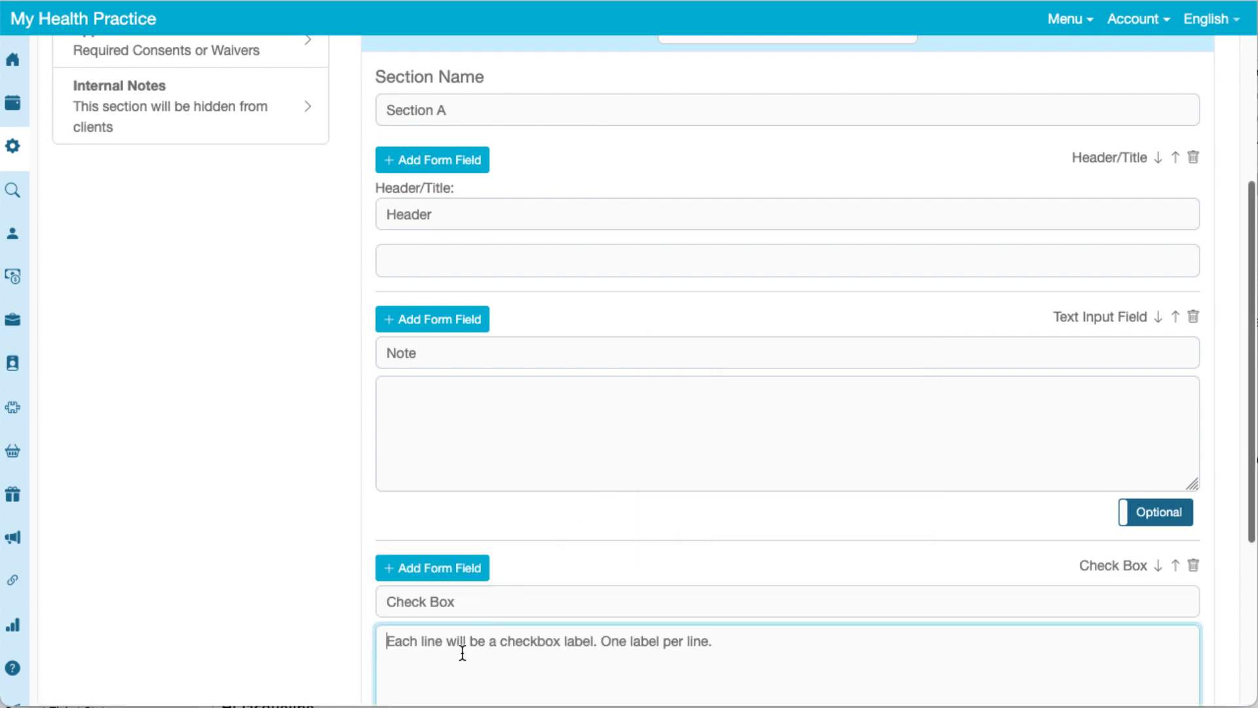
pyautogui.moveTo(467, 603); pyautogui.dragTo(365, 598)
pyautogui.write('Title')
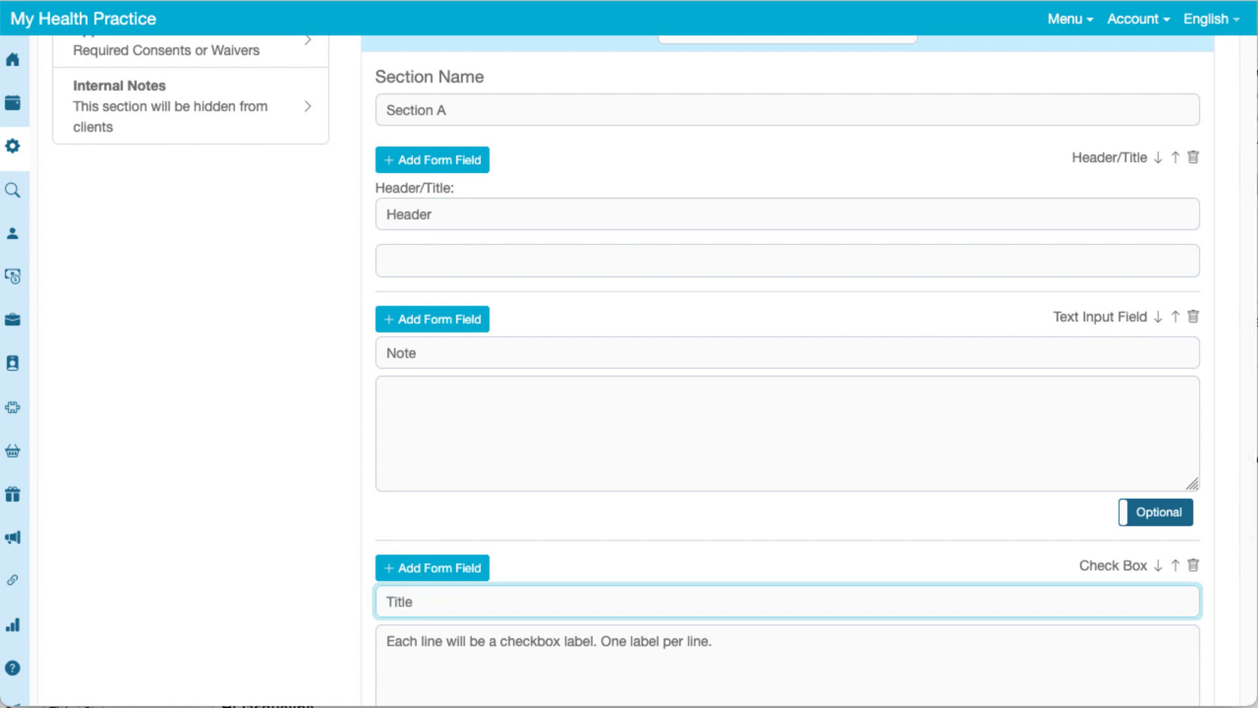
# Enter A, B, C and D on separate lines as the checkbox labels.
pyautogui.click(383, 643)
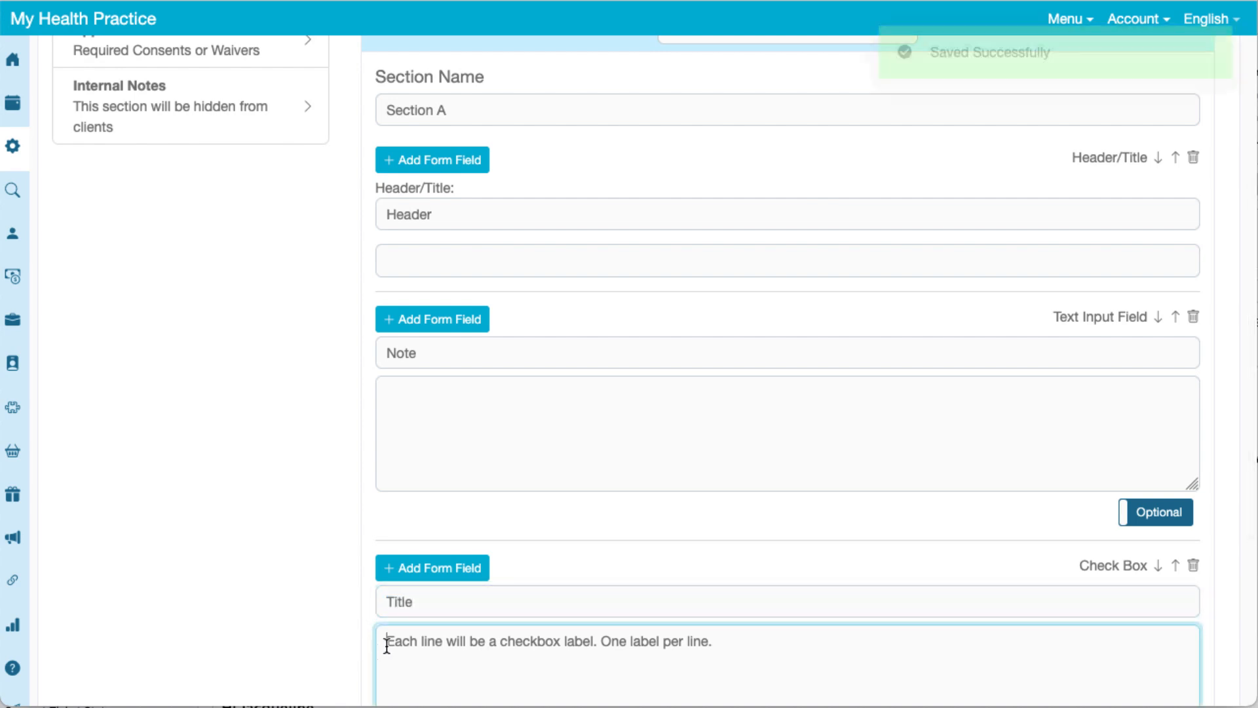
pyautogui.write('A')
pyautogui.press('Return')
pyautogui.write('B')
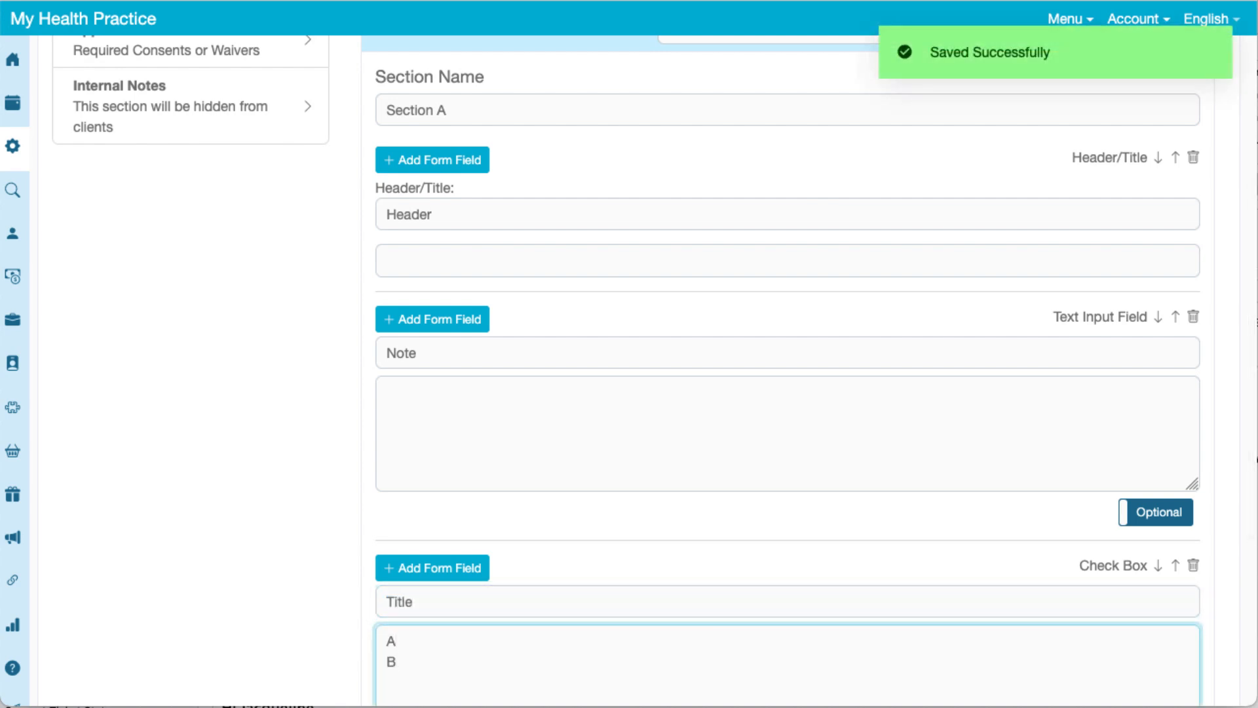
pyautogui.press('Return')
pyautogui.write('C')
pyautogui.press('Return')
pyautogui.write('D')
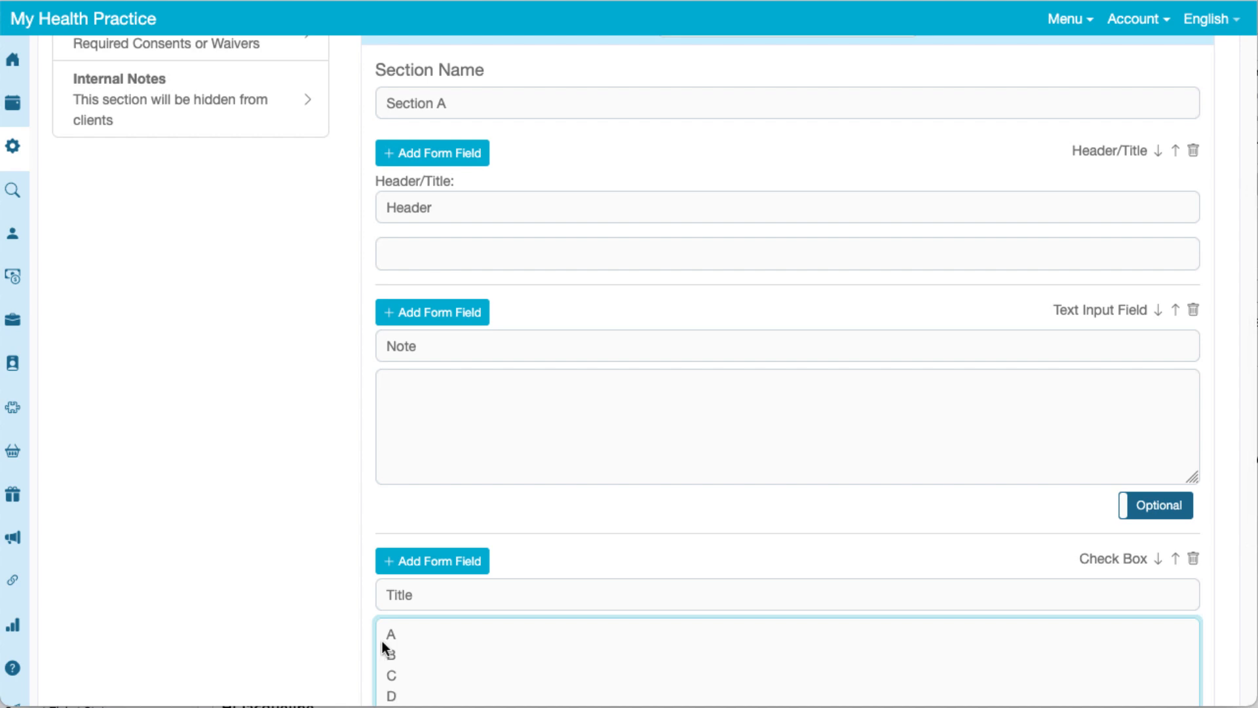
# Add a Markup, Diagram & Sketch field at the end of Section A and view its selectable images.
pyautogui.scroll(-1, 340, 514)
pyautogui.scroll(-4, 341, 513)
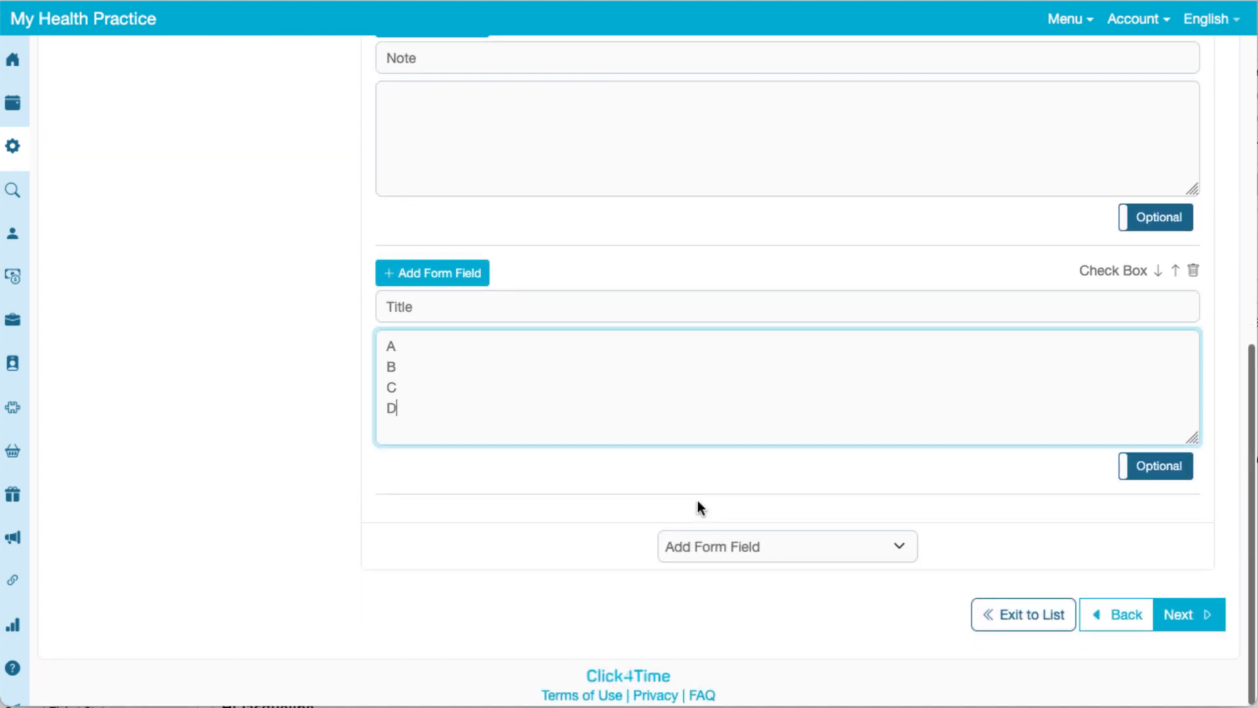
pyautogui.click(754, 547)
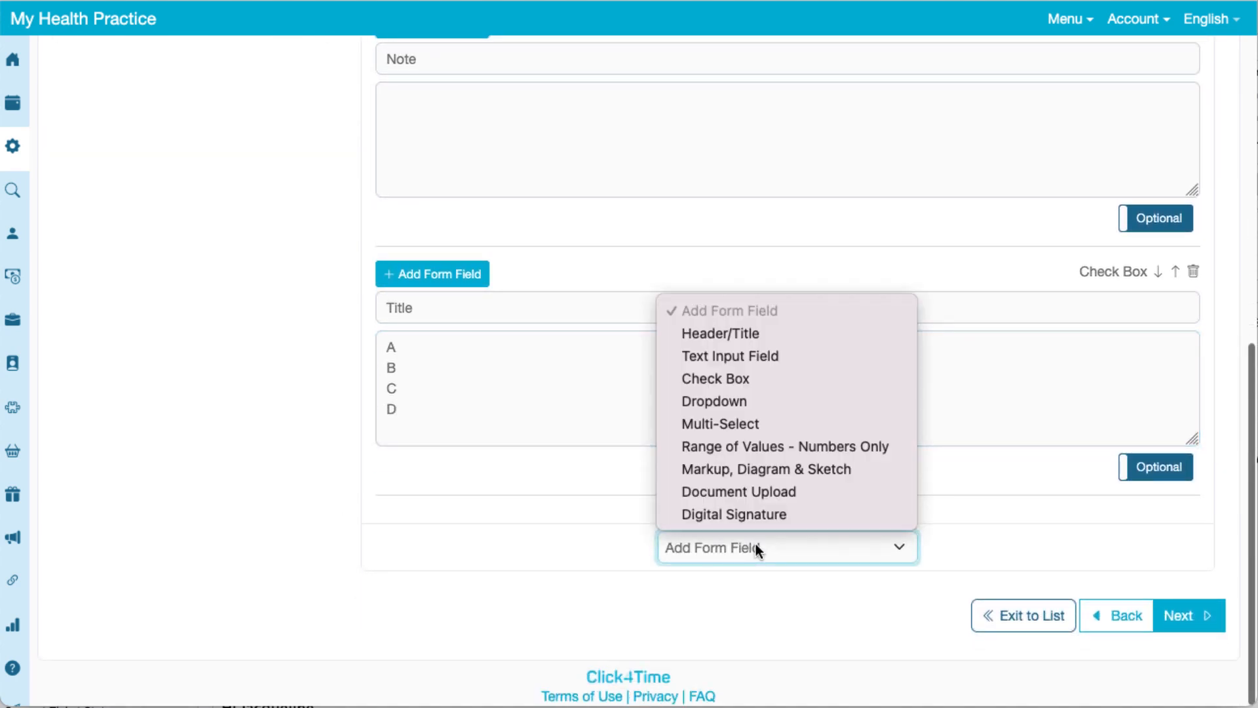
pyautogui.click(747, 468)
pyautogui.scroll(-6, 616, 472)
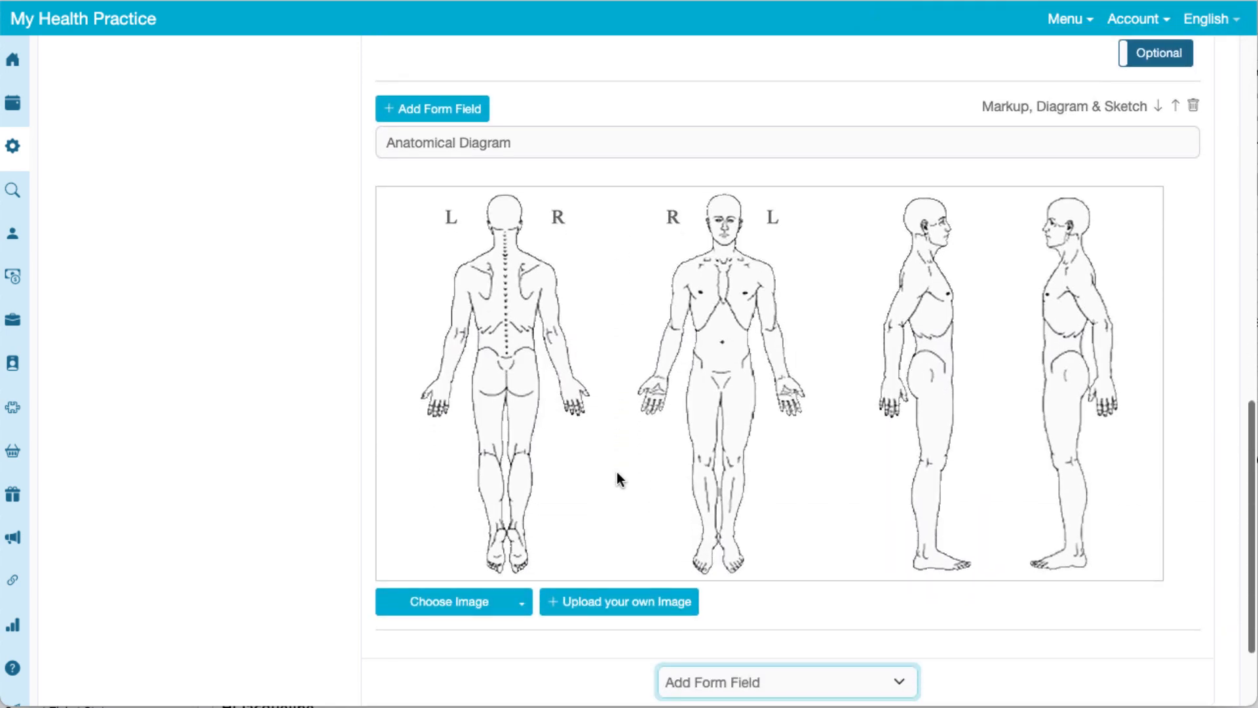
pyautogui.click(506, 600)
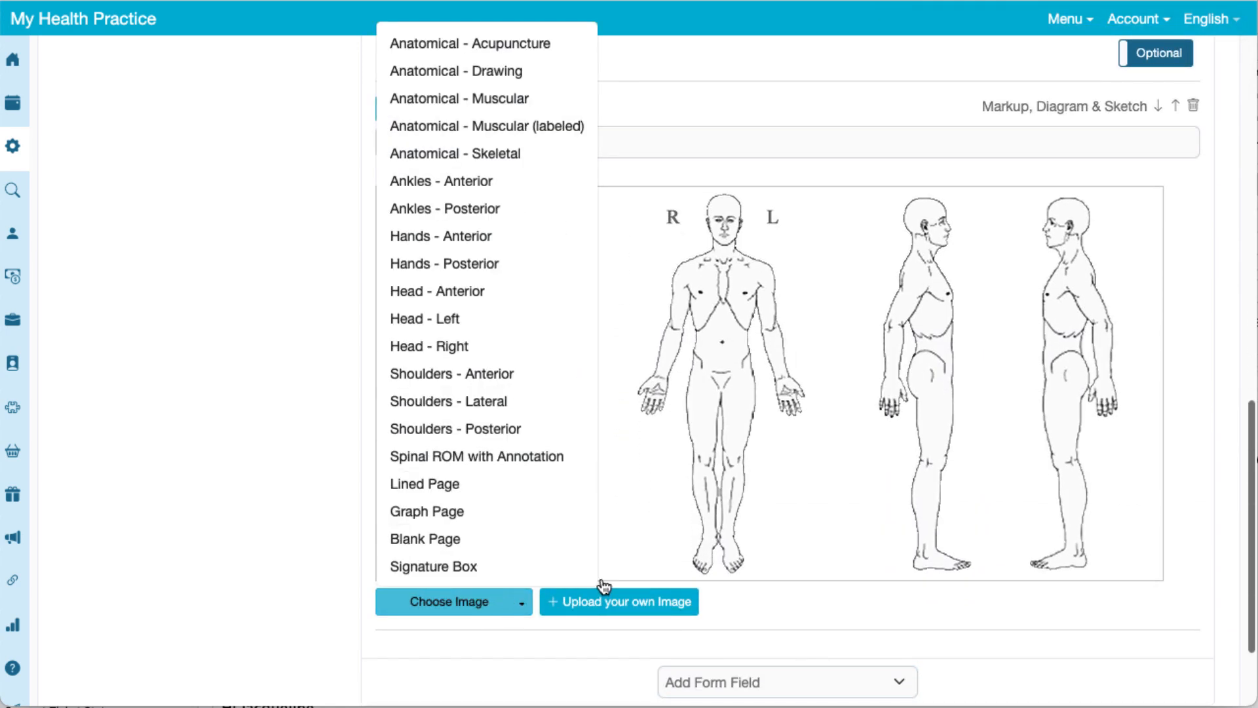
pyautogui.click(740, 614)
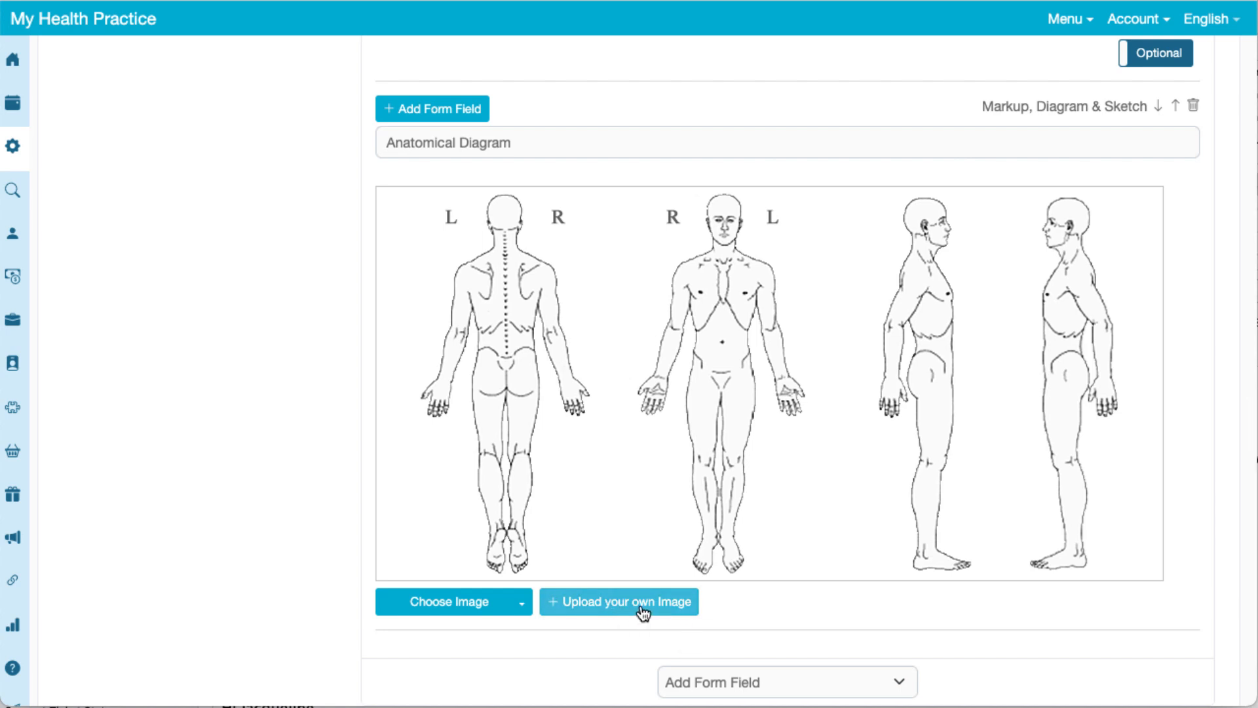
# Add a Document Upload field and a Digital Signature field at the end of Section A.
pyautogui.scroll(-3, 749, 601)
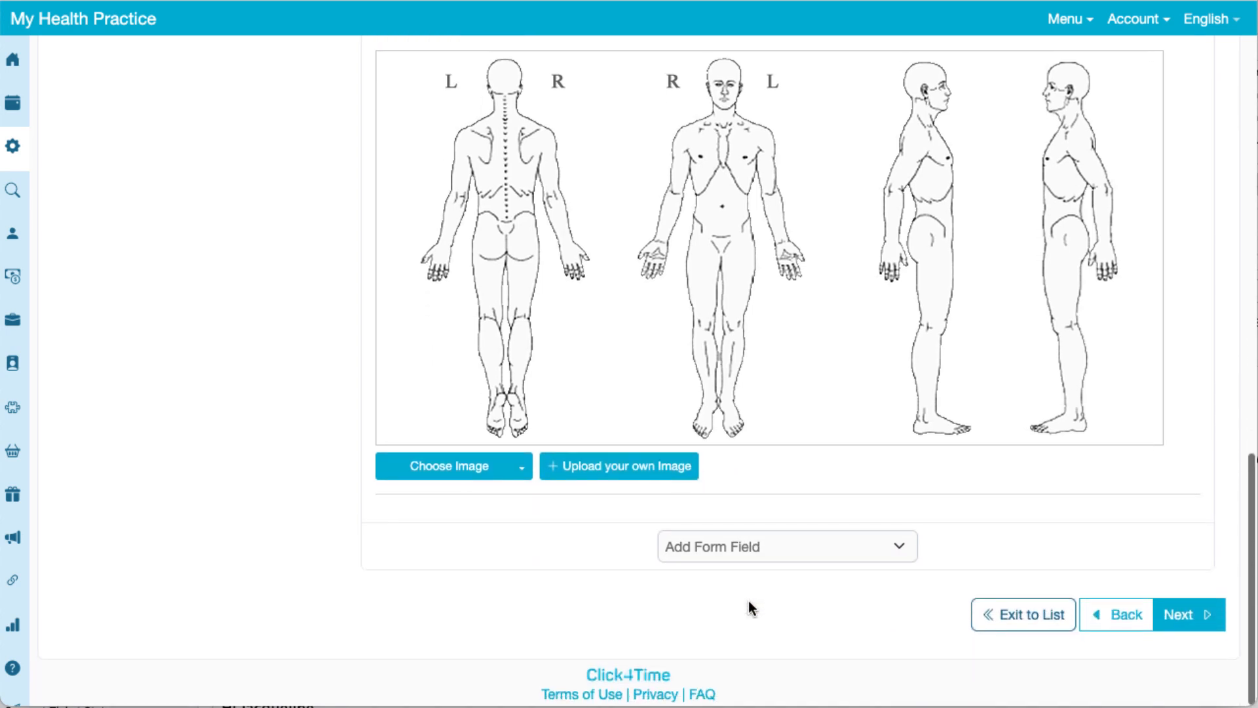
pyautogui.click(781, 548)
pyautogui.click(768, 492)
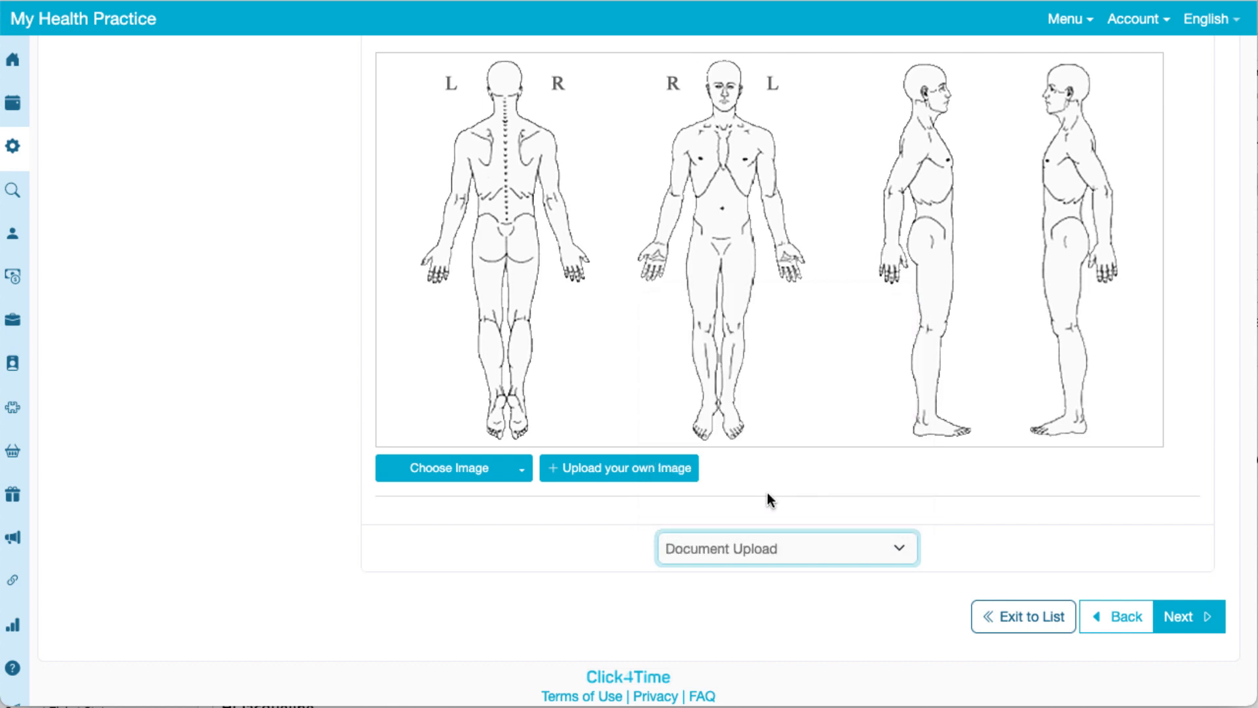
pyautogui.scroll(-2, 634, 538)
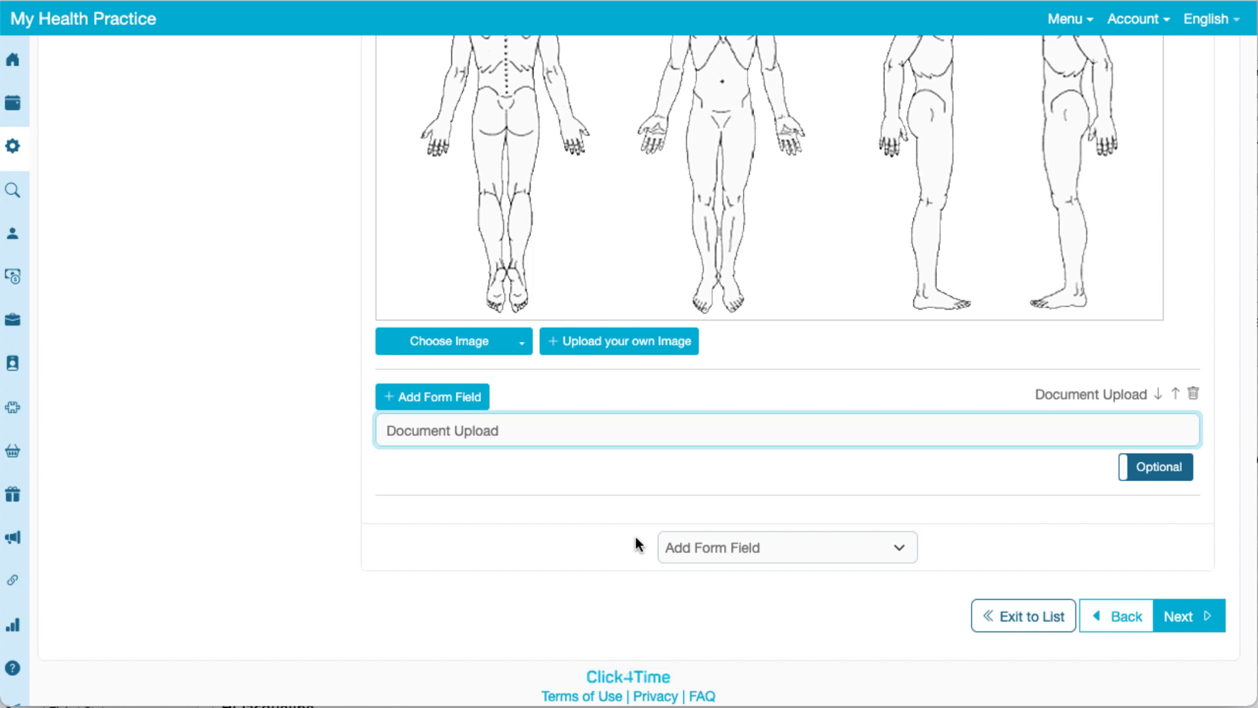
pyautogui.click(779, 549)
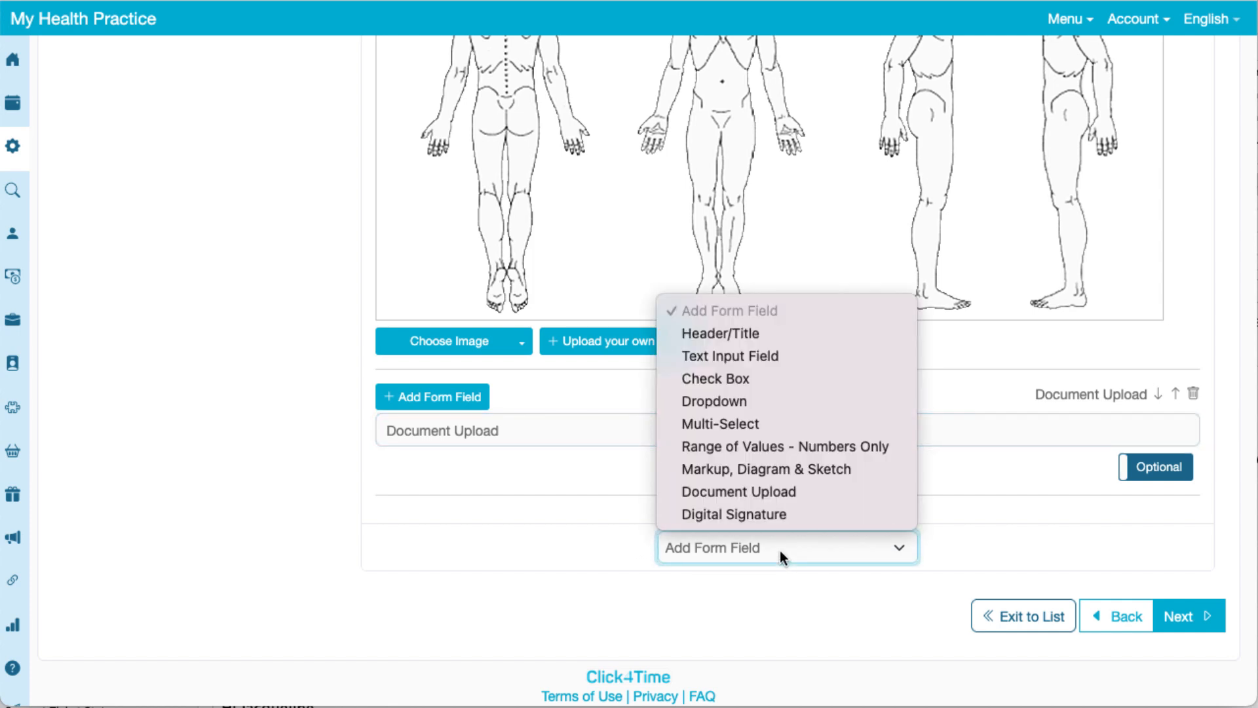
pyautogui.click(750, 517)
pyautogui.scroll(-2, 732, 516)
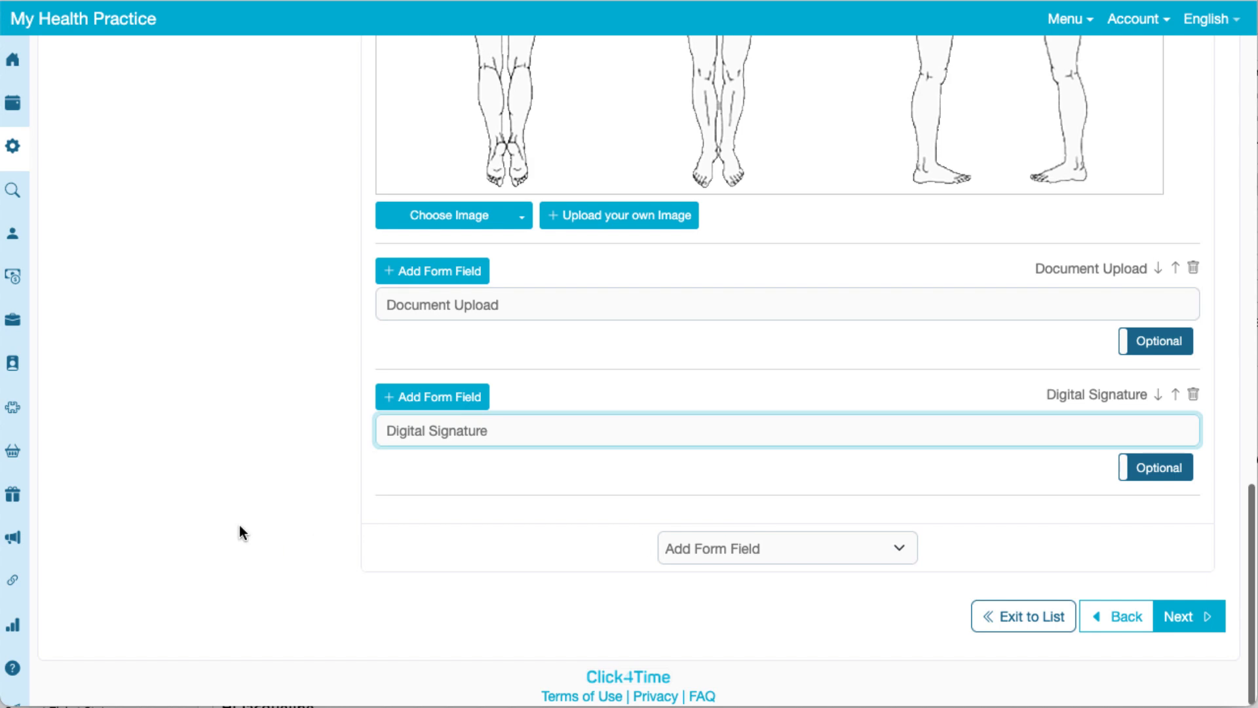
# Add a policy under Approvals/Consents/Waivers and name it "Cancellation Policy".
pyautogui.scroll(1, 239, 526)
pyautogui.scroll(15, 239, 526)
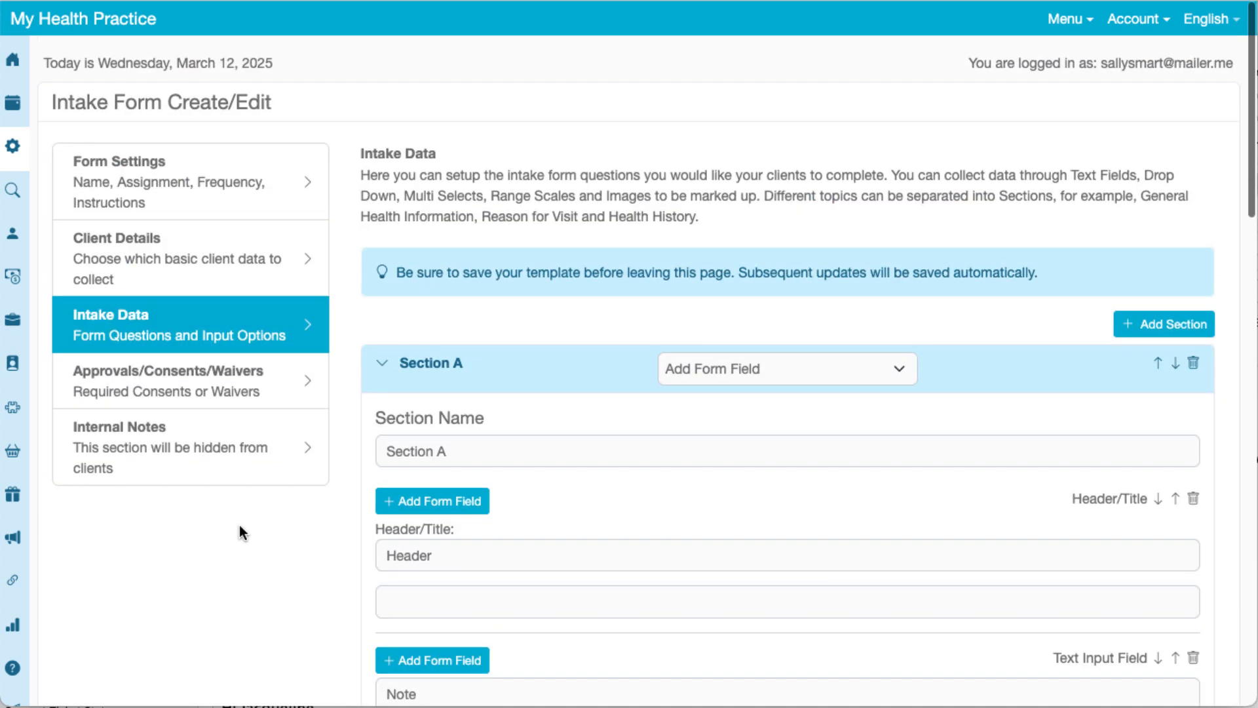
pyautogui.scroll(-1, 241, 531)
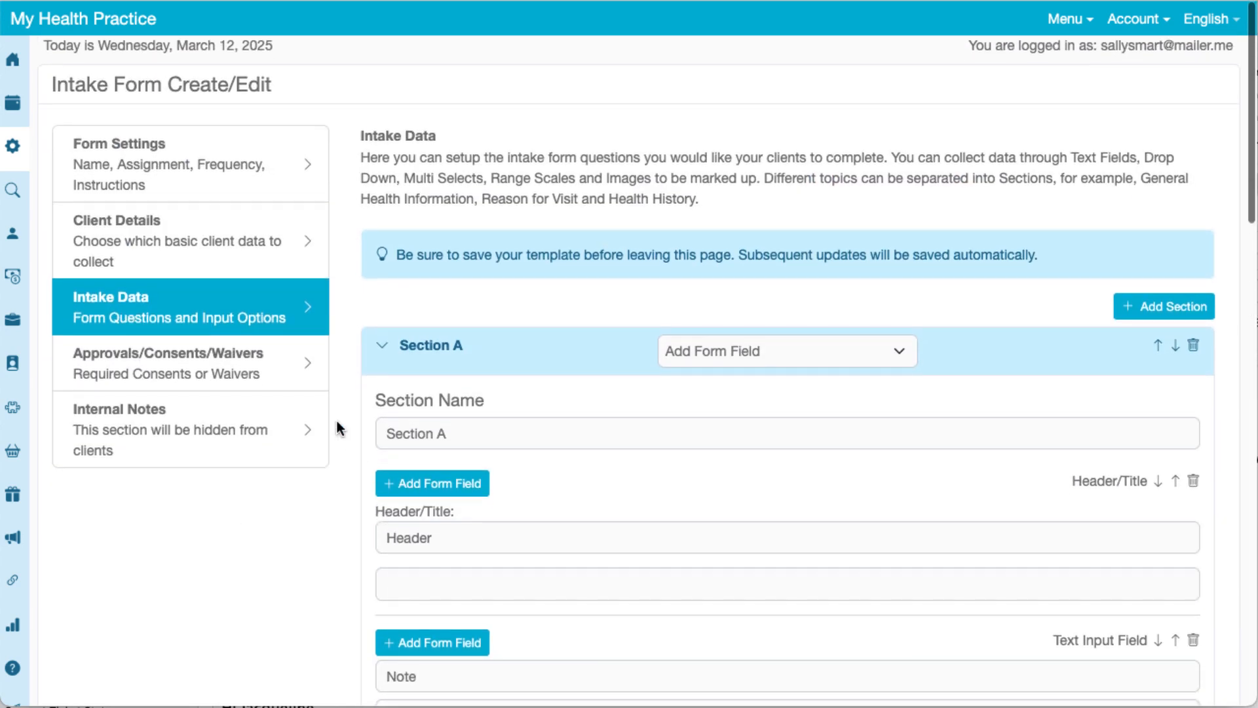
pyautogui.click(228, 374)
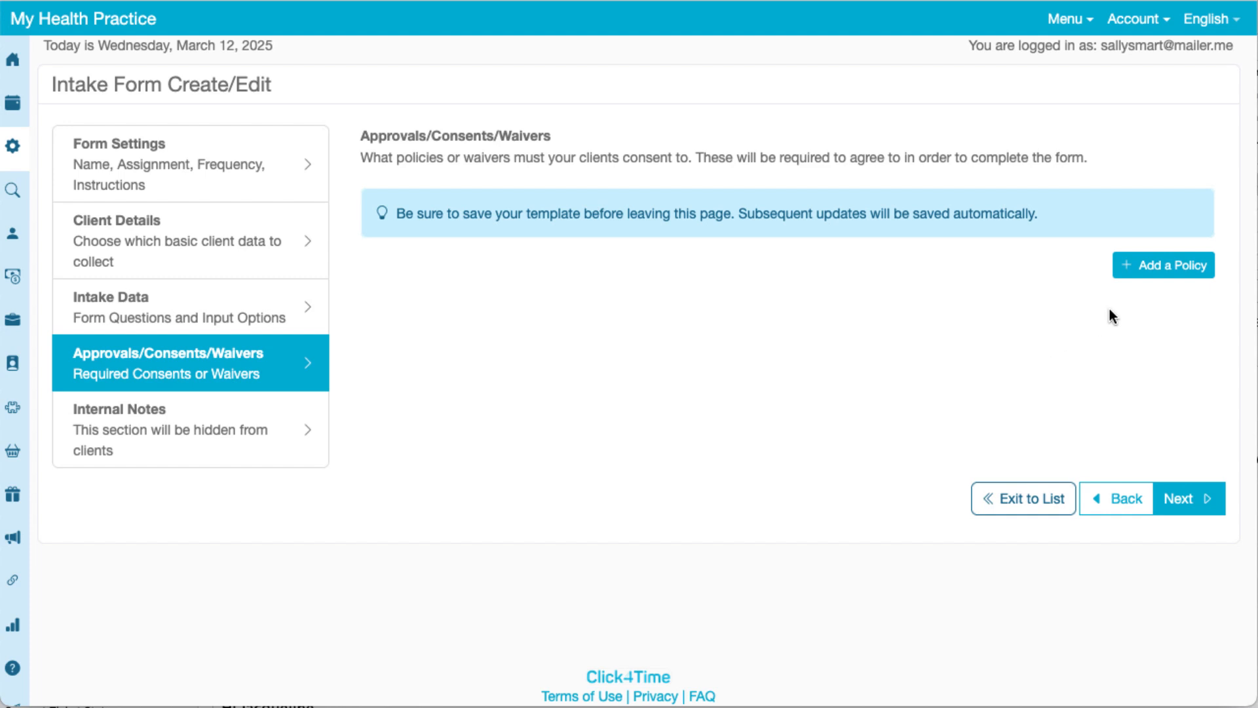
pyautogui.click(1143, 268)
pyautogui.click(490, 380)
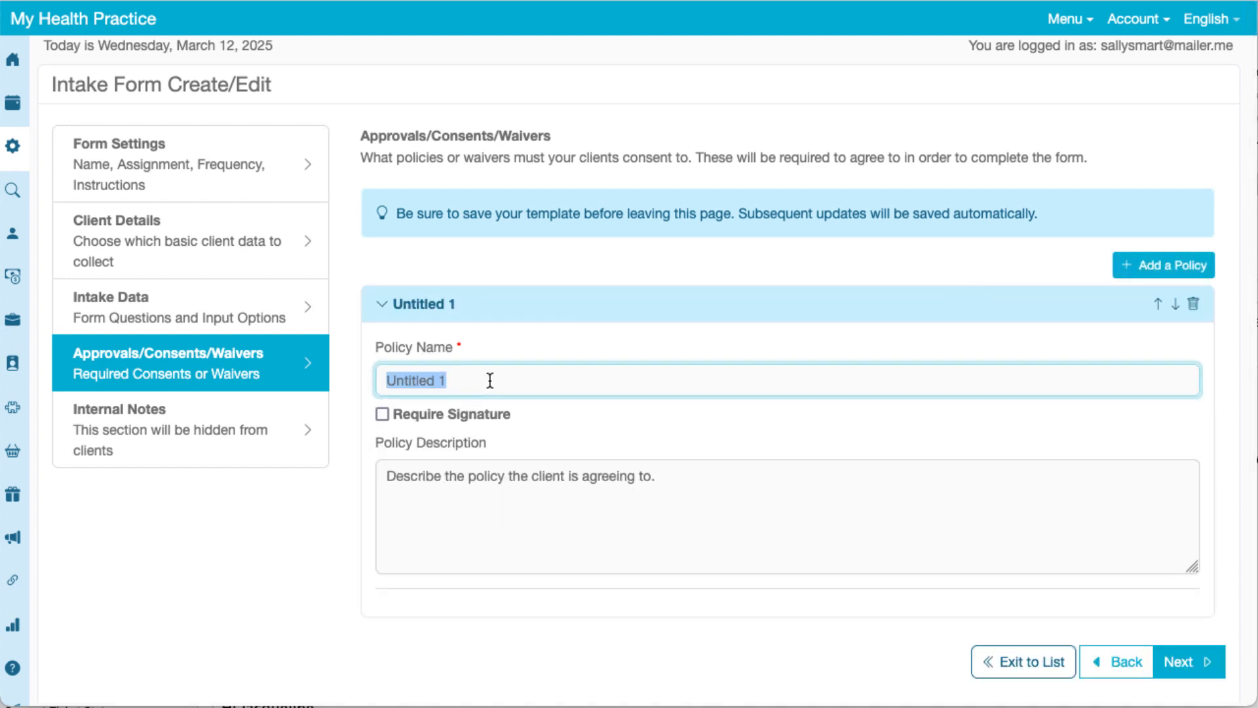
pyautogui.write('Cancellatio')
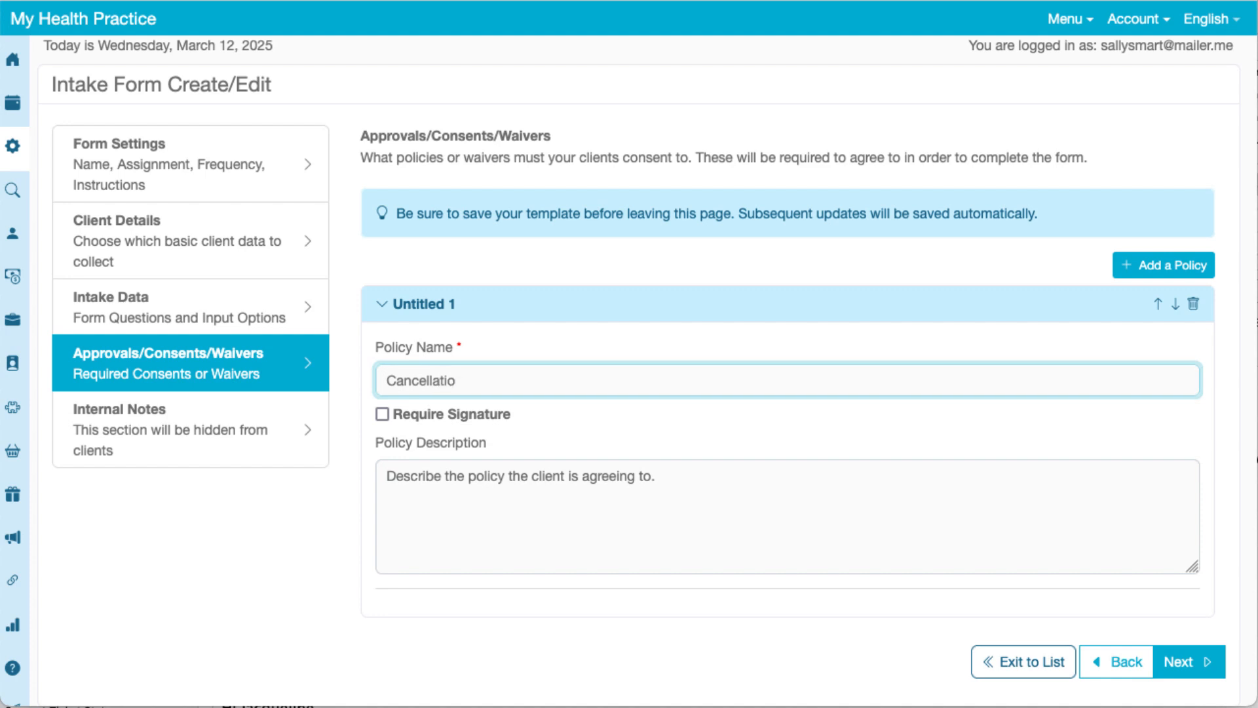
pyautogui.write('n Policy')
pyautogui.click(592, 415)
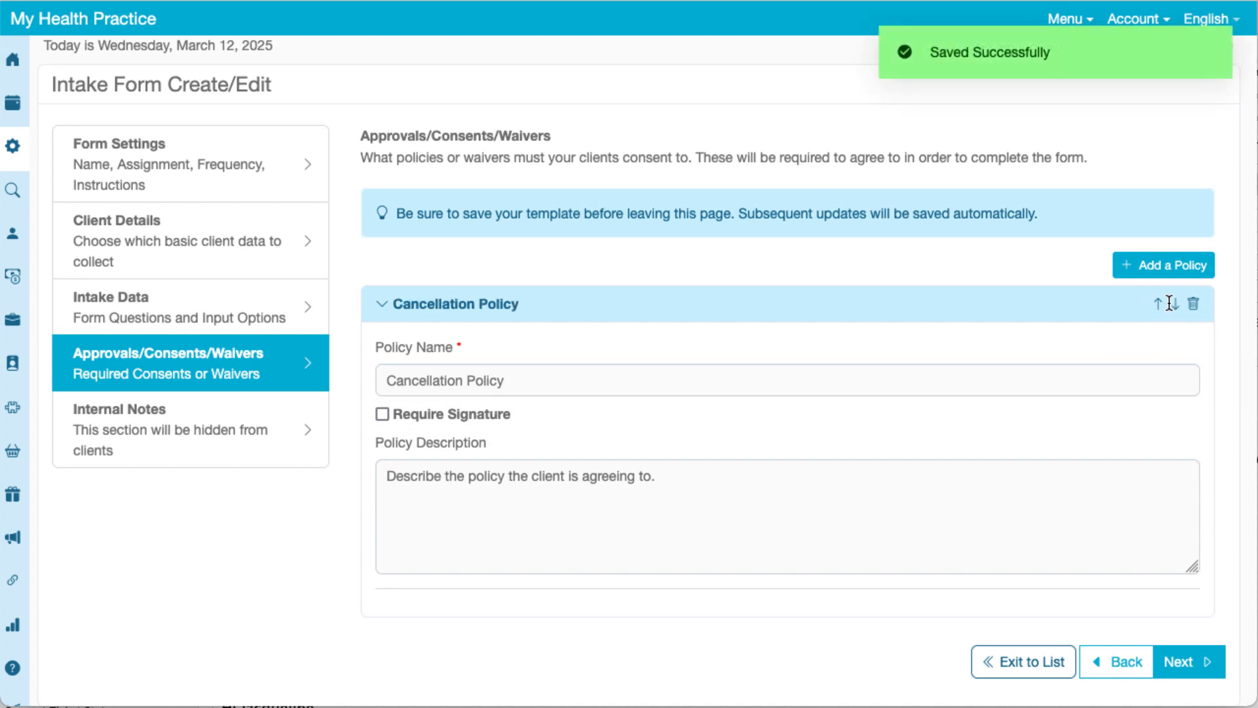
# Require a signature for the Cancellation Policy and enter "Policy text" as its description.
pyautogui.click(383, 414)
pyautogui.click(410, 478)
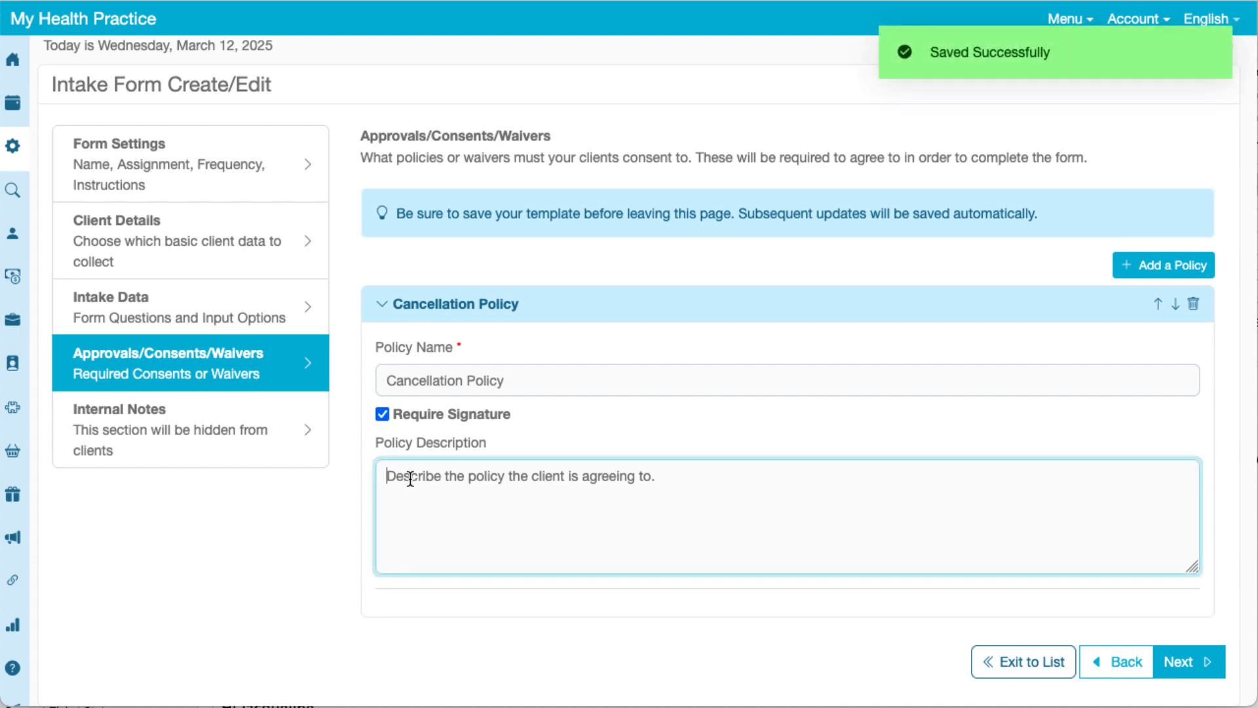
pyautogui.write('Po')
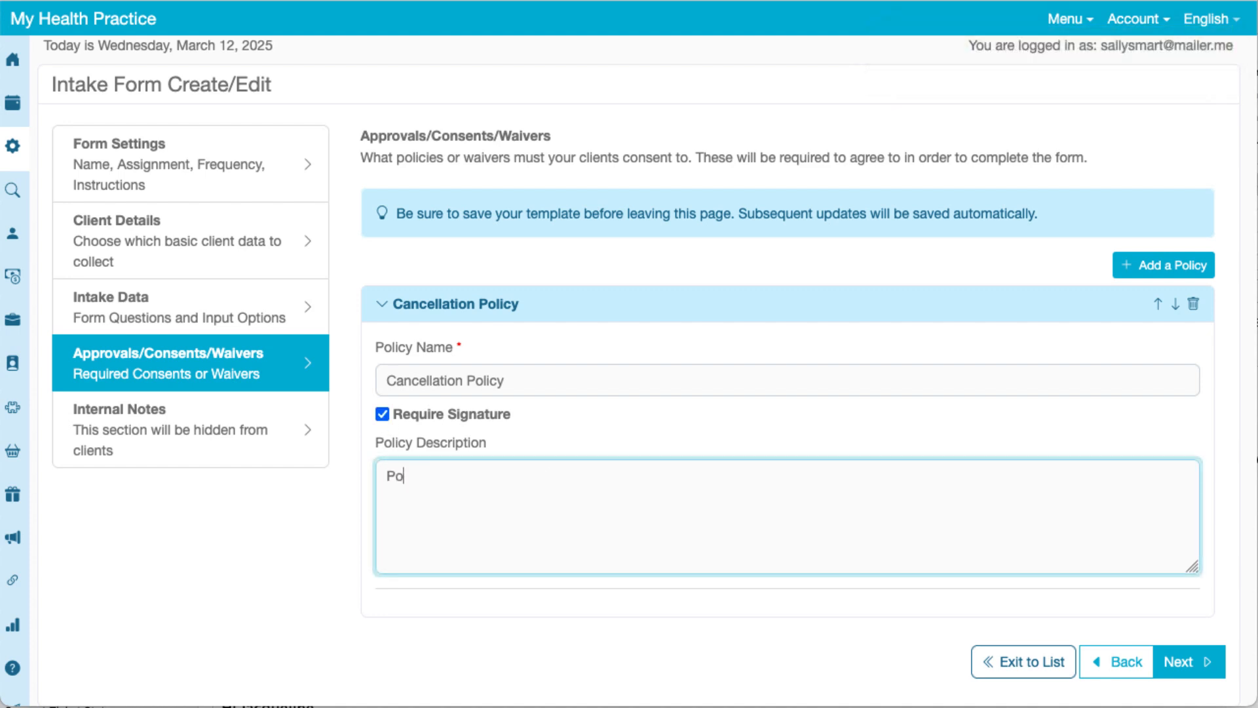
pyautogui.write('licy tes')
pyautogui.press('BackSpace')
pyautogui.write('xt')
# Add a staff-only section named "Internal Notes" under Internal Notes and save the form template.
pyautogui.click(257, 459)
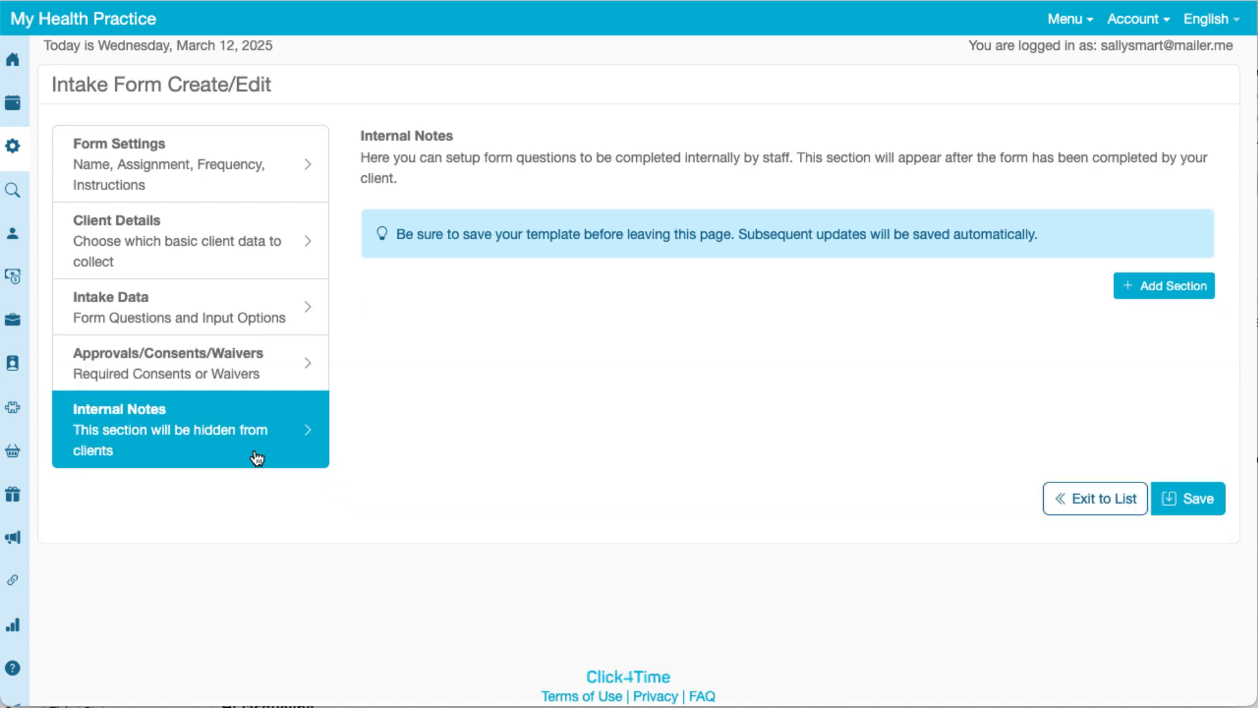
pyautogui.click(1147, 295)
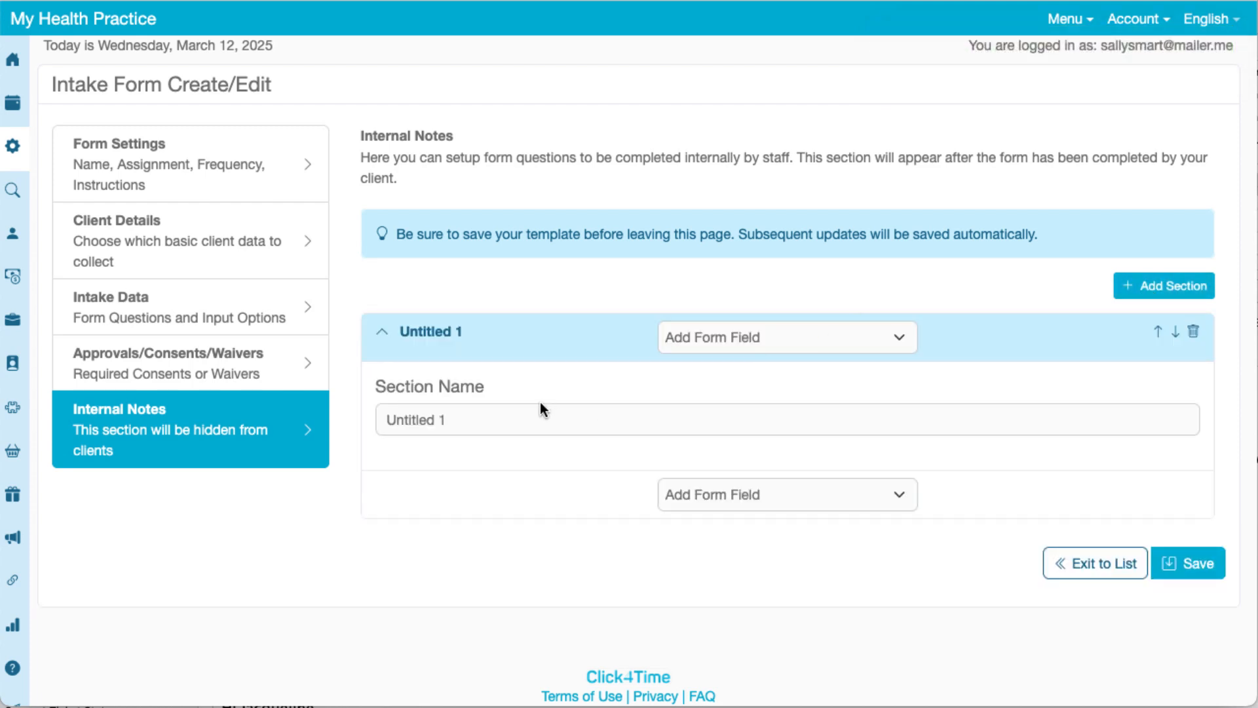
pyautogui.click(495, 417)
pyautogui.tripleClick(494, 417)
pyautogui.write('Int')
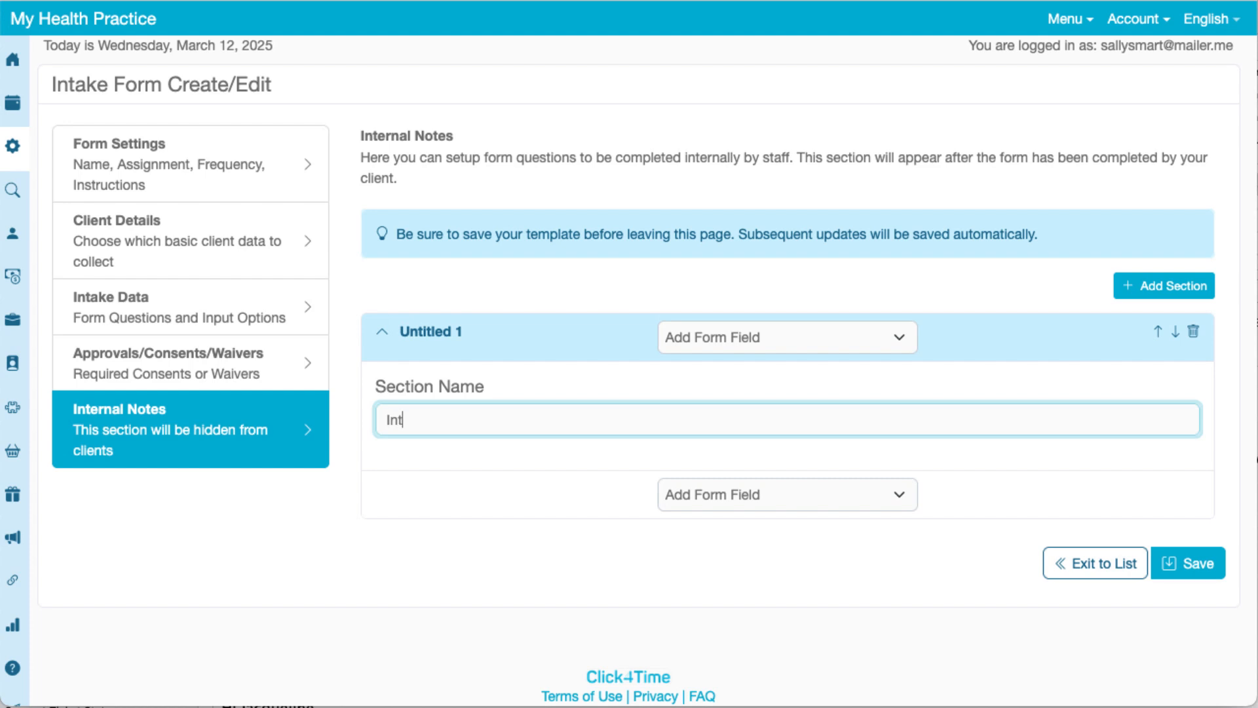
pyautogui.write('ernal Notes')
pyautogui.click(512, 453)
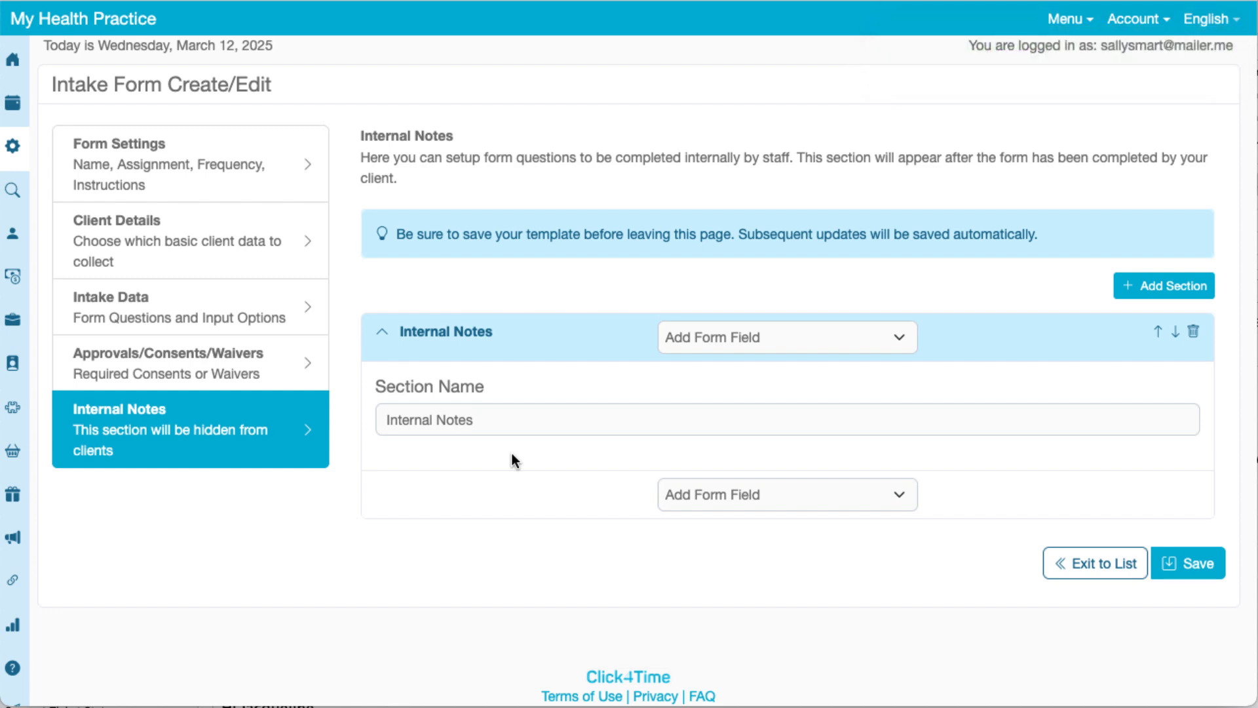
pyautogui.click(1187, 556)
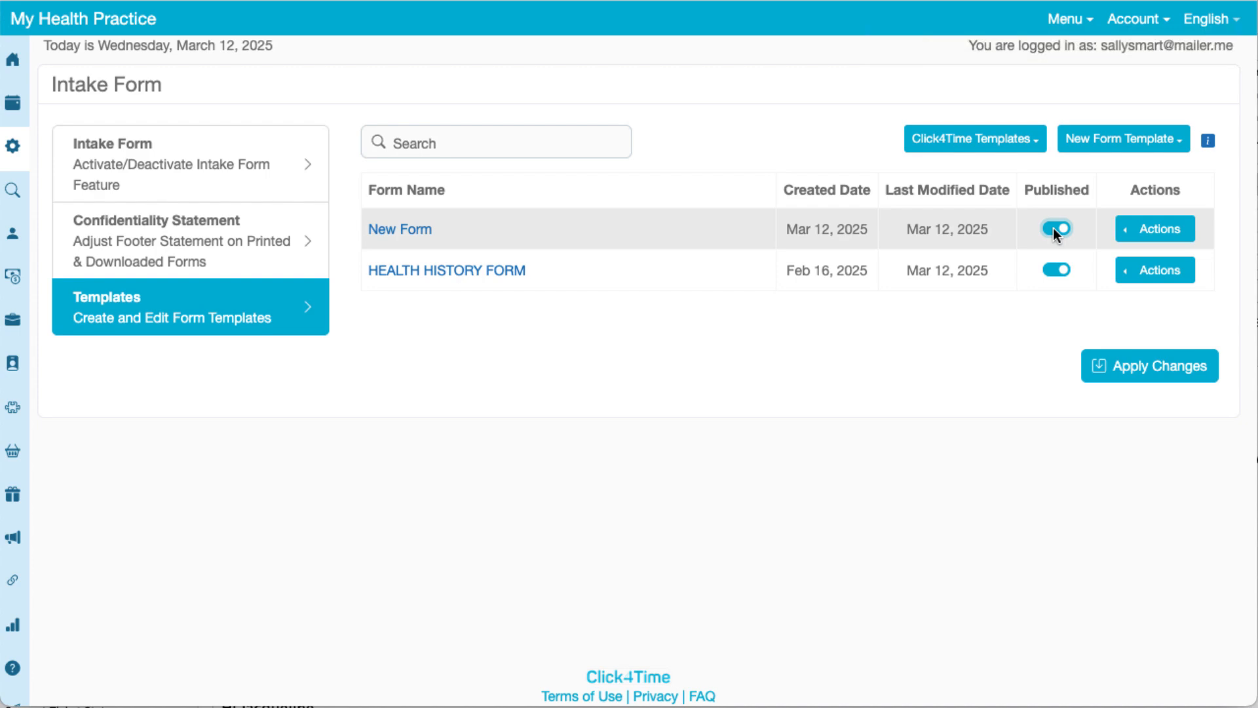
# Preview the New Form template, look through its fields from start to end, and return to the template list.
pyautogui.click(1134, 235)
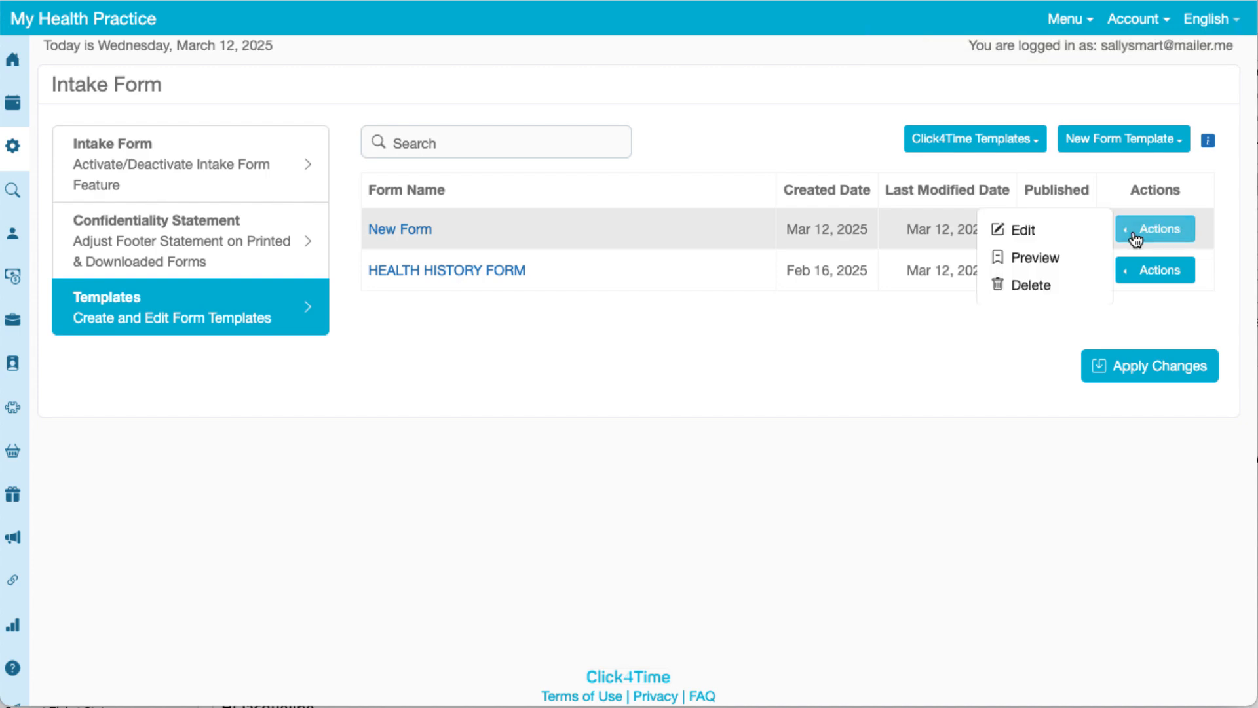
pyautogui.click(1068, 251)
pyautogui.scroll(-10, 779, 194)
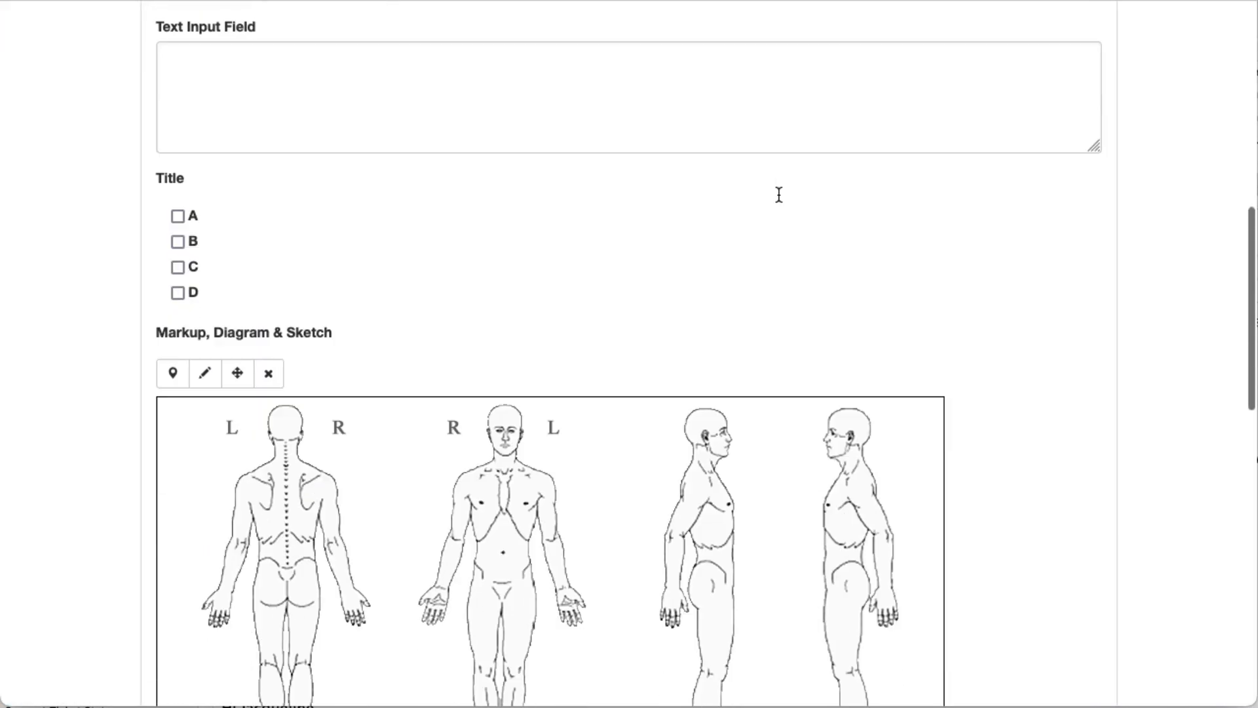
pyautogui.scroll(-13, 778, 195)
pyautogui.scroll(15, 778, 194)
pyautogui.click(414, 3)
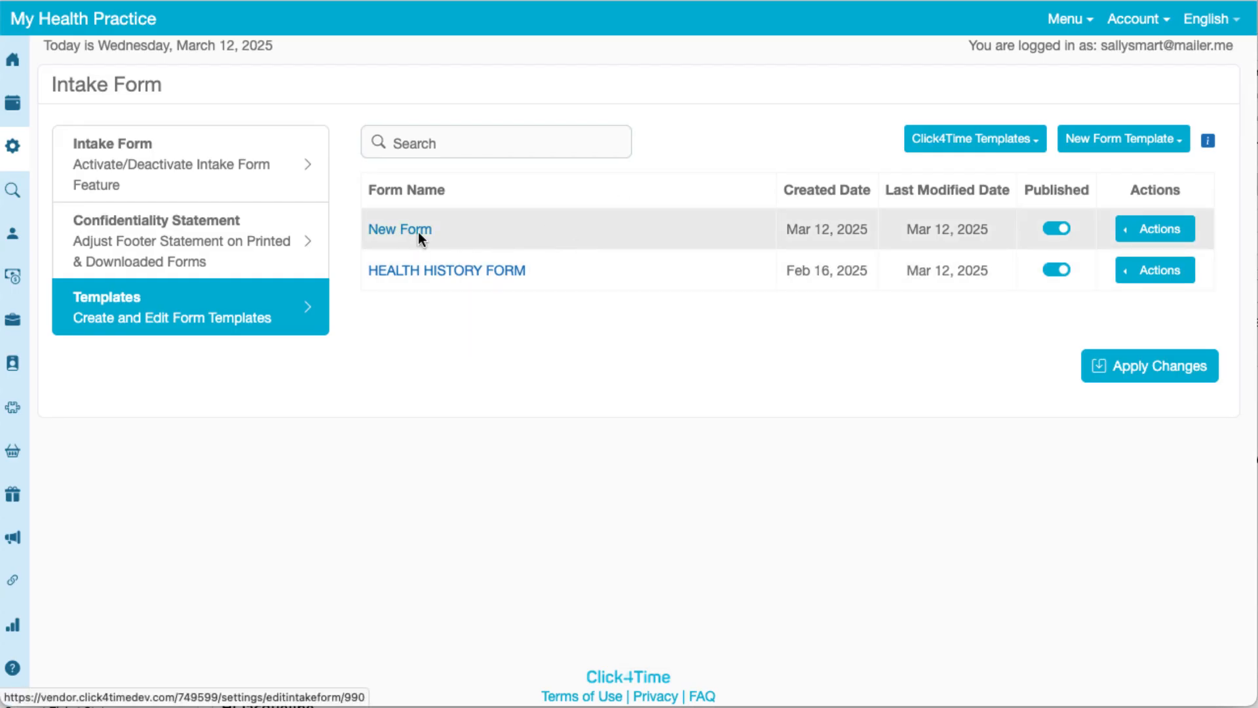
pyautogui.click(1128, 234)
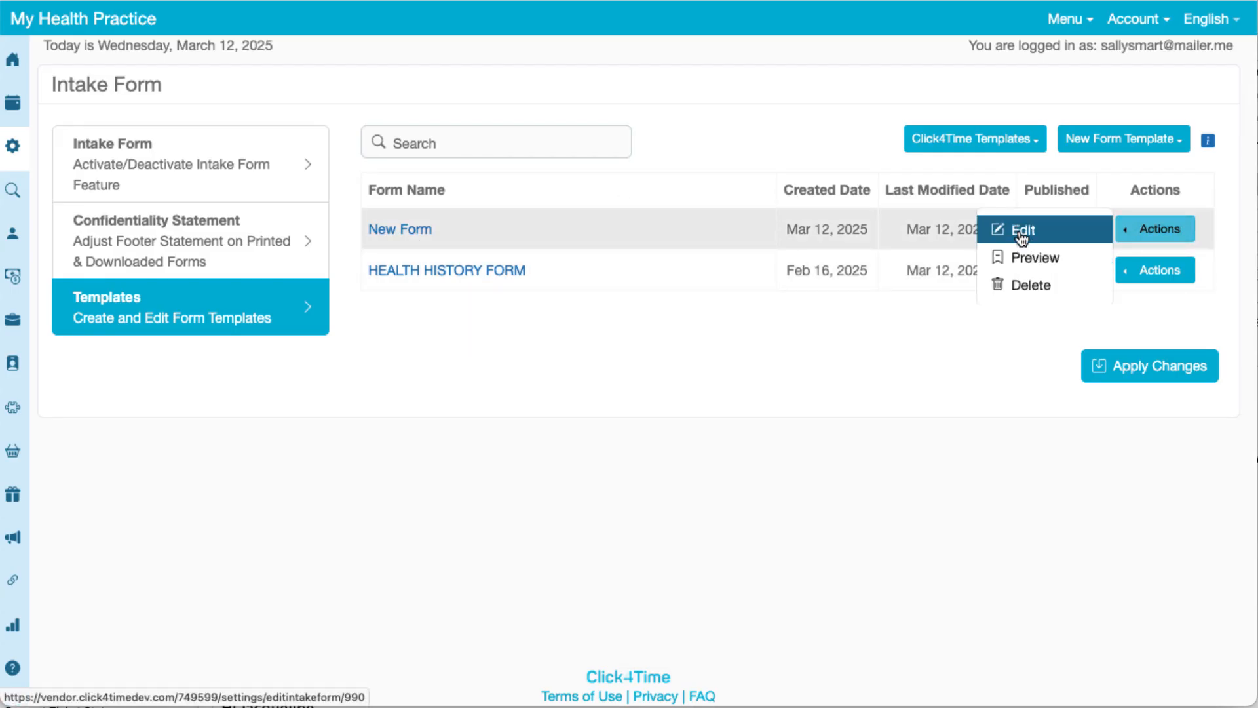
pyautogui.click(785, 135)
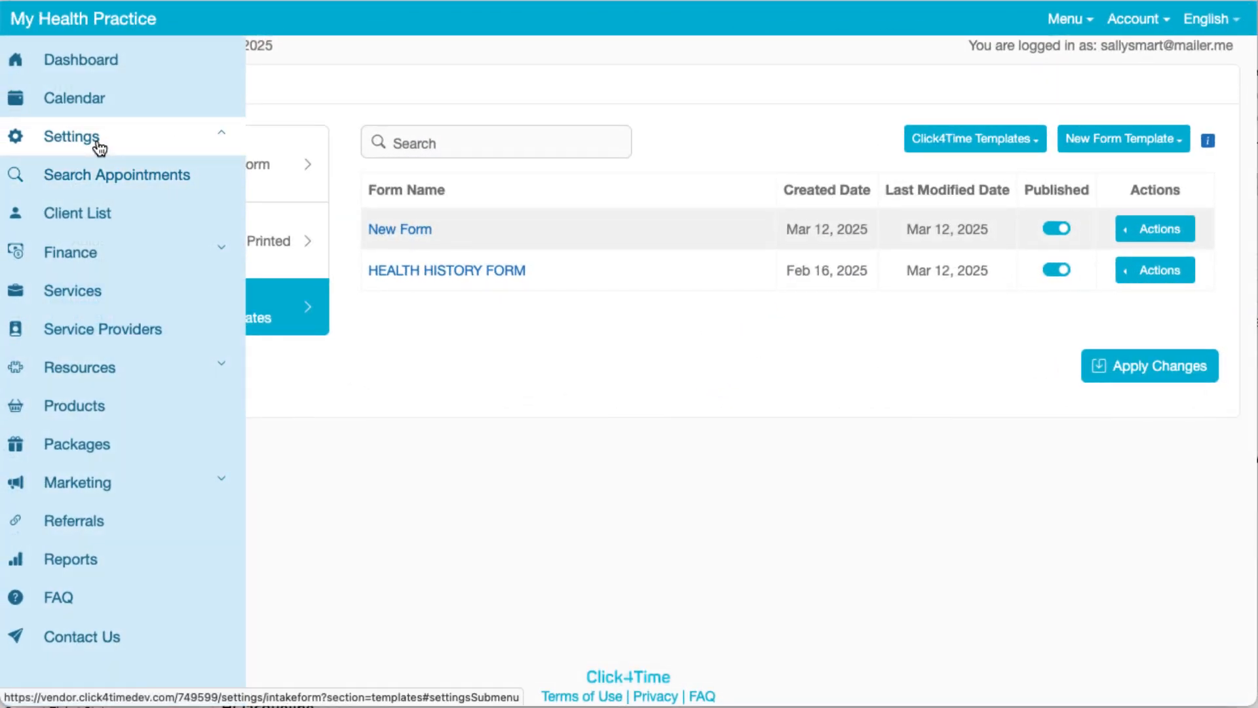
# Go to the Notifications settings and look through the Email Templates.
pyautogui.click(95, 141)
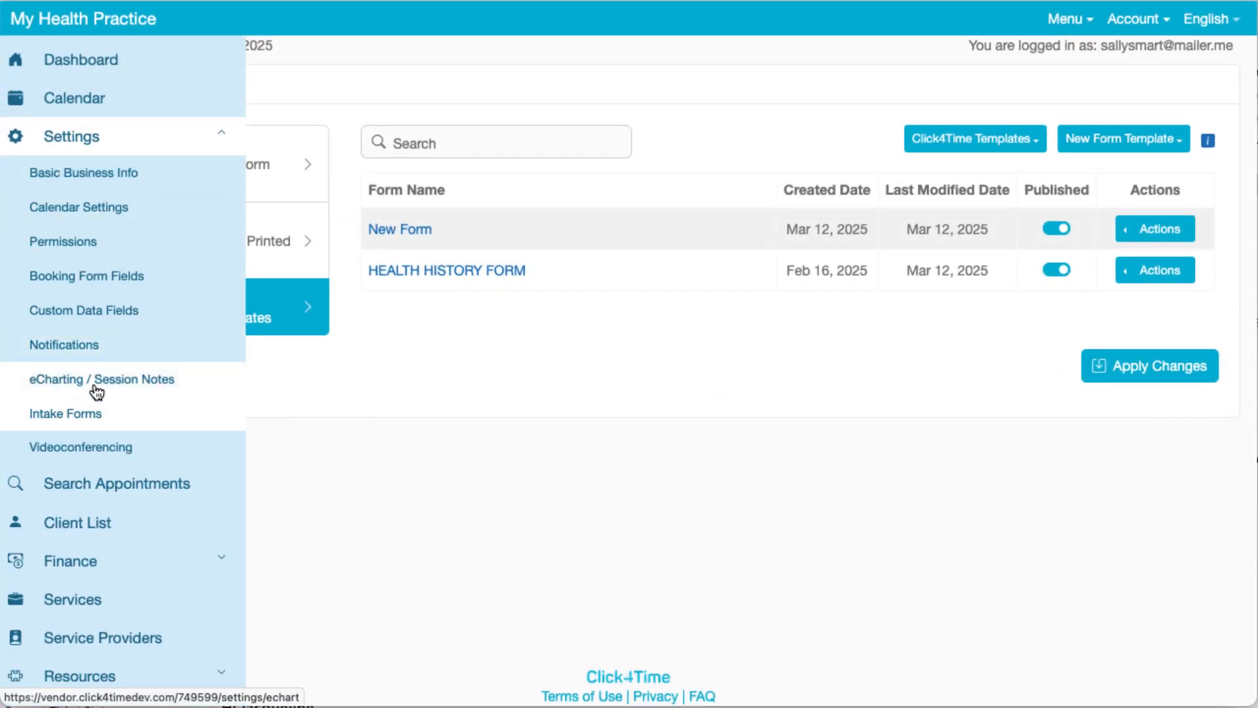
pyautogui.click(109, 349)
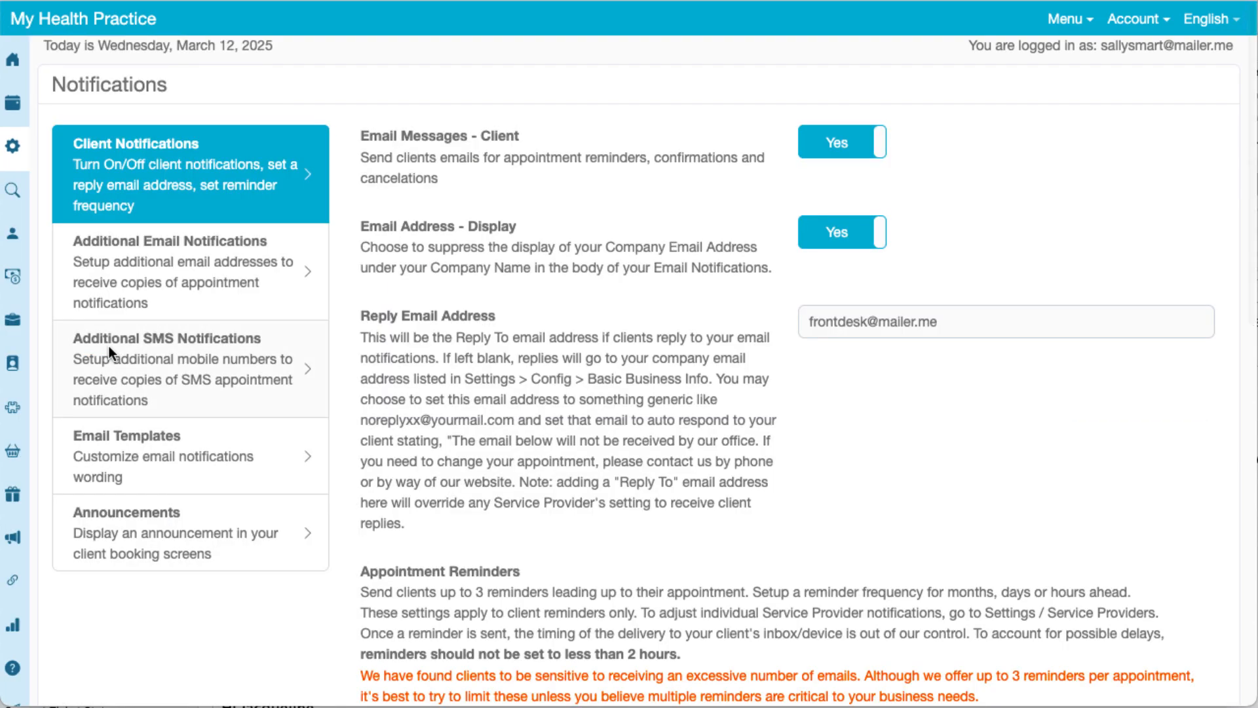
pyautogui.click(159, 457)
pyautogui.scroll(-15, 374, 403)
# Open New Form as the client, tick checkbox A and draw a short pencil mark on the shoulder of the back-view body diagram.
pyautogui.click(401, 552)
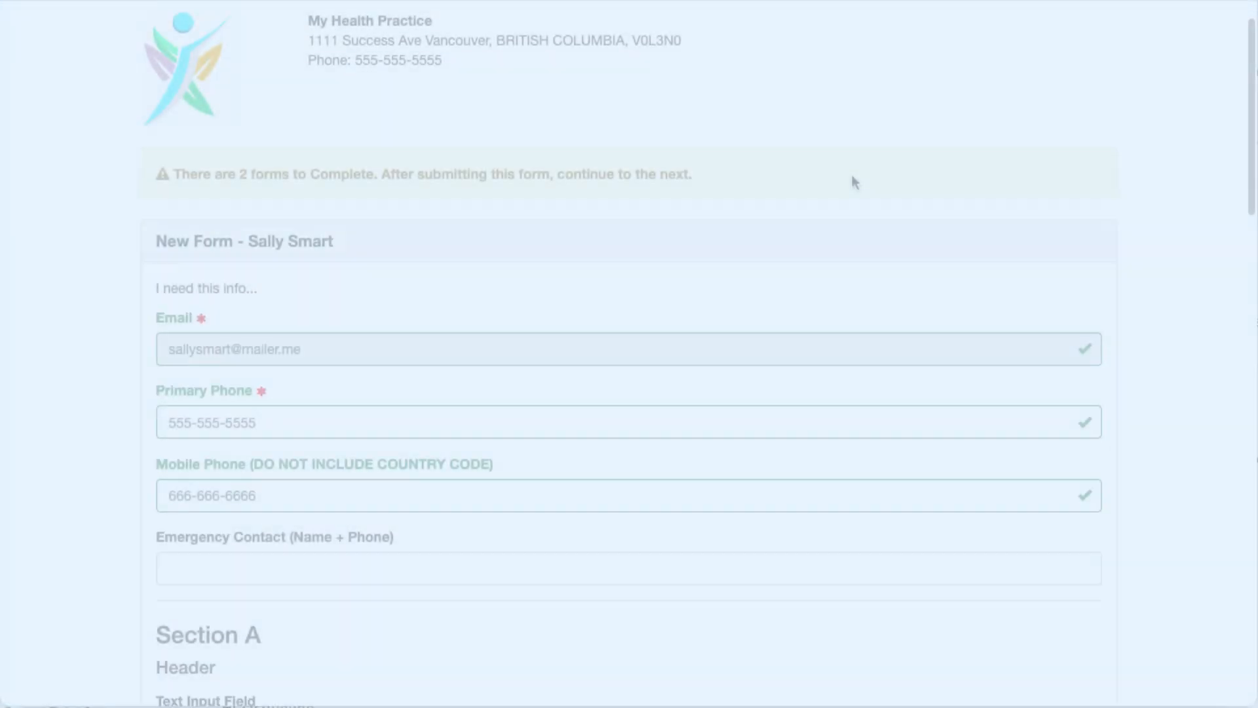
pyautogui.scroll(-5, 850, 172)
pyautogui.scroll(-5, 853, 176)
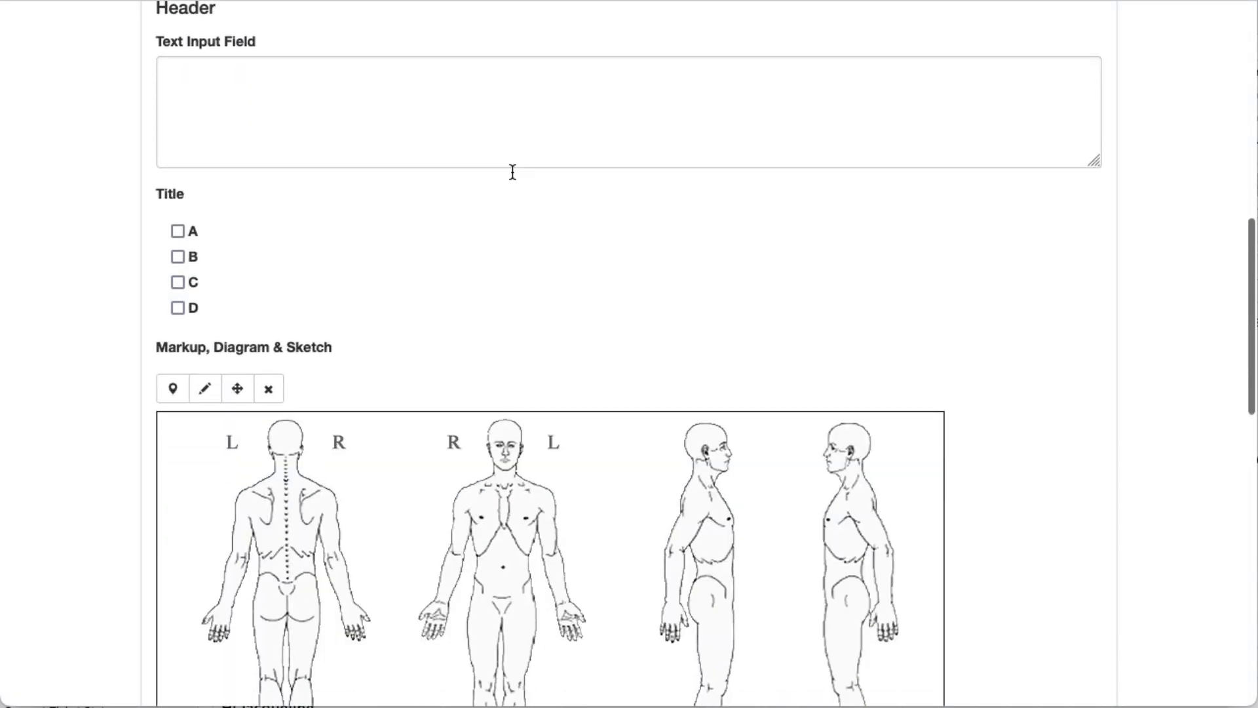
pyautogui.click(178, 231)
pyautogui.click(205, 389)
pyautogui.moveTo(241, 486)
pyautogui.mouseDown()
pyautogui.moveTo(244, 528)
pyautogui.moveTo(231, 489)
pyautogui.mouseUp()
# Sign the Digital Signature field with the client's typed initials.
pyautogui.scroll(-9, 229, 490)
pyautogui.scroll(-1, 229, 490)
pyautogui.click(197, 415)
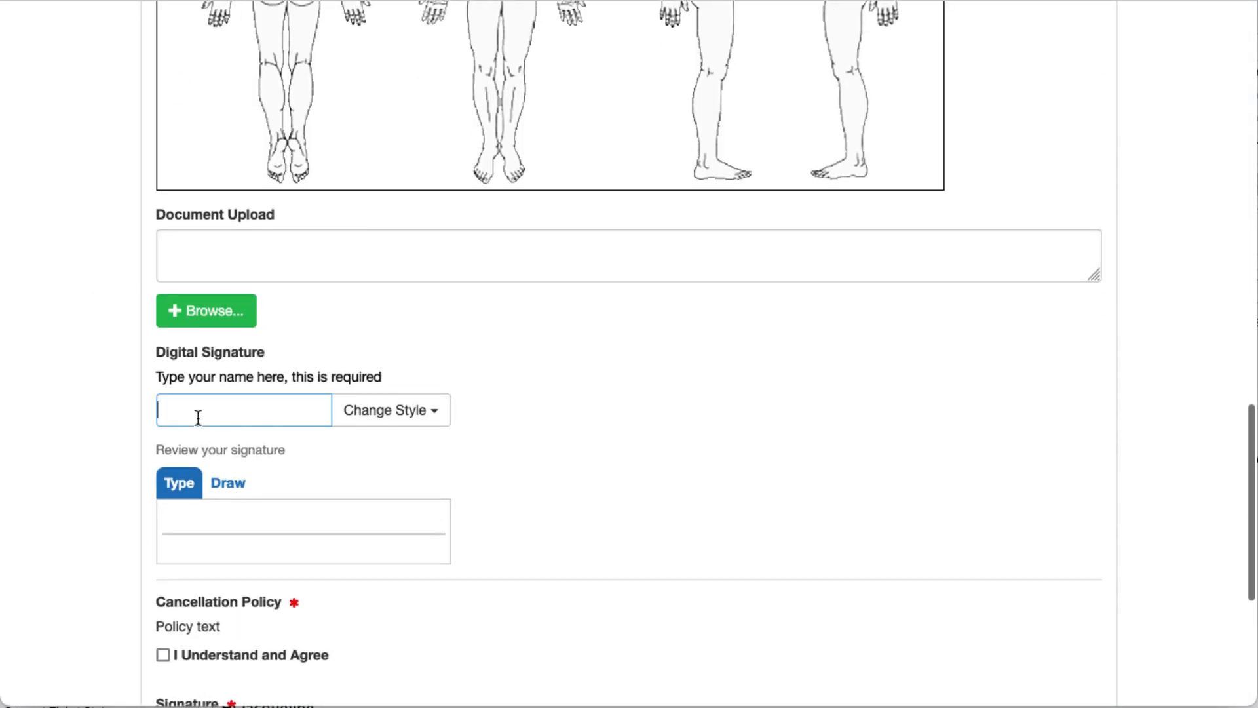
pyautogui.write('DN')
# Agree to the Cancellation Policy, sign it with the client's typed initials and submit the form.
pyautogui.scroll(-3, 132, 362)
pyautogui.click(162, 436)
pyautogui.click(189, 535)
pyautogui.write('DN')
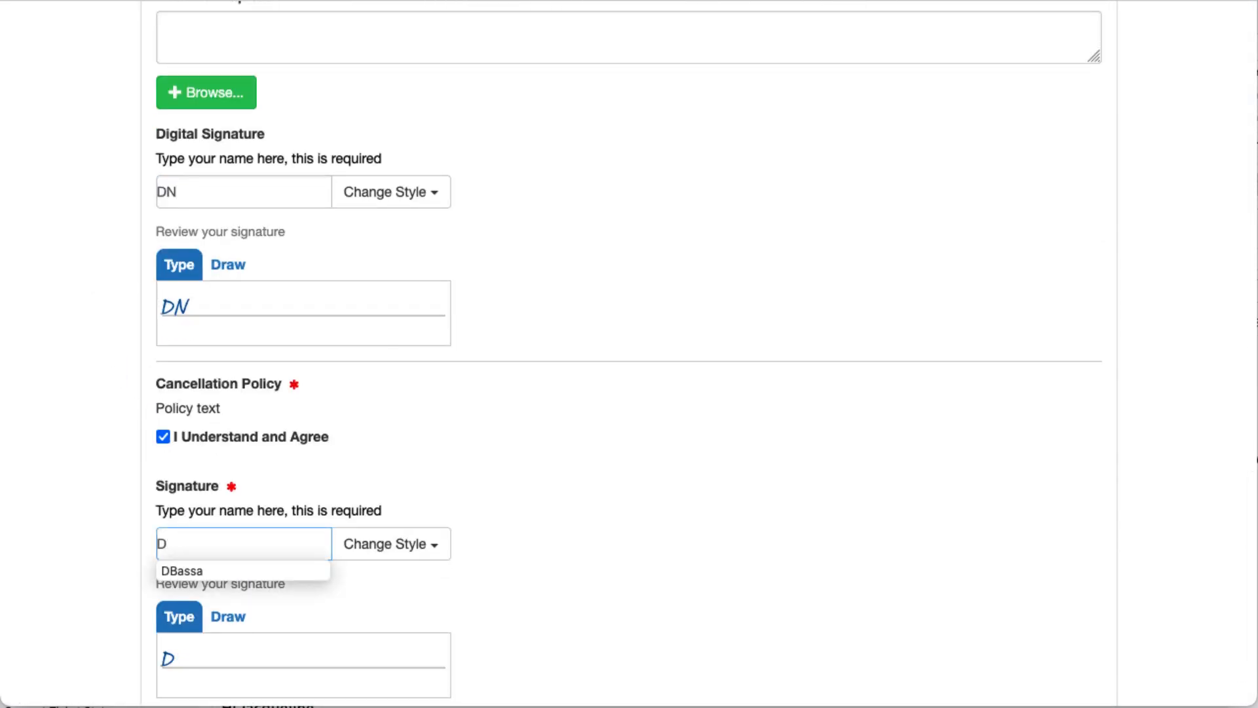
pyautogui.scroll(-2, 848, 566)
pyautogui.click(1019, 622)
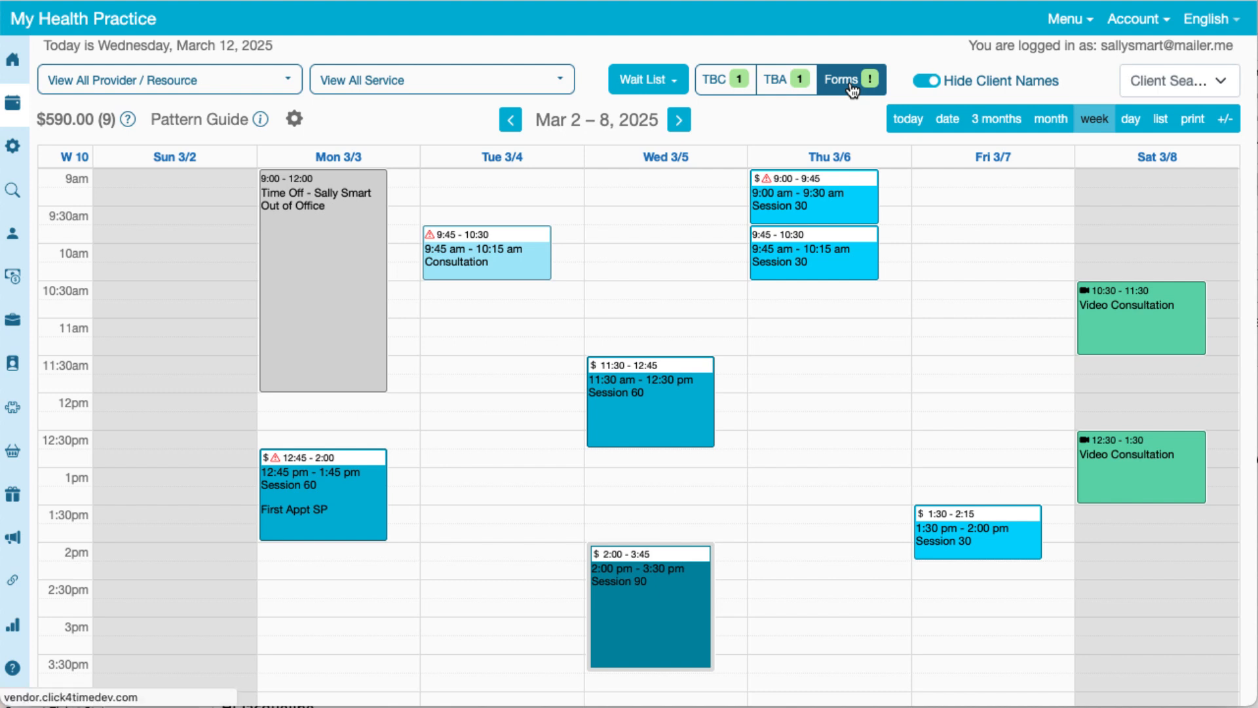
# Open the Outstanding Form Requests from the calendar and send a reminder for the Mar 14, 2025 11:30 am appointment.
pyautogui.click(850, 81)
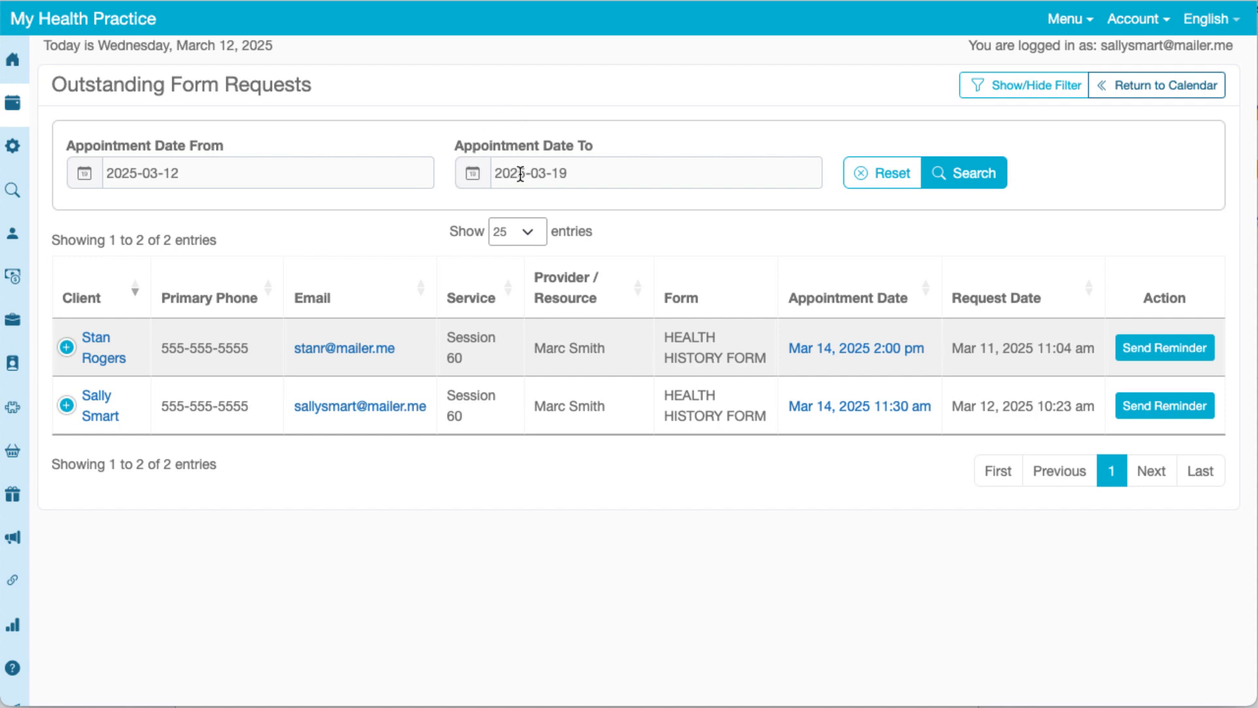
pyautogui.click(472, 173)
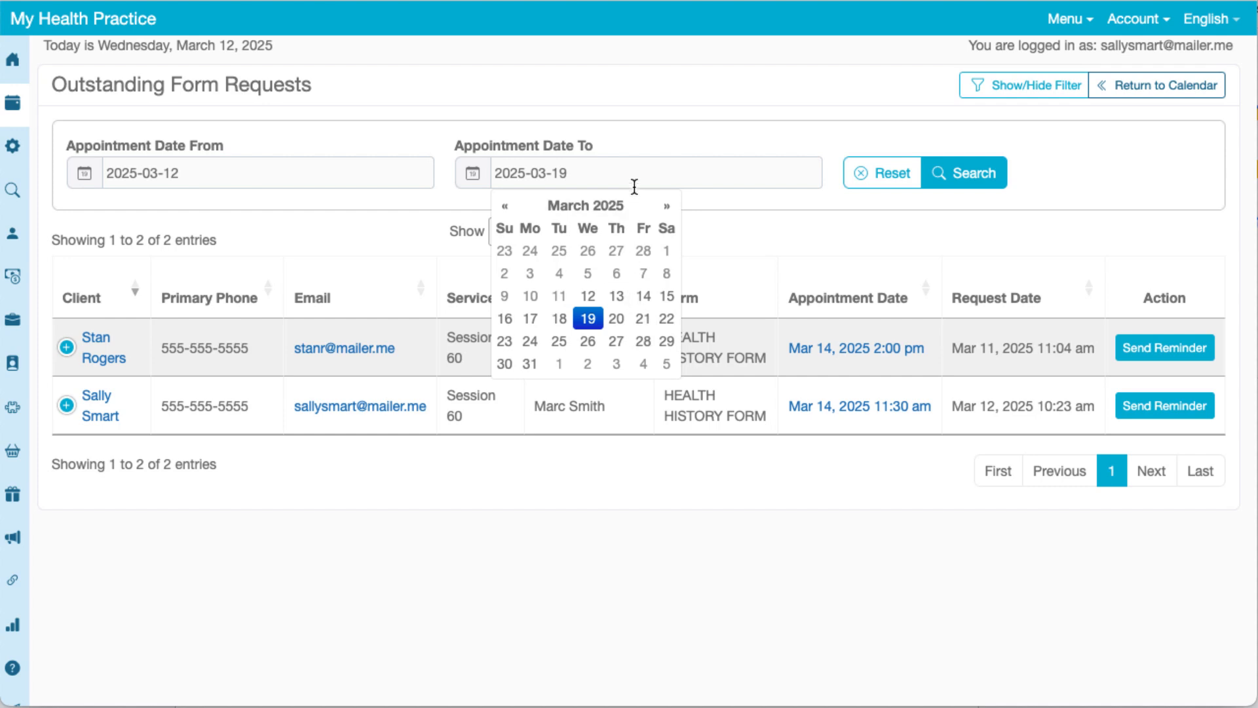
pyautogui.click(633, 145)
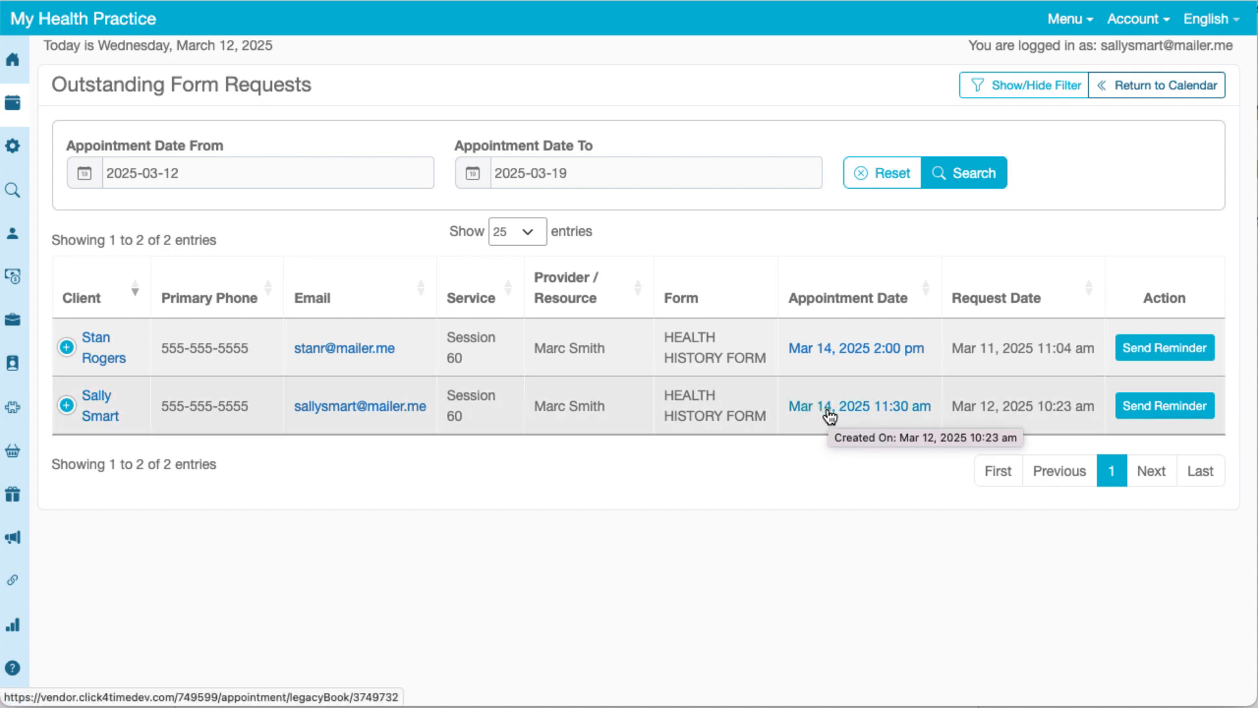
pyautogui.click(1165, 407)
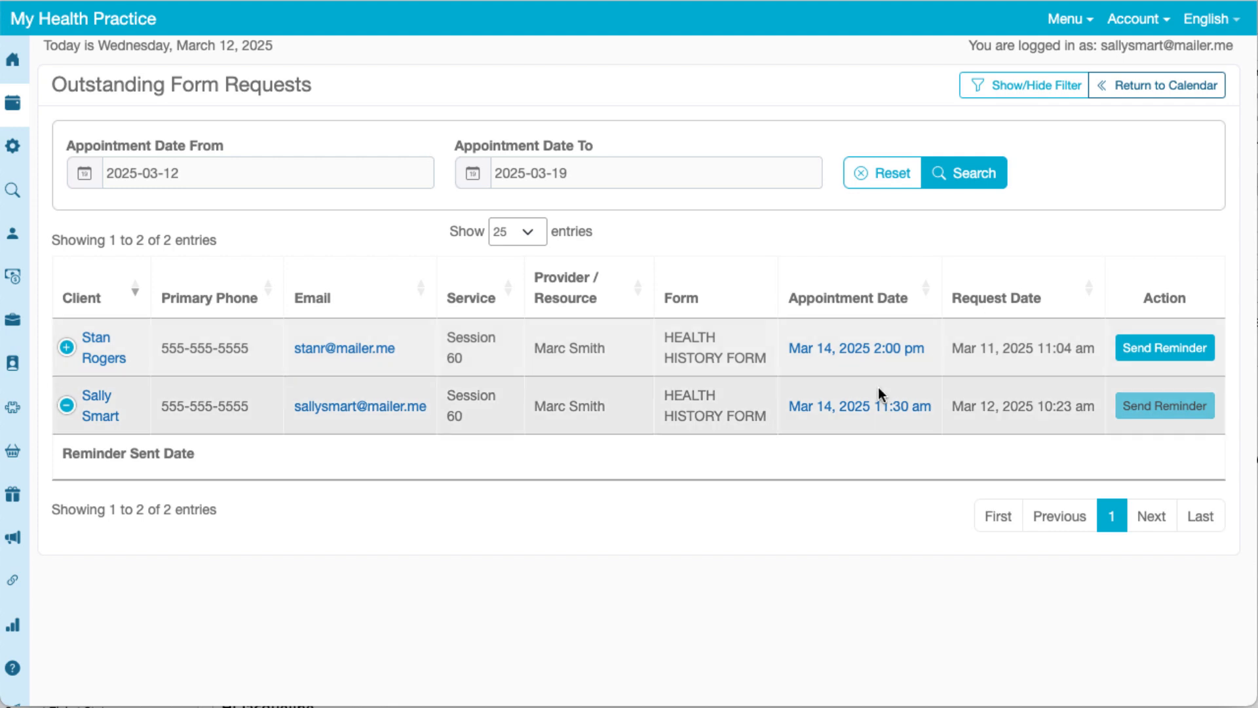
# Open the Mar 14, 2025 11:30 am appointment, review its email tracking and close the tracking window.
pyautogui.click(835, 406)
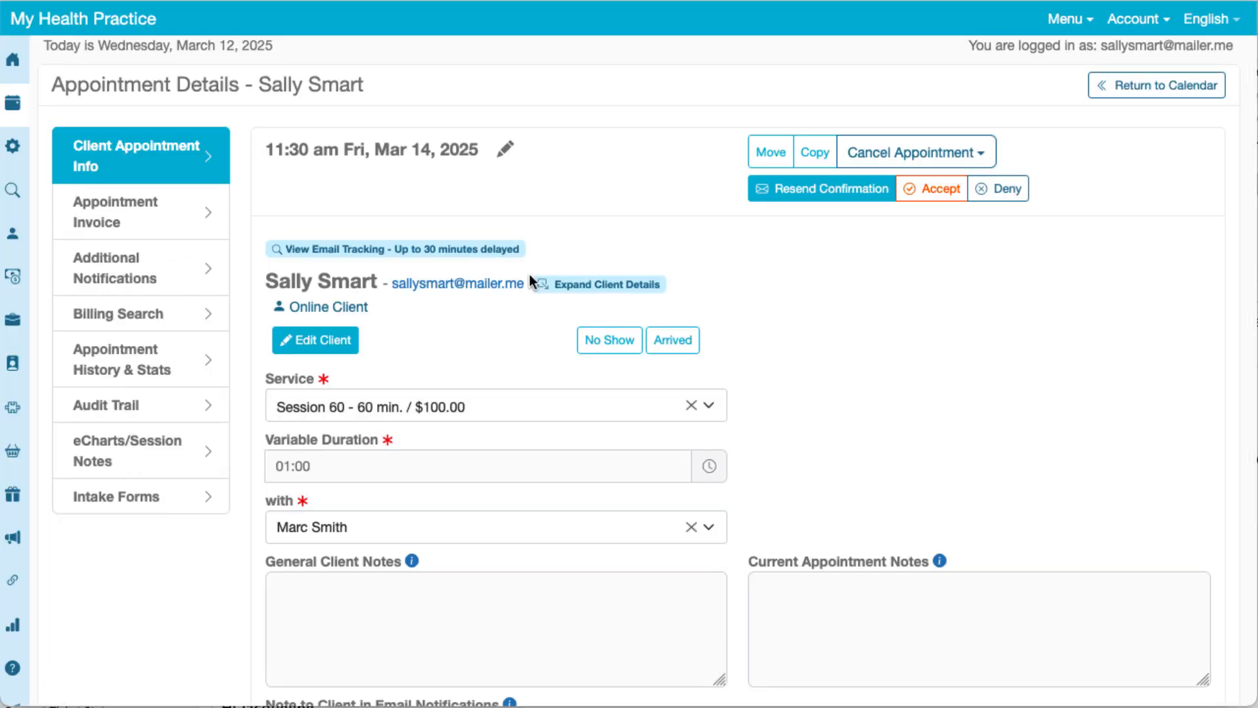
pyautogui.click(397, 251)
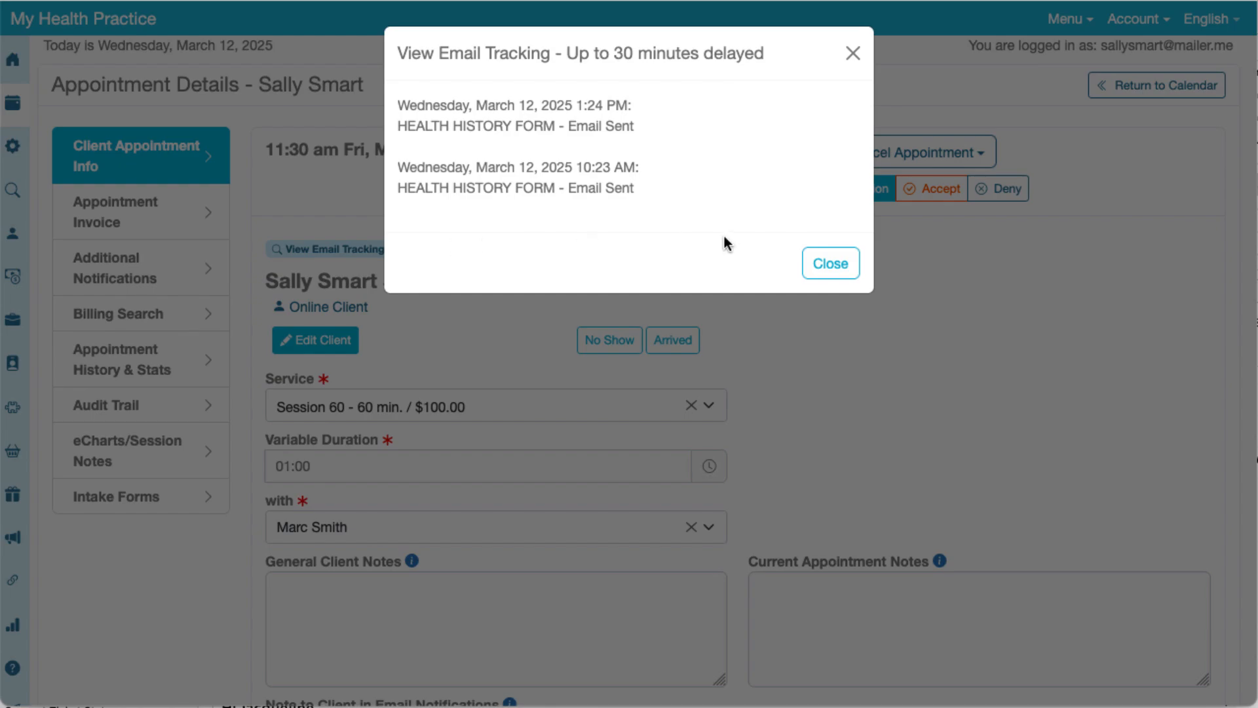
pyautogui.click(823, 262)
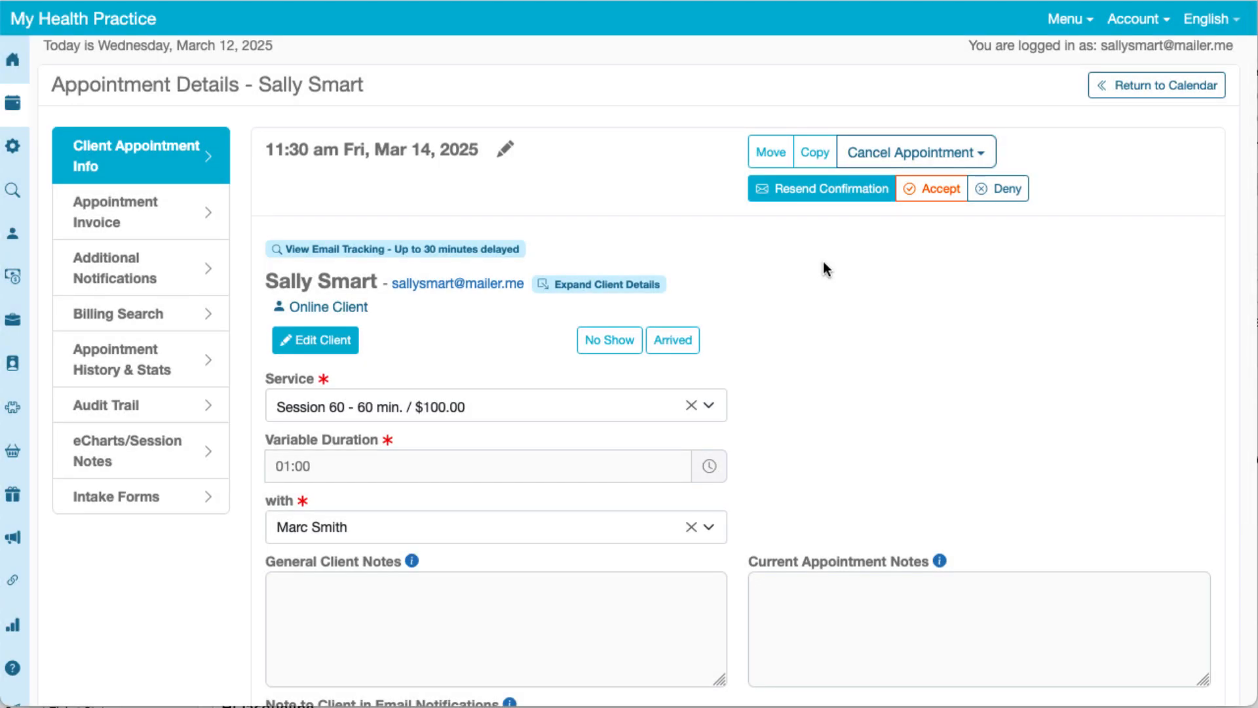
# View the intake forms for the appointment and those stored in the client's profile.
pyautogui.click(172, 494)
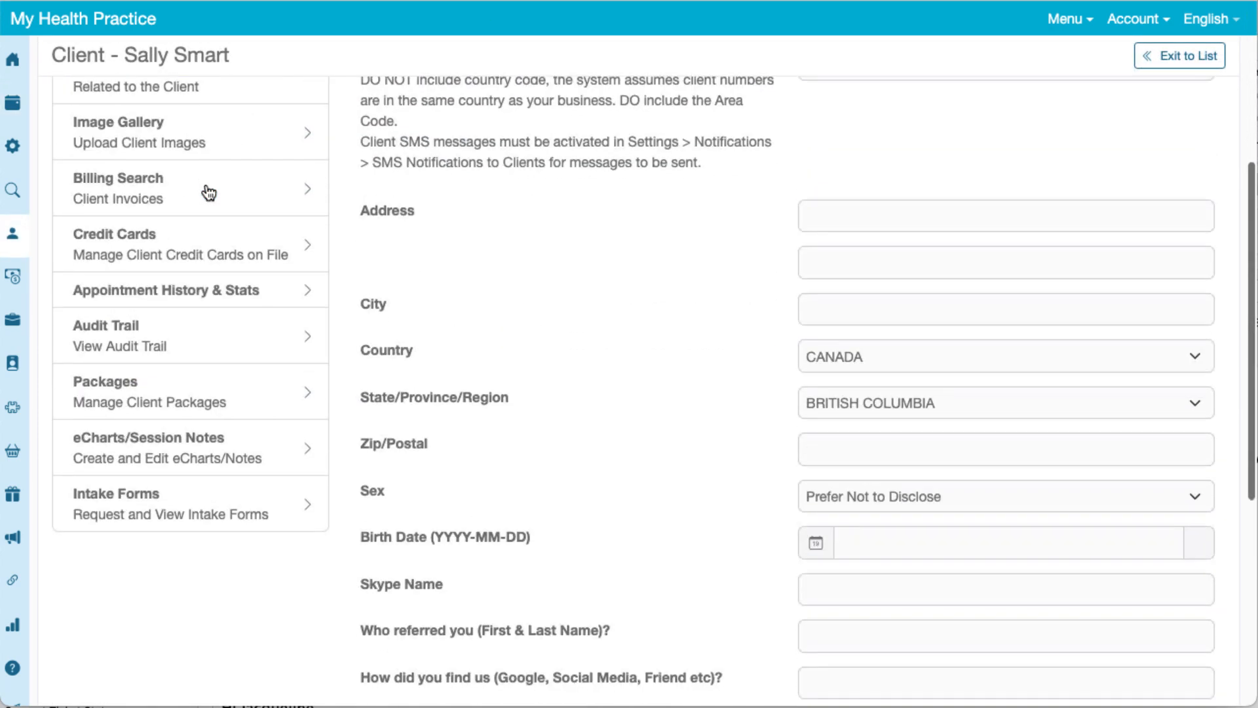
pyautogui.scroll(-2, 197, 295)
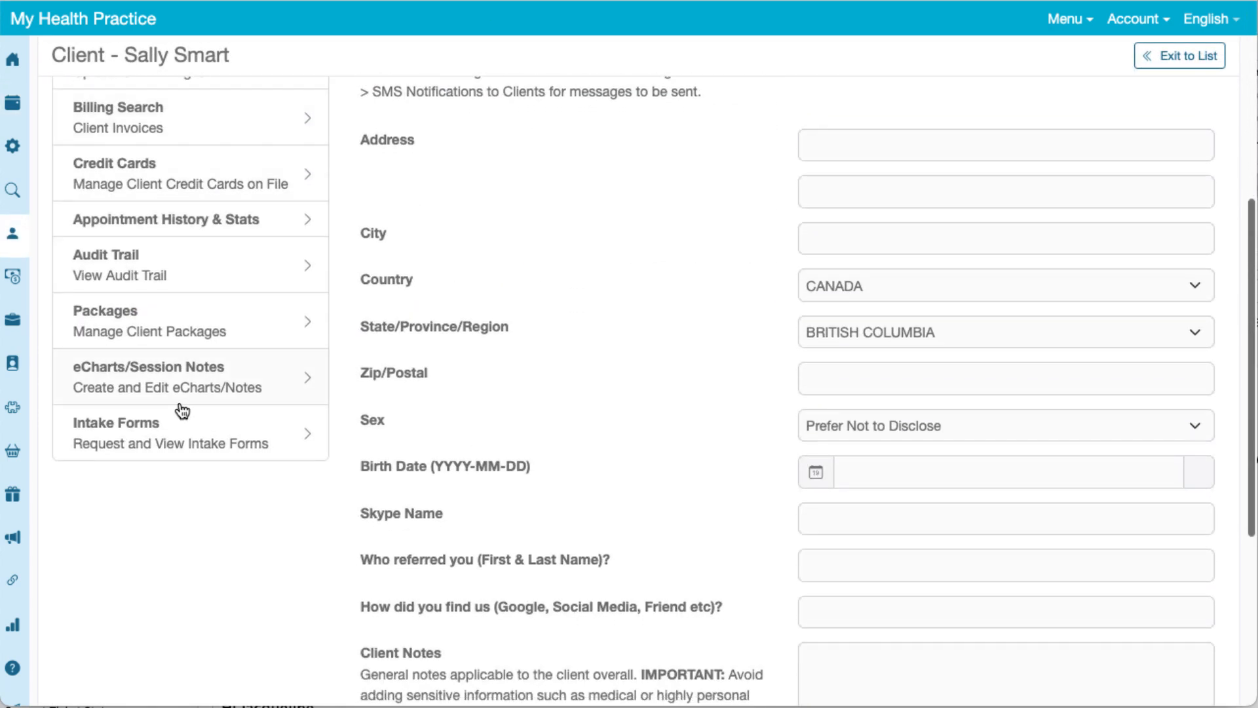
pyautogui.click(208, 447)
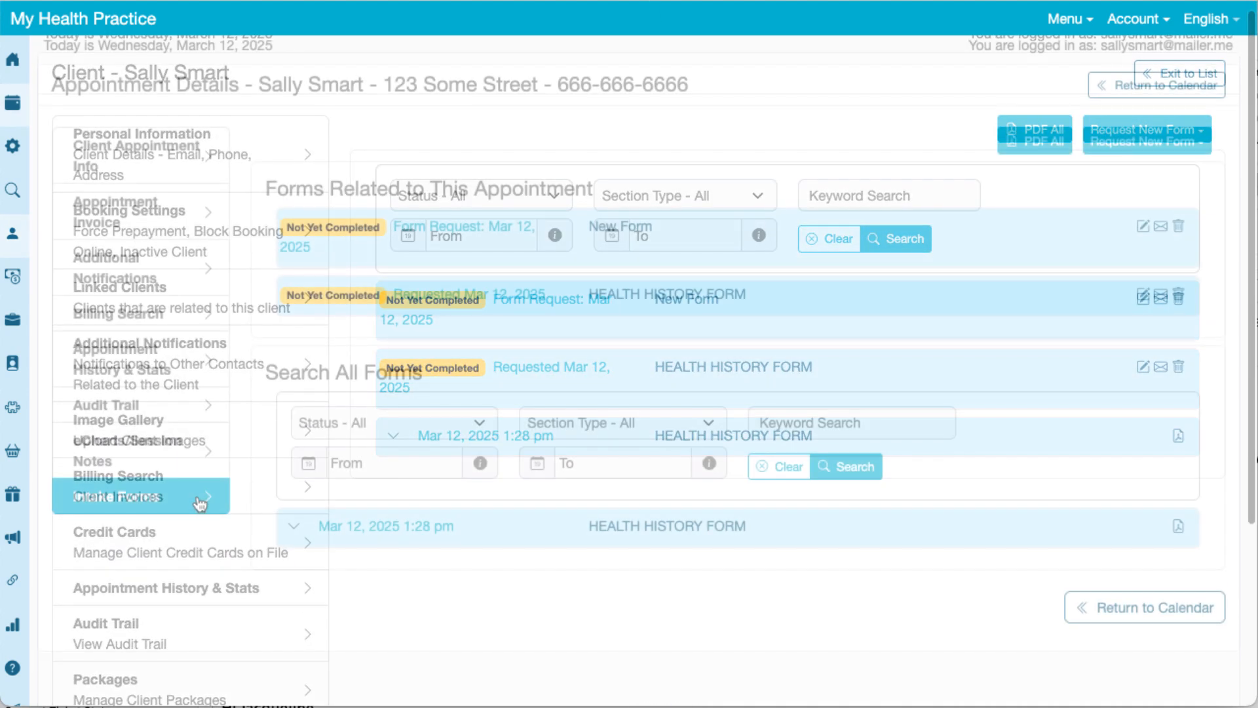
# Review the completed HEALTH HISTORY FORM from Mar 12, 2025 1:28 pm, open its blank note field and collapse the form.
pyautogui.click(294, 527)
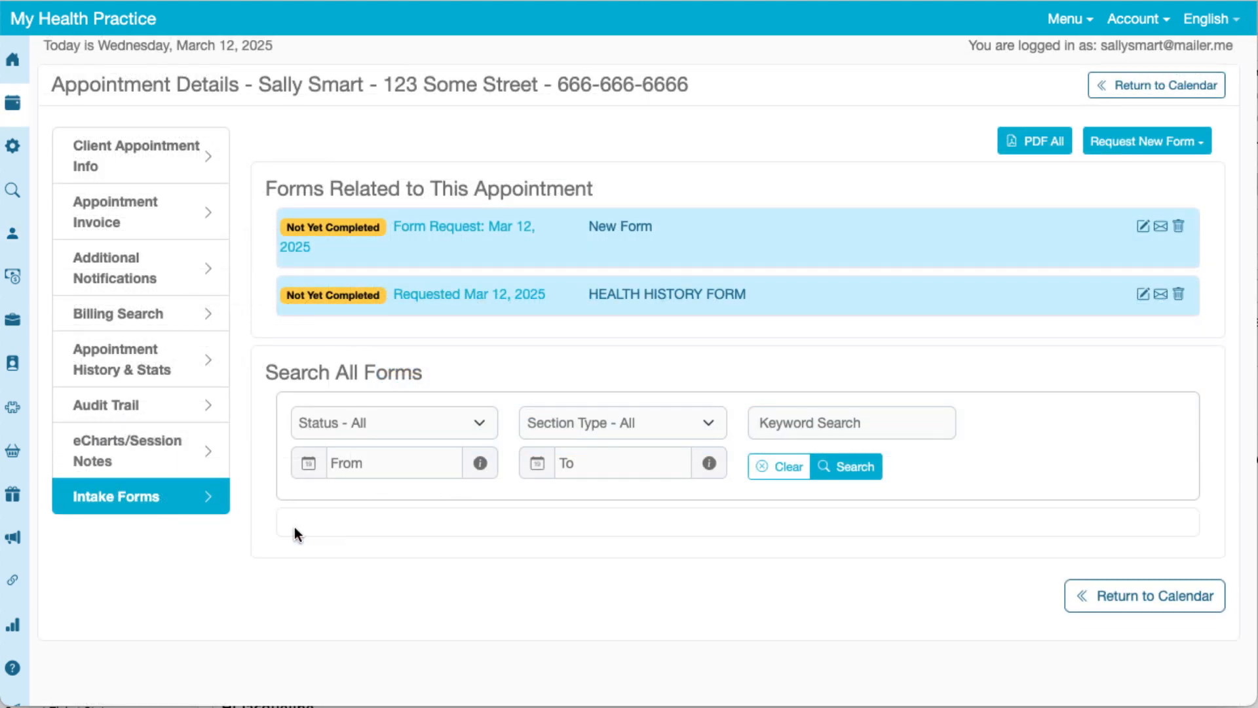
pyautogui.scroll(-3, 293, 527)
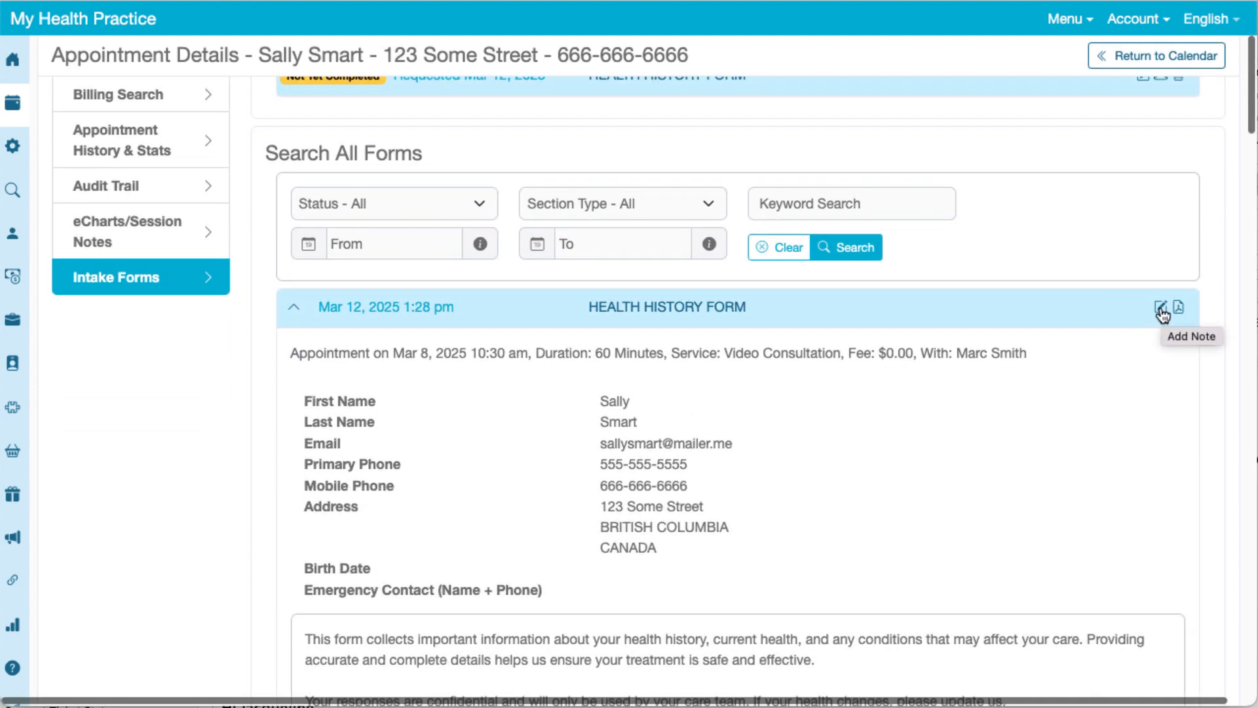
pyautogui.click(1160, 307)
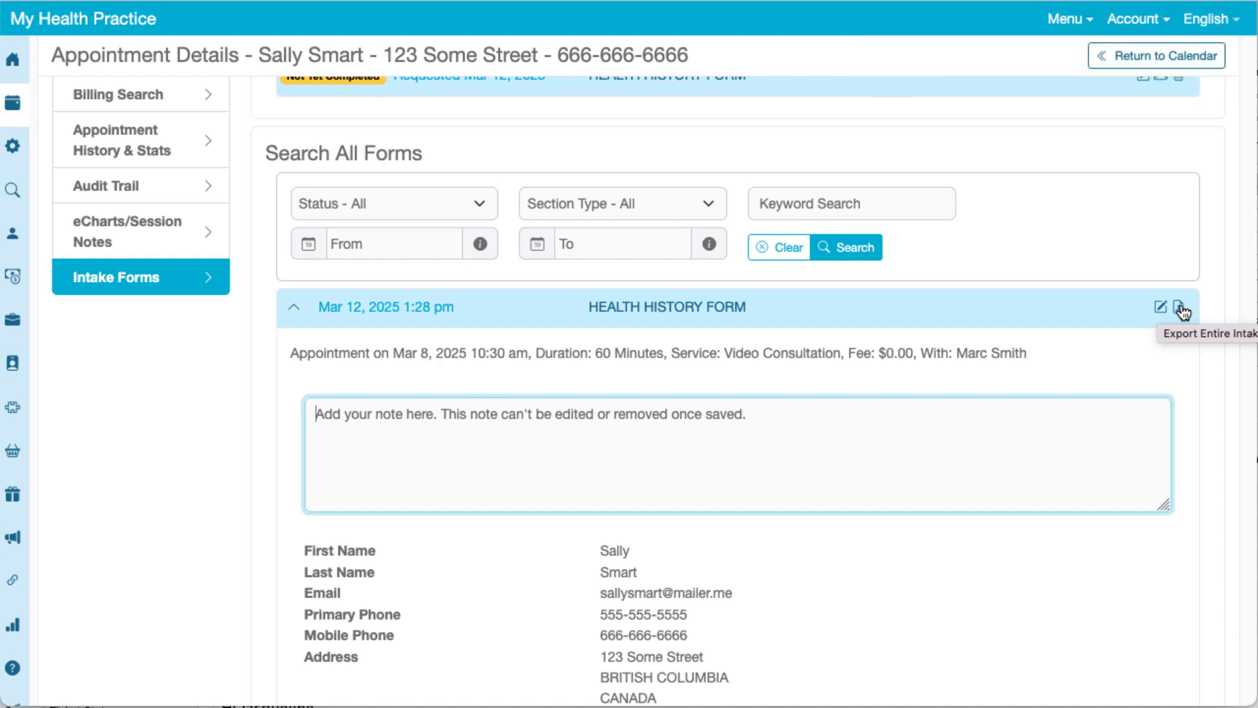
pyautogui.click(293, 306)
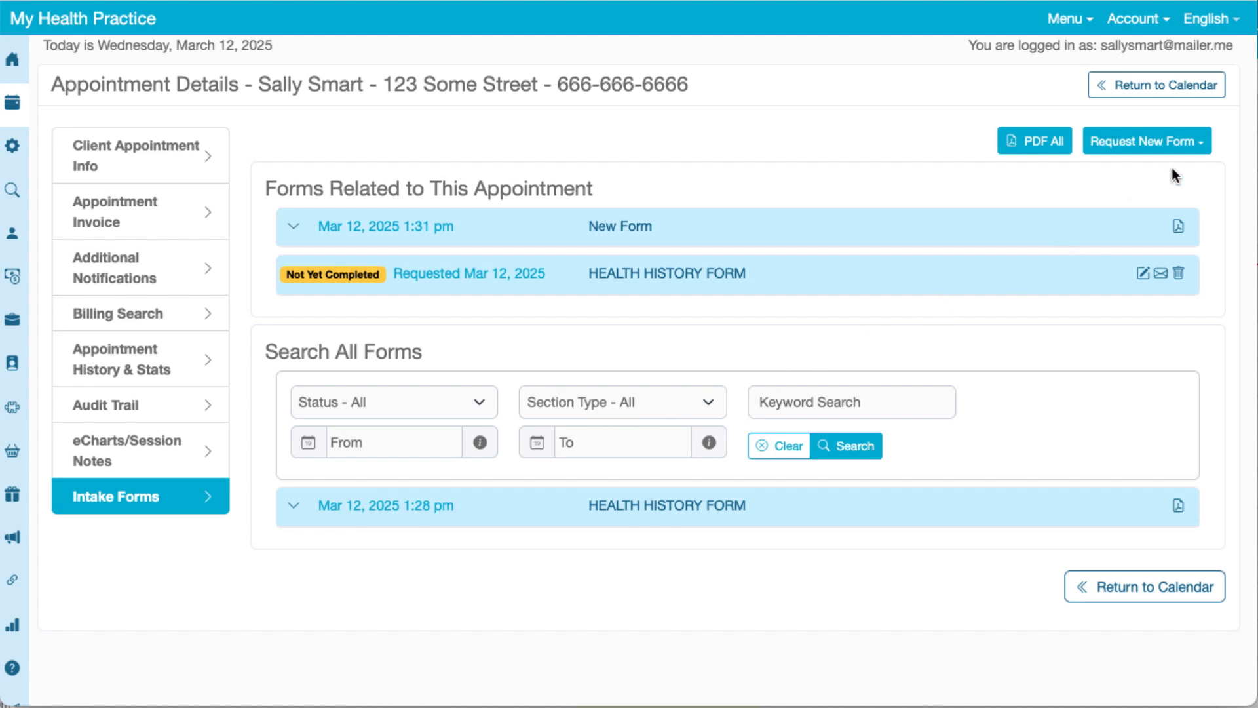
# View the completion and email recipient options for the outstanding HEALTH HISTORY FORM, closing both without completing or sending it.
pyautogui.click(1143, 274)
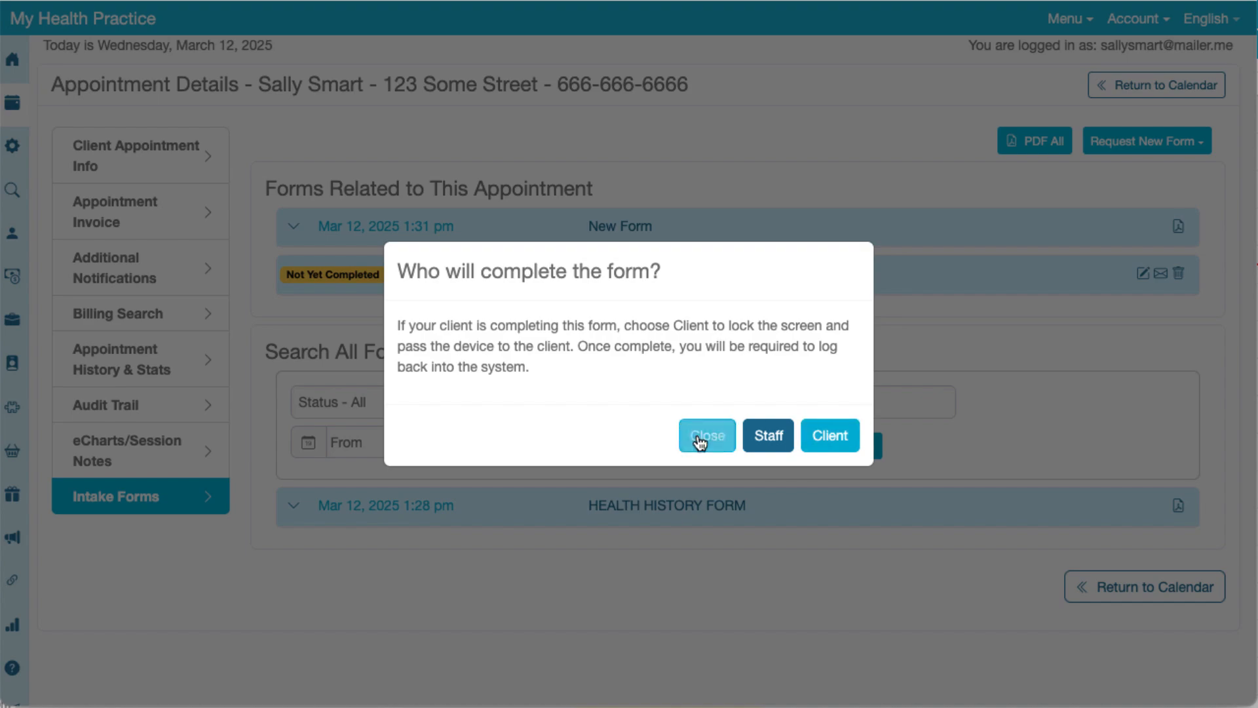
pyautogui.click(704, 435)
pyautogui.click(1161, 273)
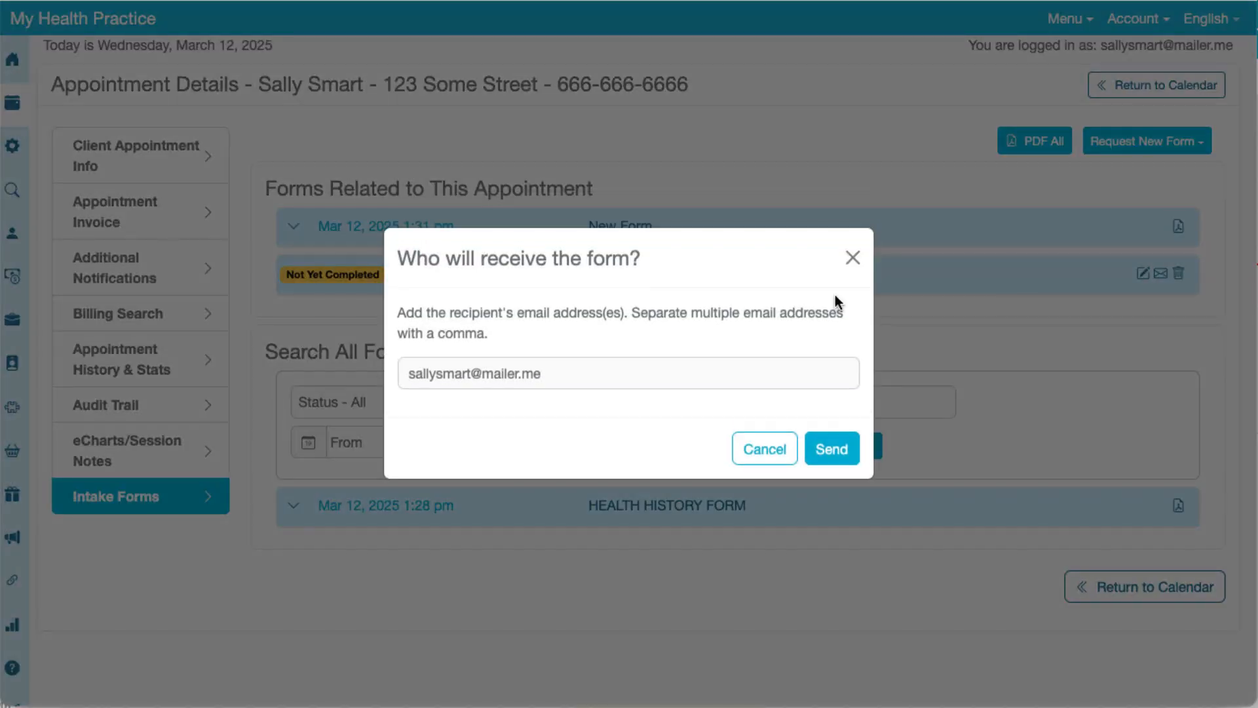
pyautogui.click(764, 452)
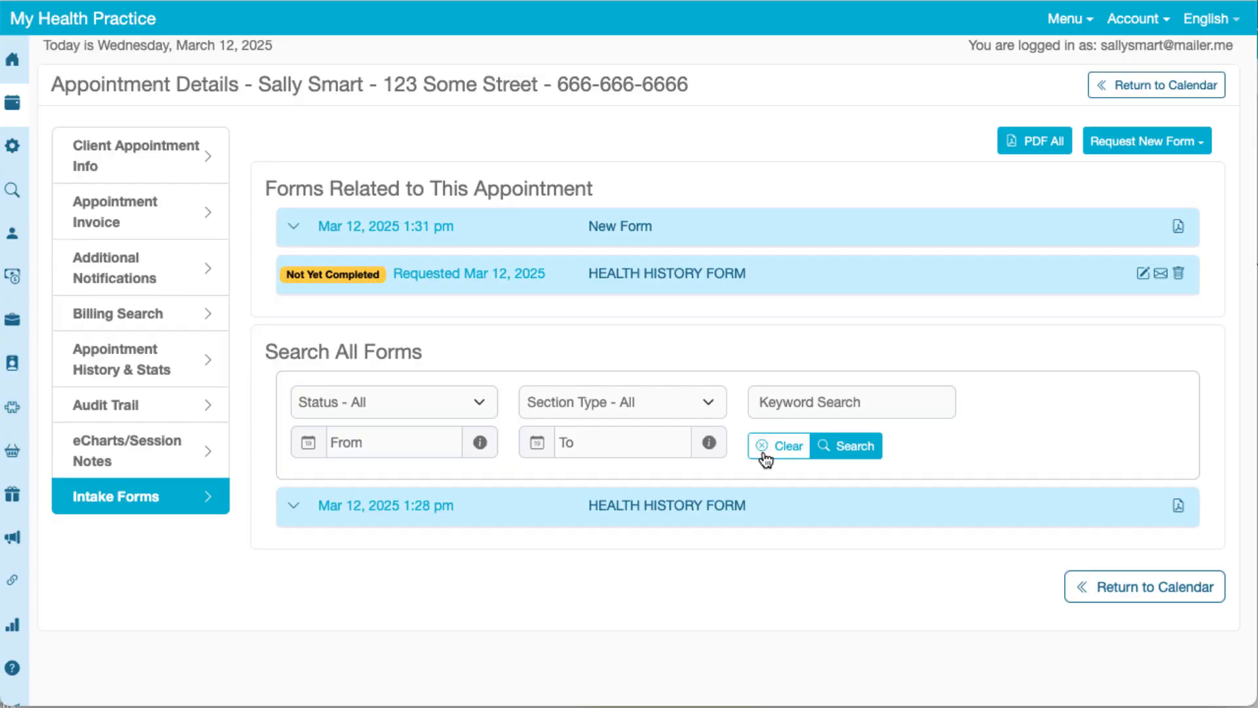
# Open the PDF export prompt for the completed HEALTH HISTORY FORM, decline the download and view the forms available to request.
pyautogui.click(1178, 506)
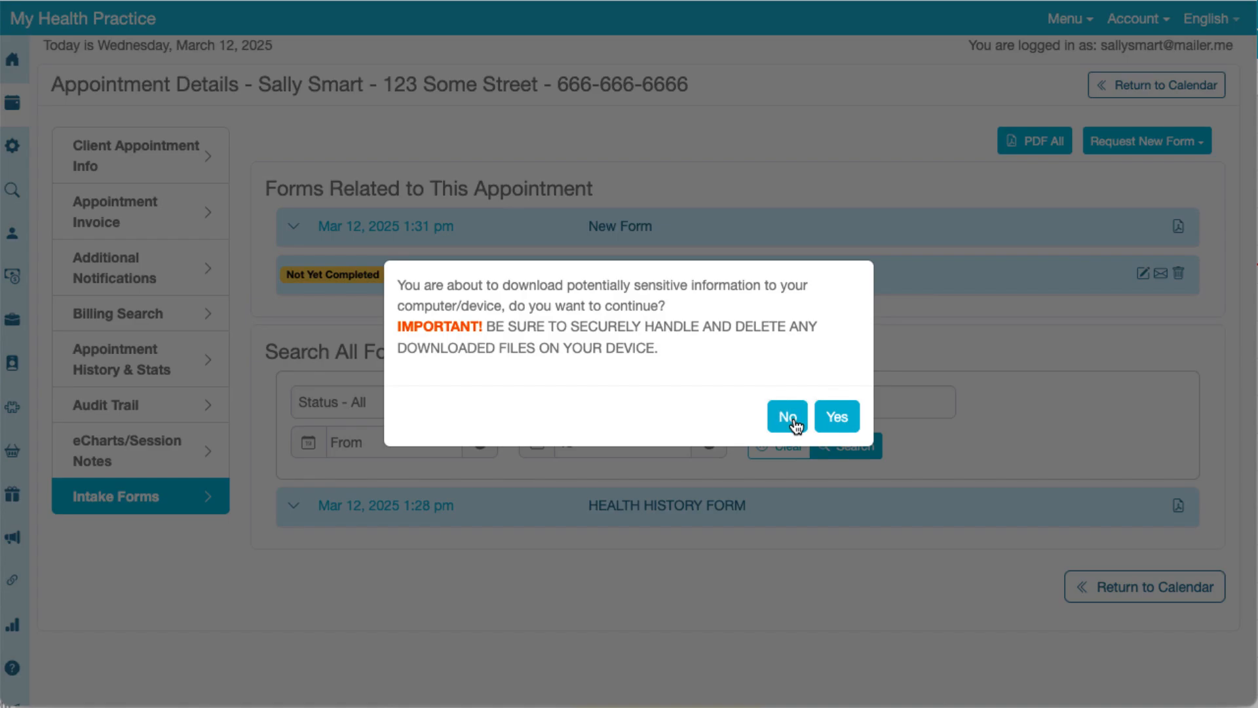
pyautogui.click(792, 417)
pyautogui.click(1127, 143)
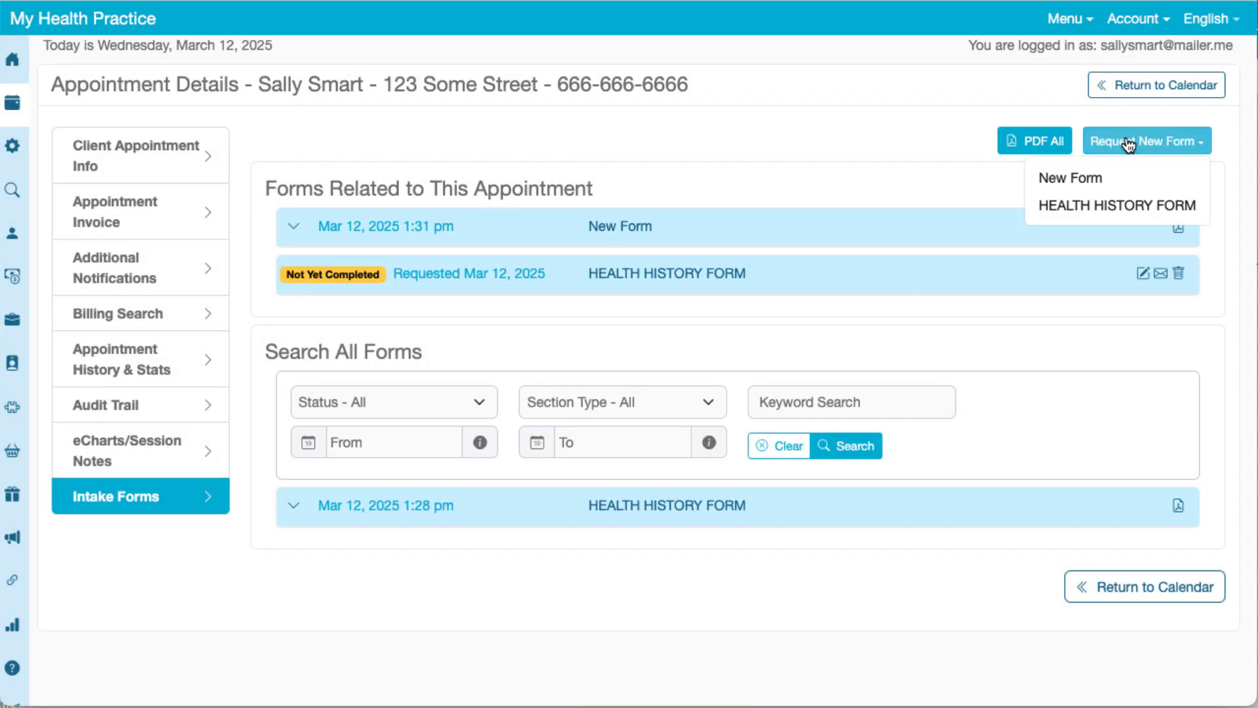
pyautogui.click(950, 157)
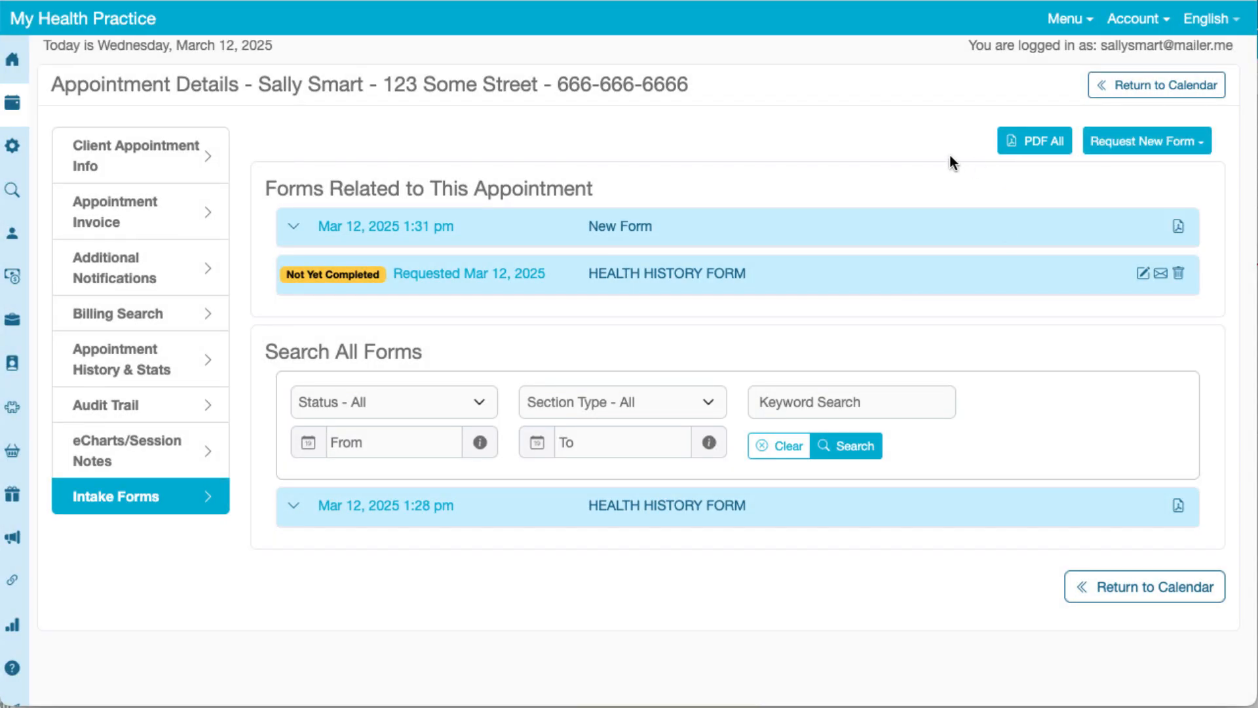
# Recheck who can complete the outstanding HEALTH HISTORY FORM, close the prompt and look over the form search's date and status filters.
pyautogui.click(1143, 277)
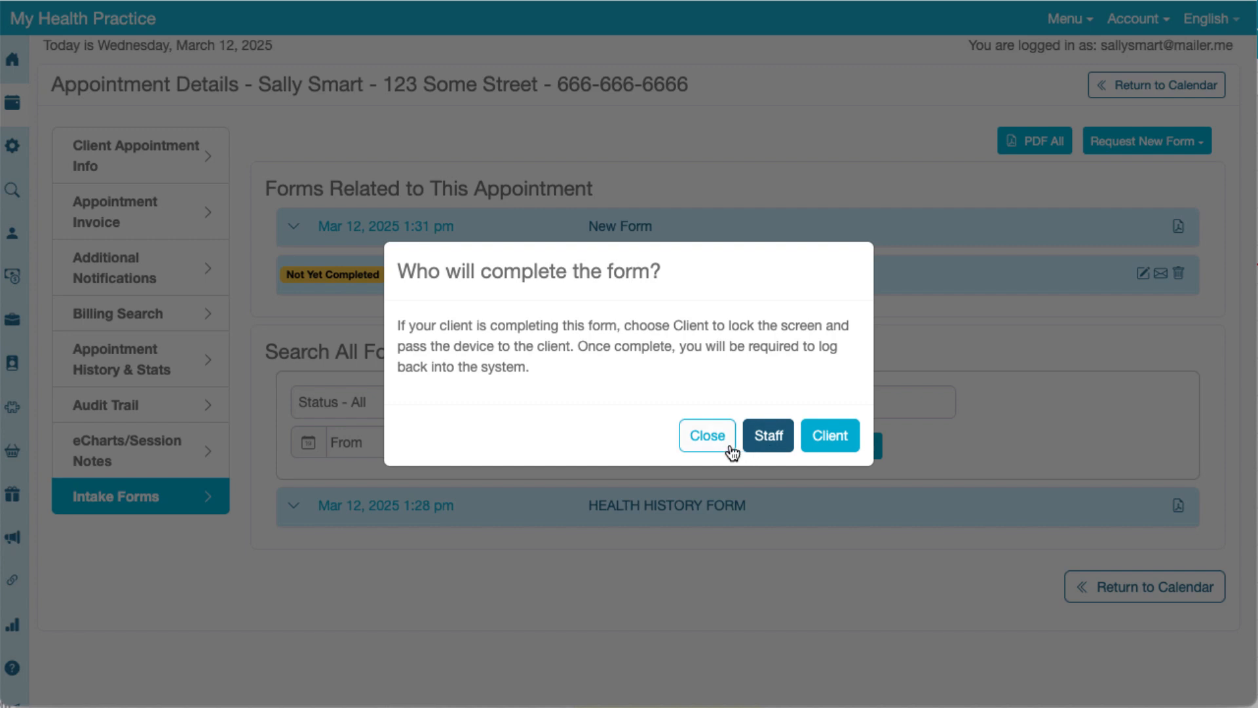
pyautogui.click(705, 449)
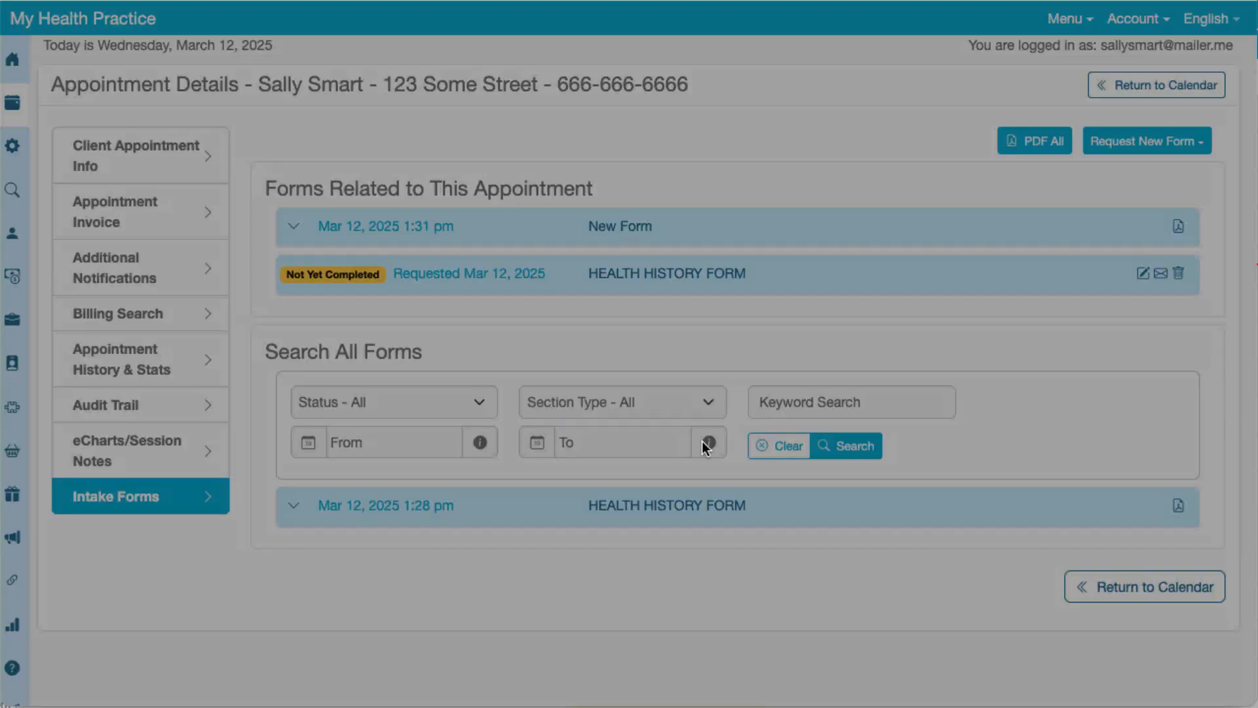
pyautogui.moveTo(483, 433)
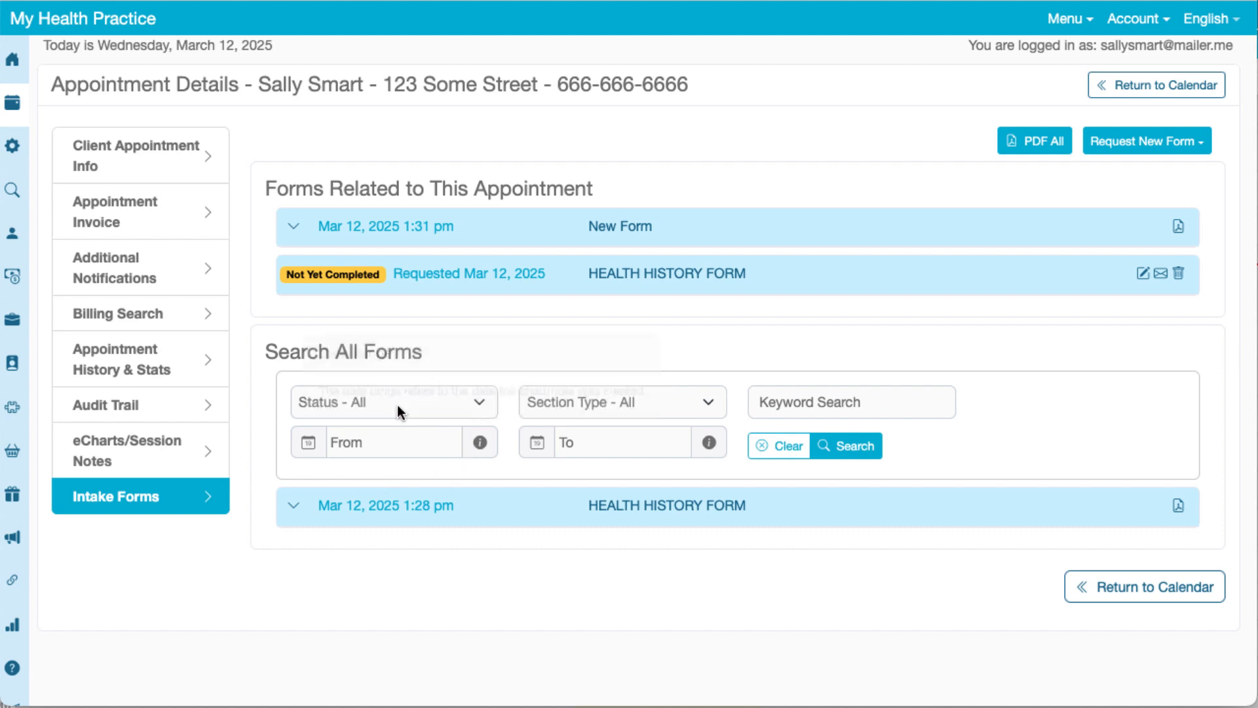
pyautogui.click(477, 403)
pyautogui.click(477, 404)
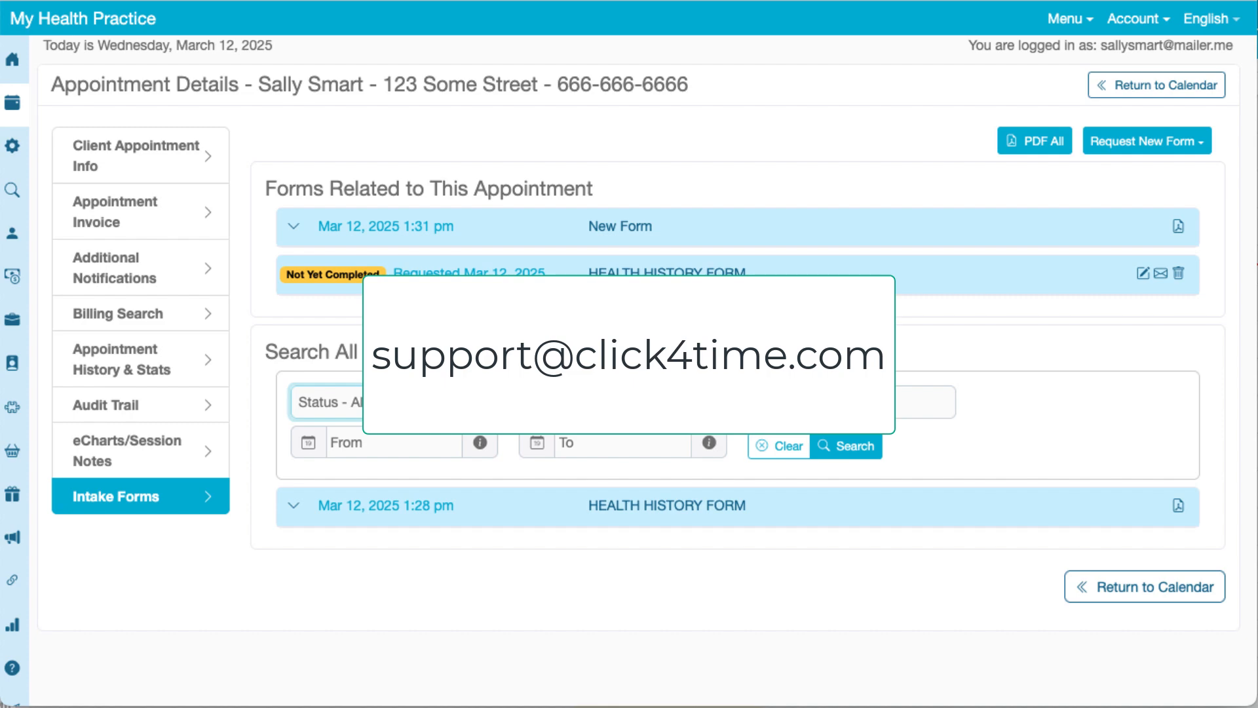
pyautogui.click(813, 0)
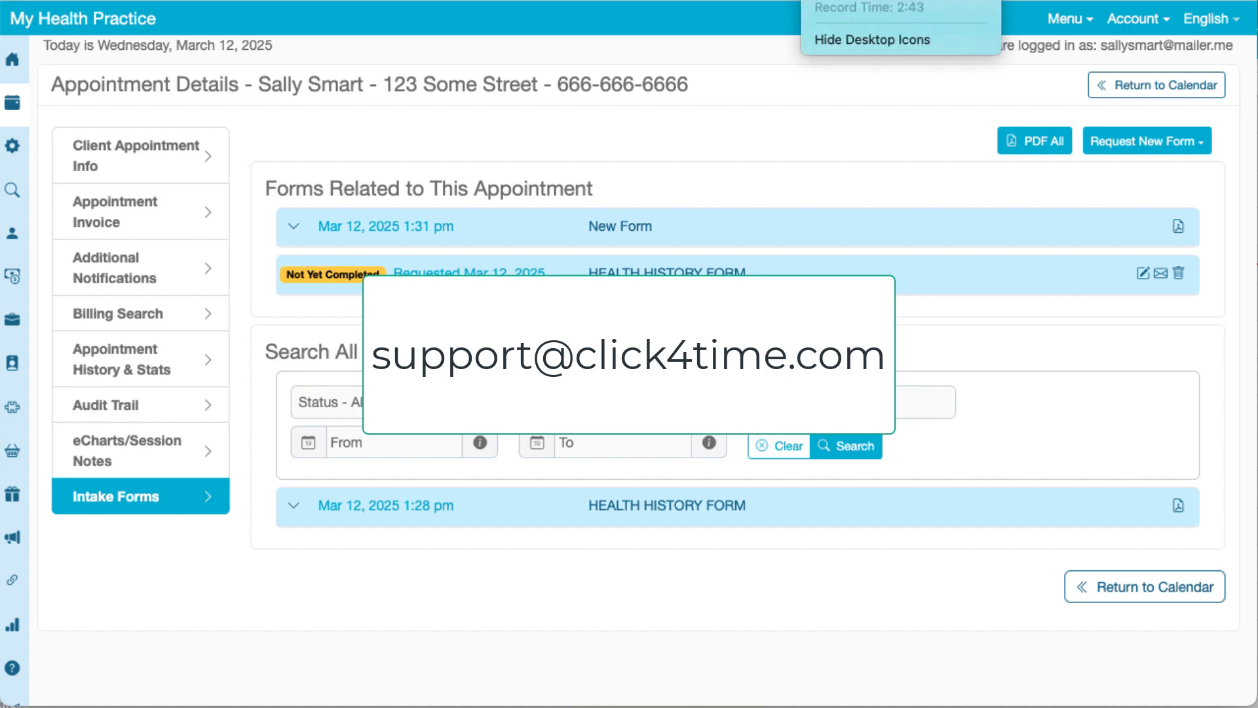
pyautogui.click(851, 1)
pyautogui.click(813, 1)
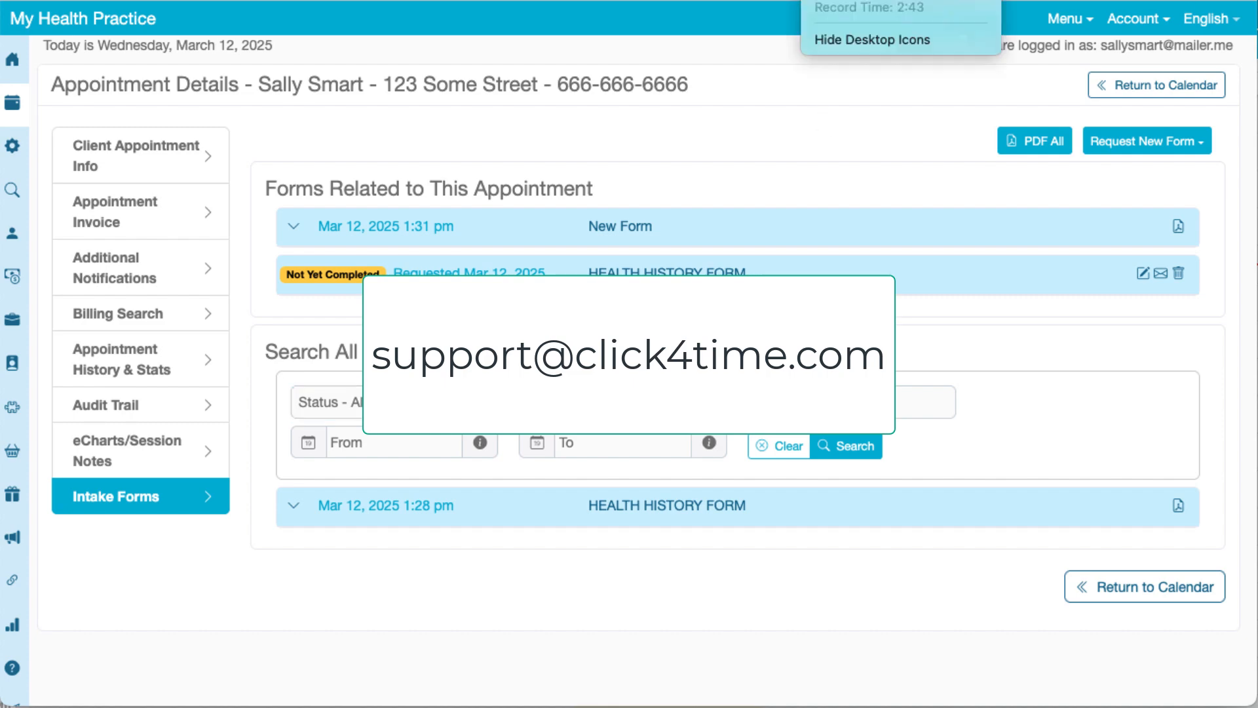